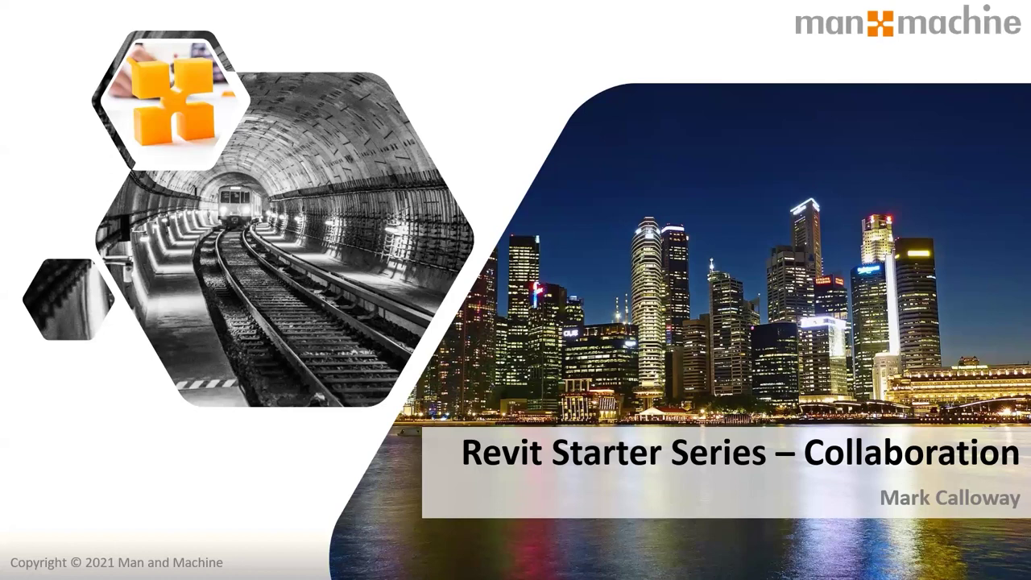
key("Right")
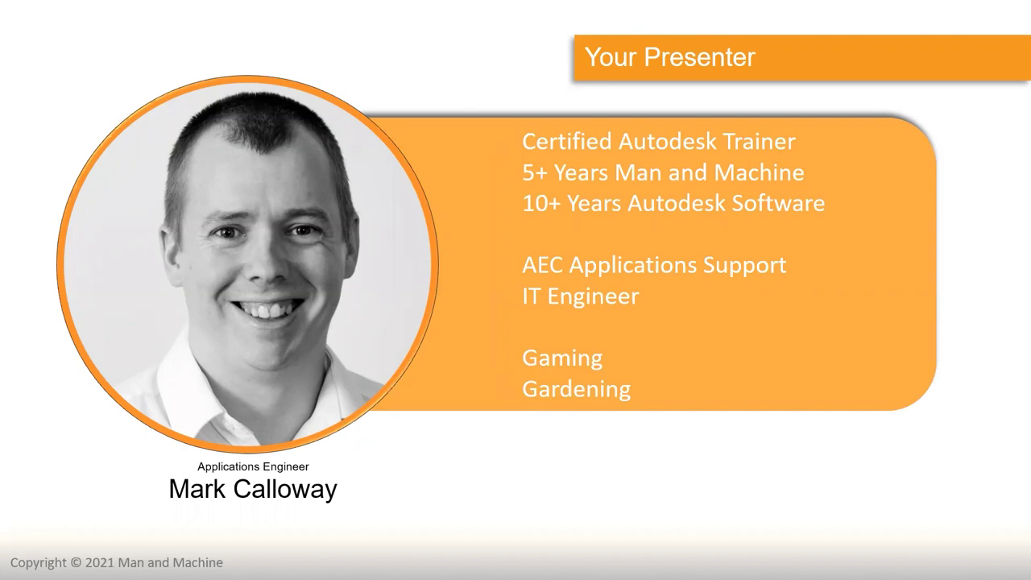
key("Right")
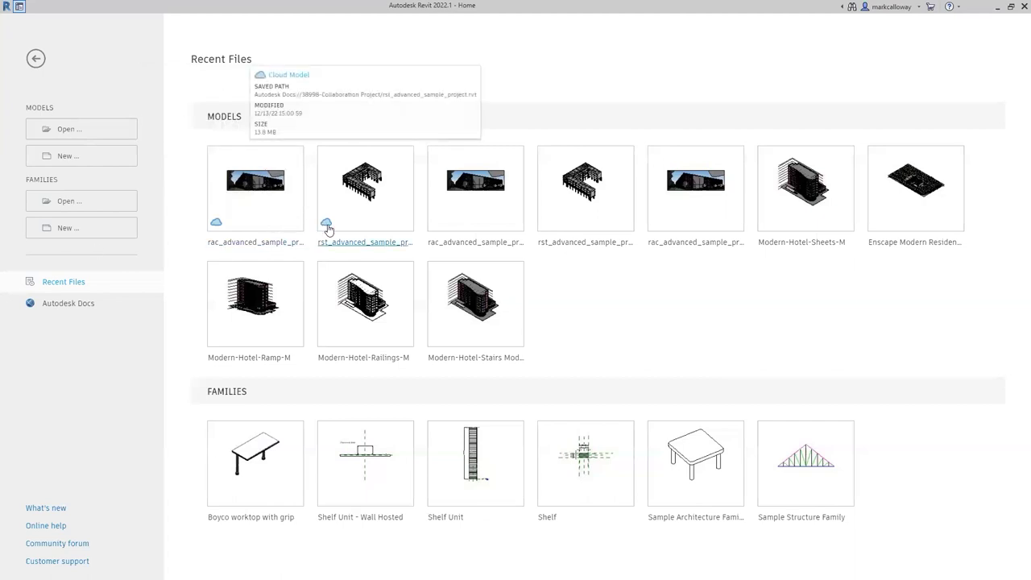
Check the saved paths of the two recent cloud models and view the Autodesk Docs project files, returning to the recent files.
mouse_move(216, 225)
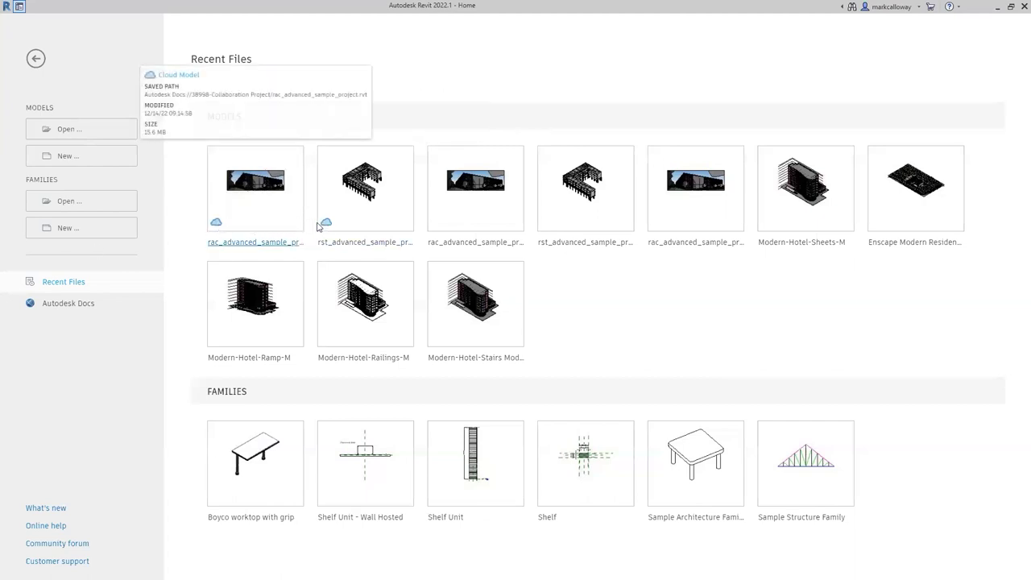
mouse_move(326, 226)
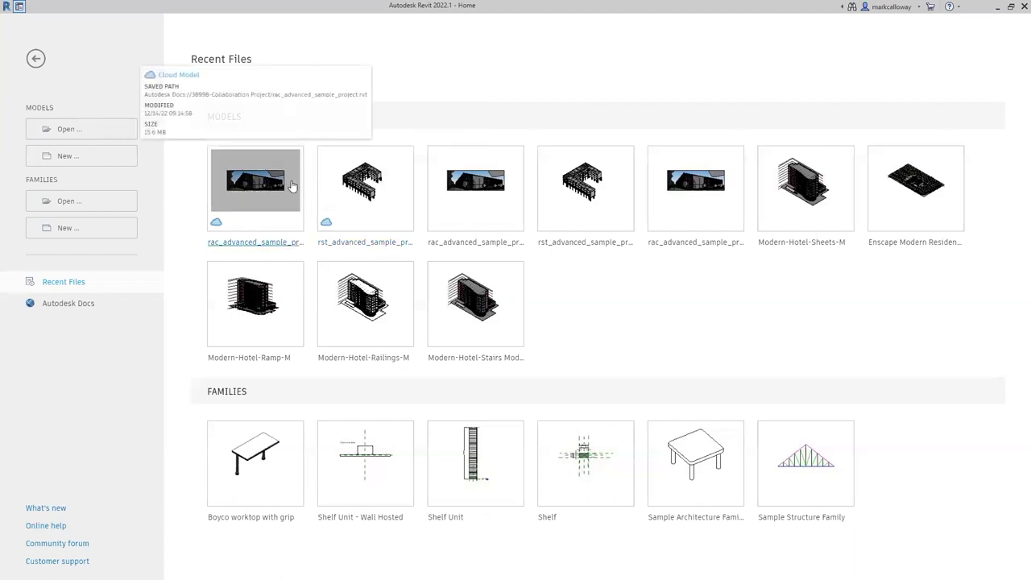
left_click(67, 304)
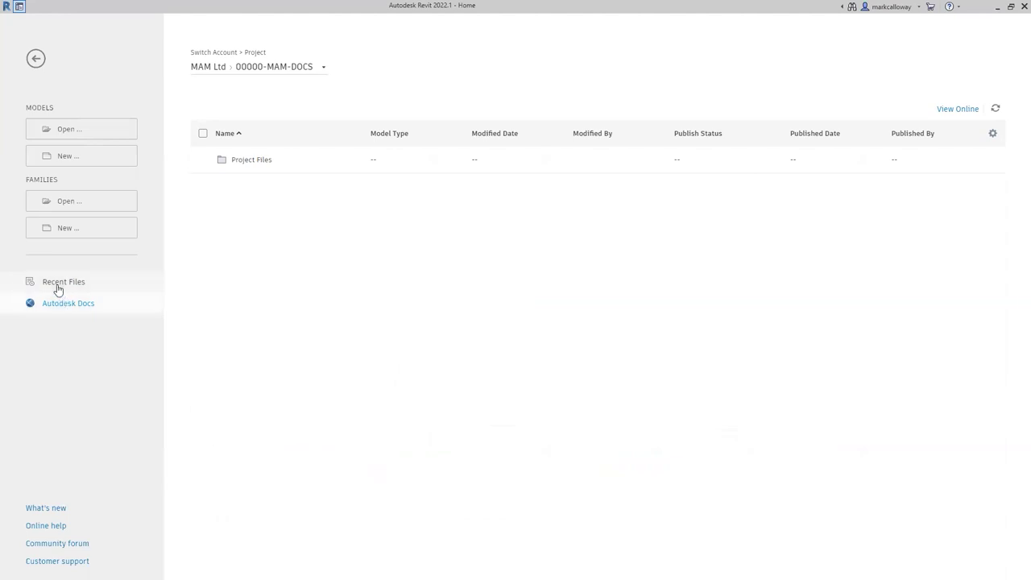
left_click(58, 288)
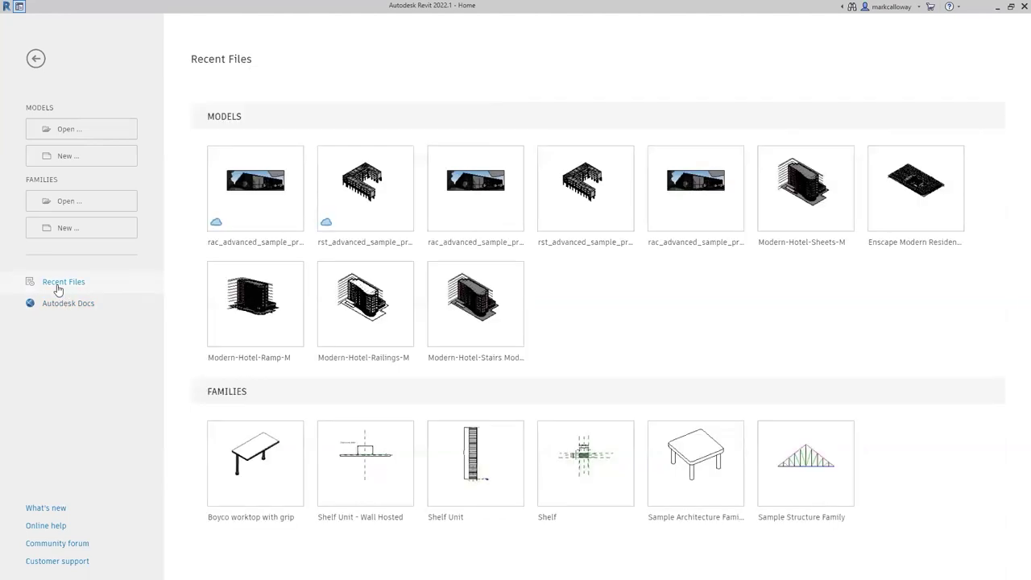
Open the recent cloud model rac_advanced_sample_project.rvt and show the building in the default 3D view.
mouse_move(282, 198)
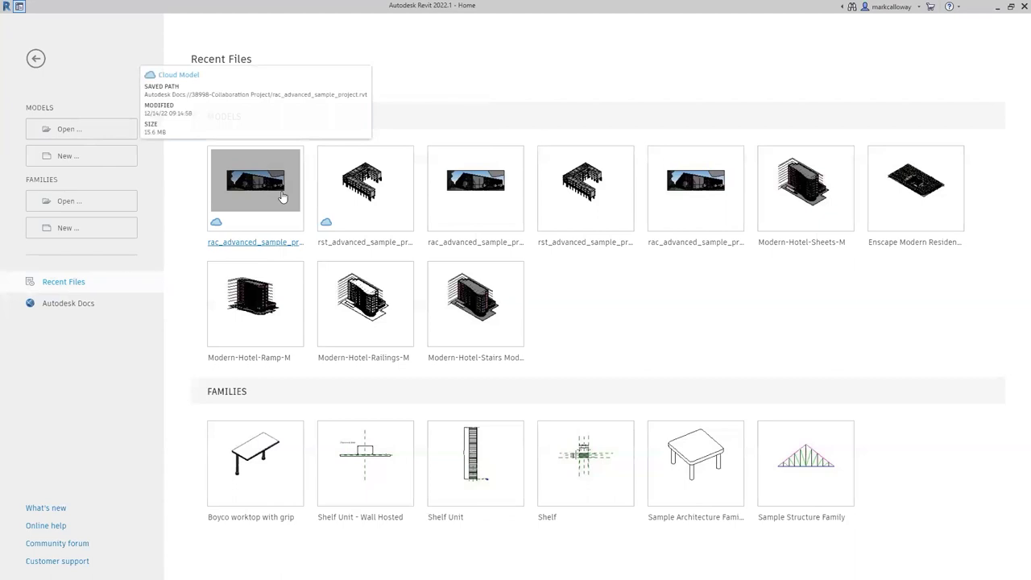
mouse_move(355, 205)
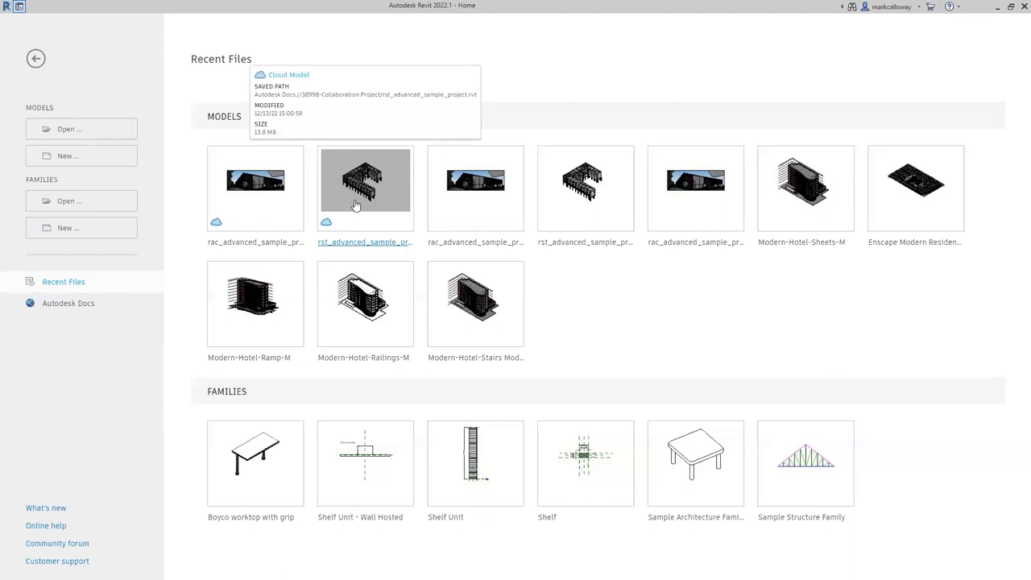
left_click(246, 194)
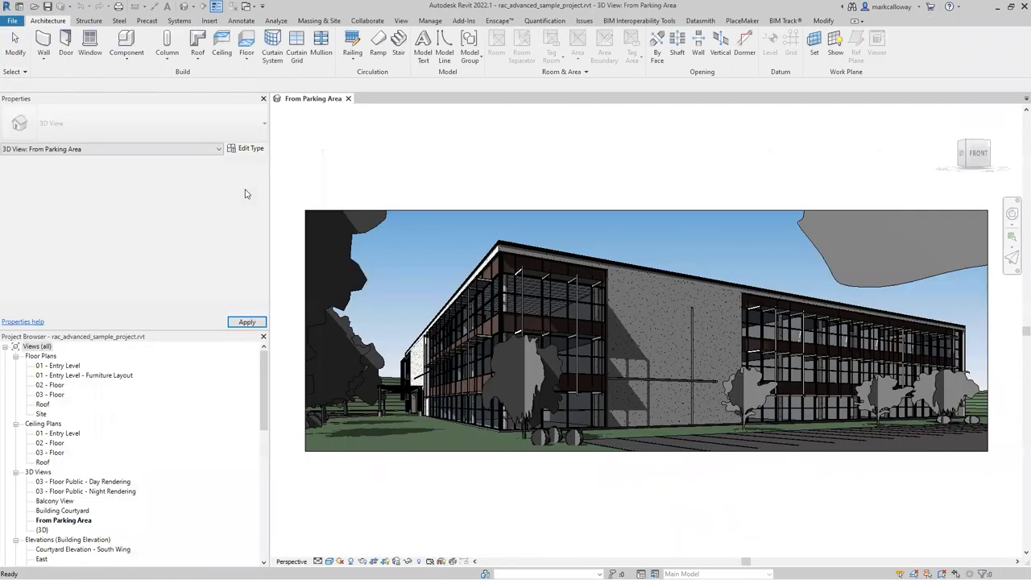
left_click(184, 8)
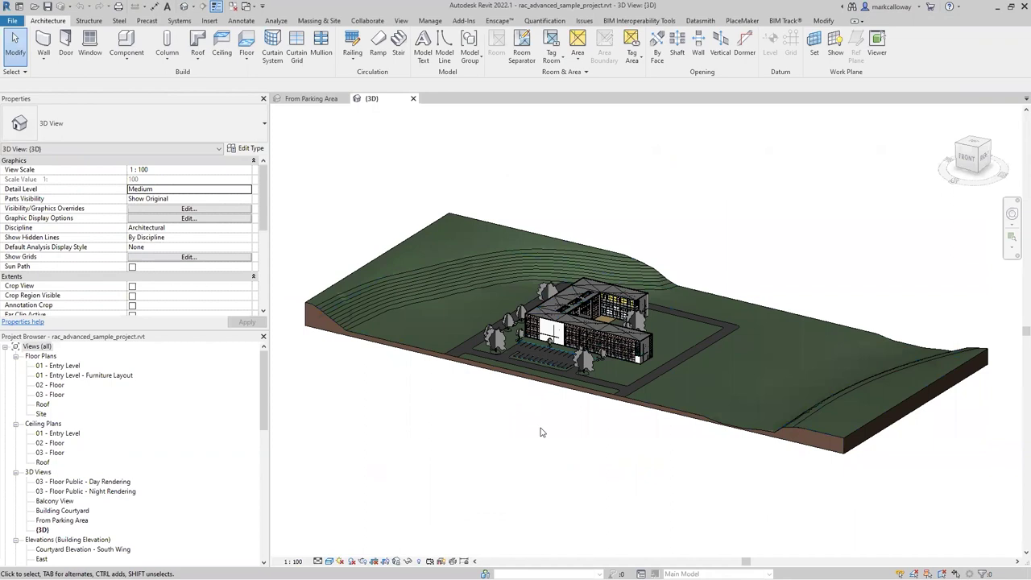
middle_click_drag(542, 423, 508, 424, "shift")
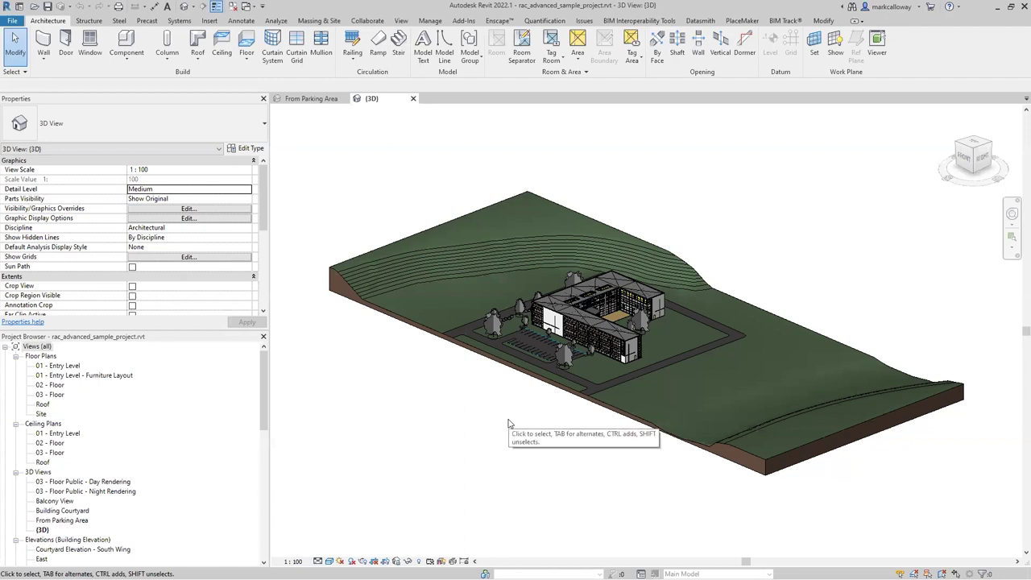
Show the option for saving the current project as a cloud model.
left_click(13, 21)
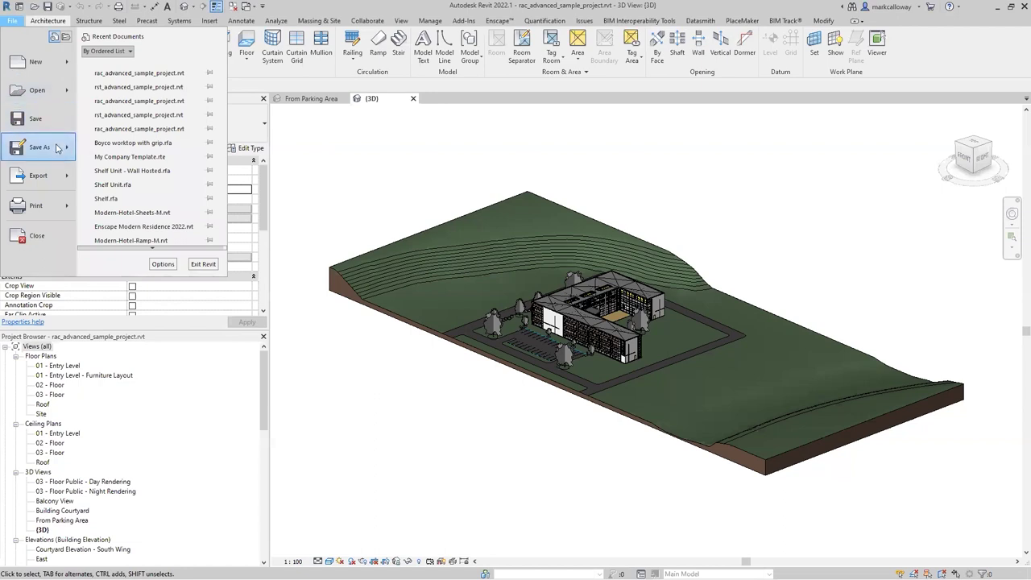
mouse_move(57, 147)
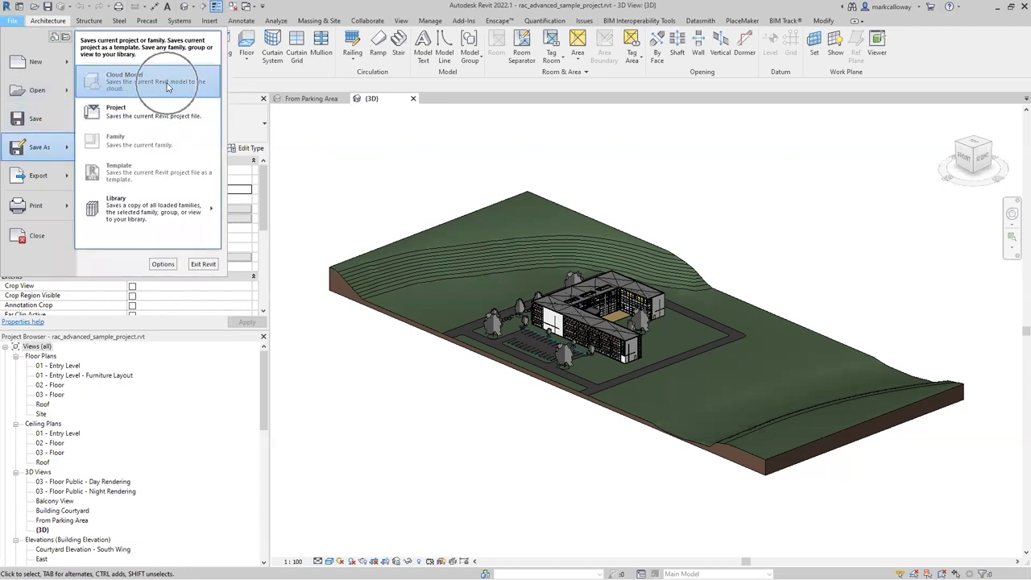
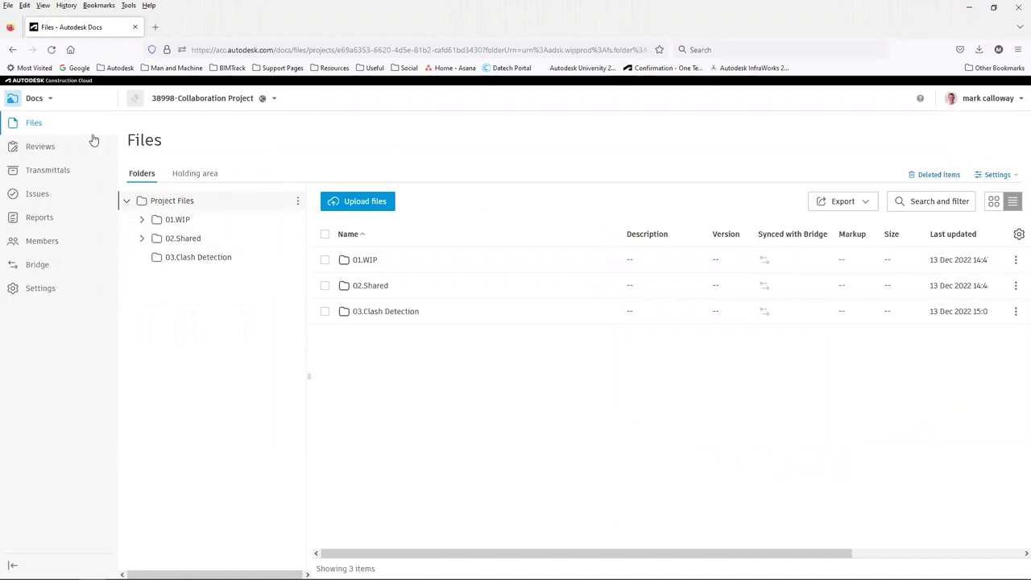
Switch to Autodesk Docs in the browser and view the 01.Architecture folder under 01.WIP and its Consumed subfolder.
left_click(50, 101)
left_click(142, 220)
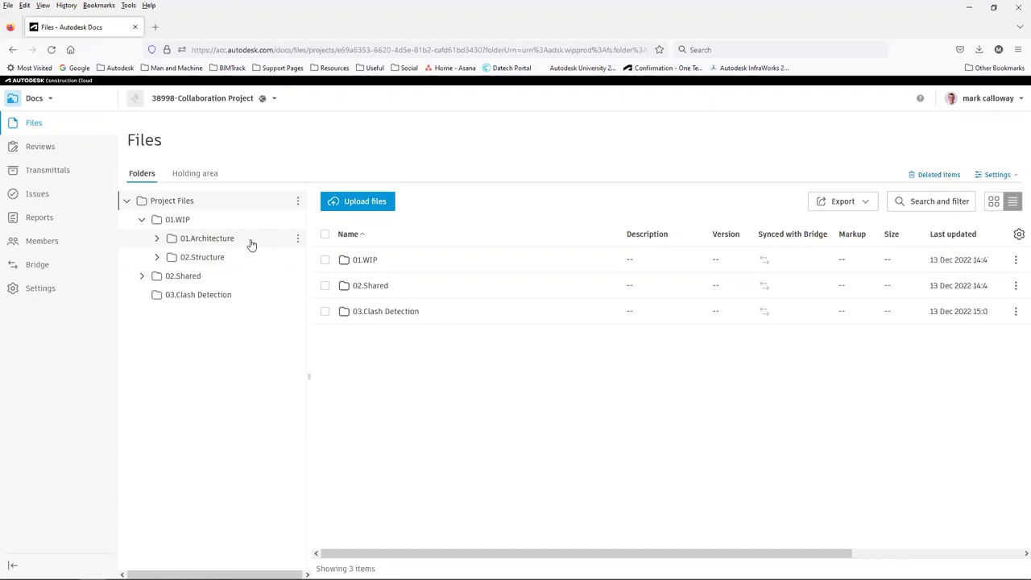
left_click(174, 239)
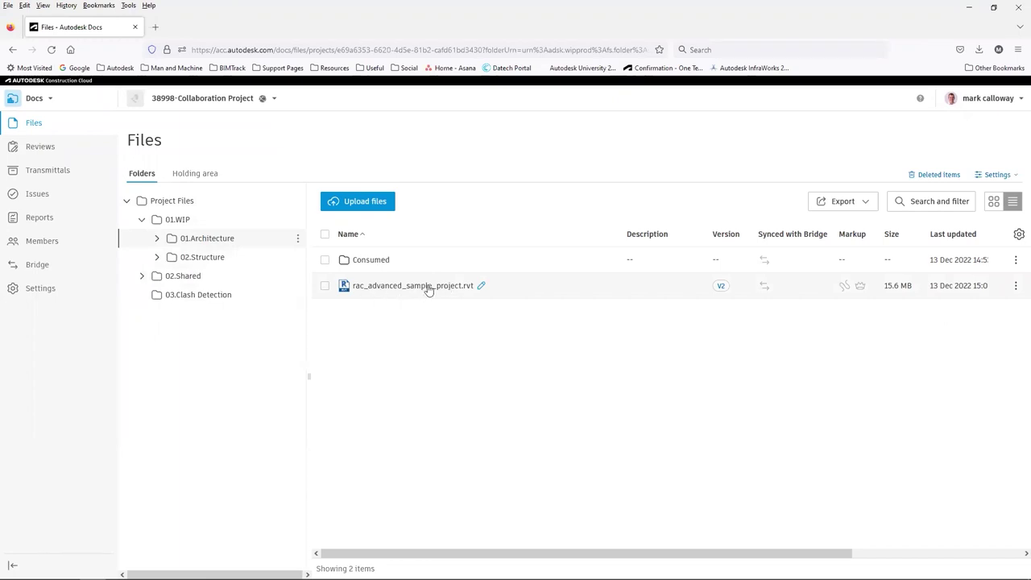
left_click(361, 262)
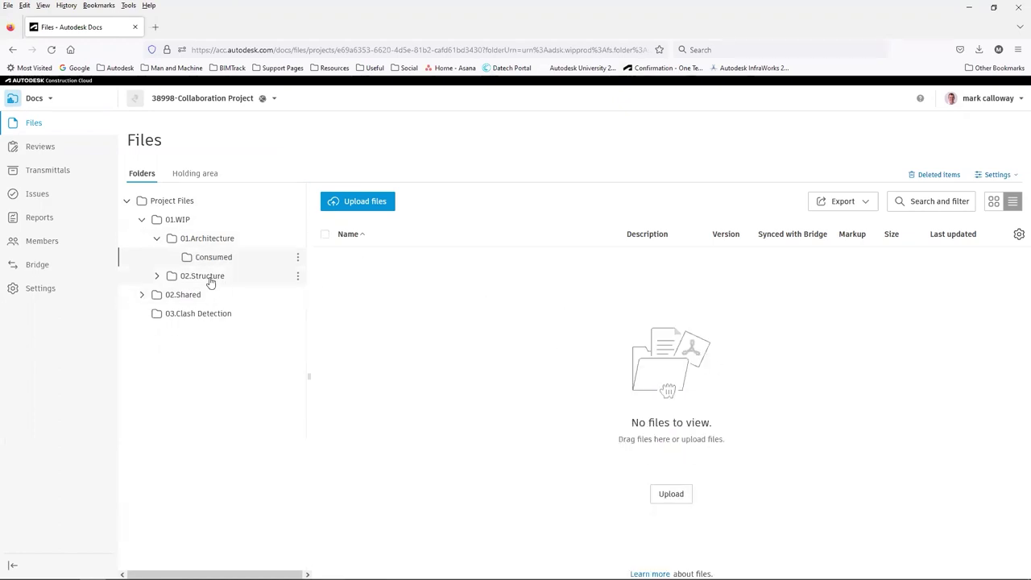
Expand the 02.Structure folder under 01.WIP and view the Revit model stored in it.
left_click(158, 276)
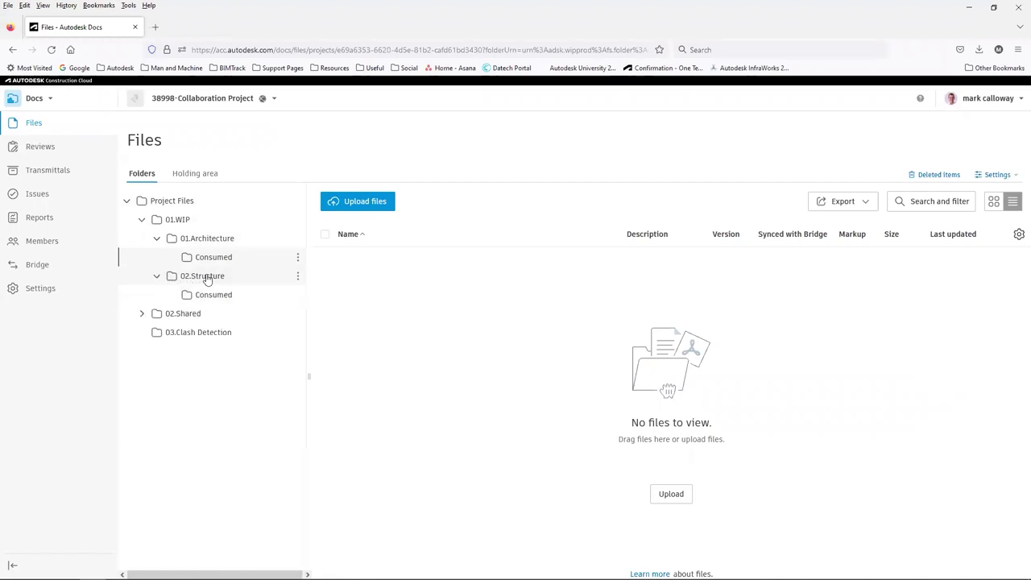
left_click(212, 279)
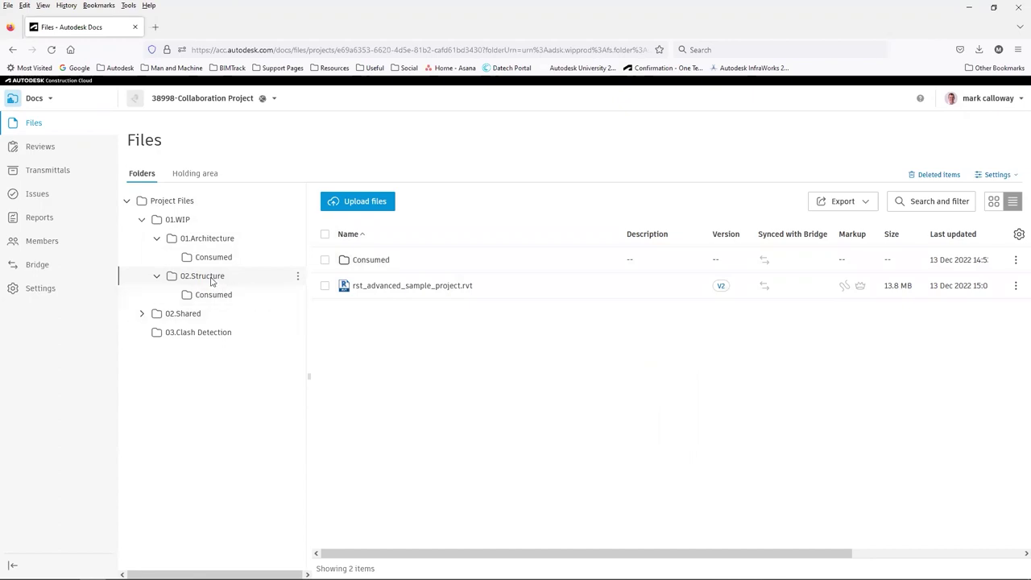
left_click(425, 291)
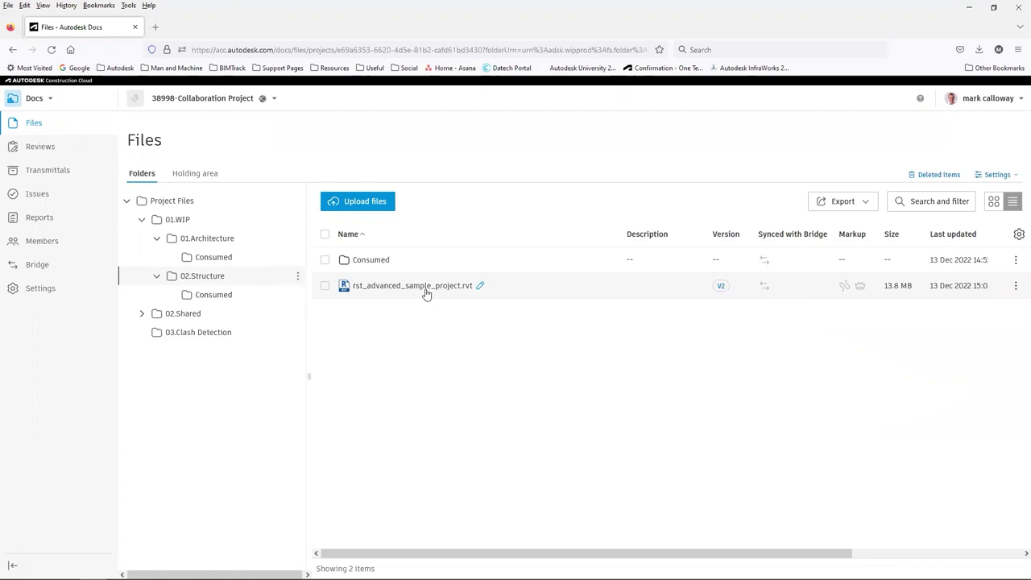
Go to the project's Design Collaboration module, expand the package timeline and make 02.Structure the active team.
left_click(44, 100)
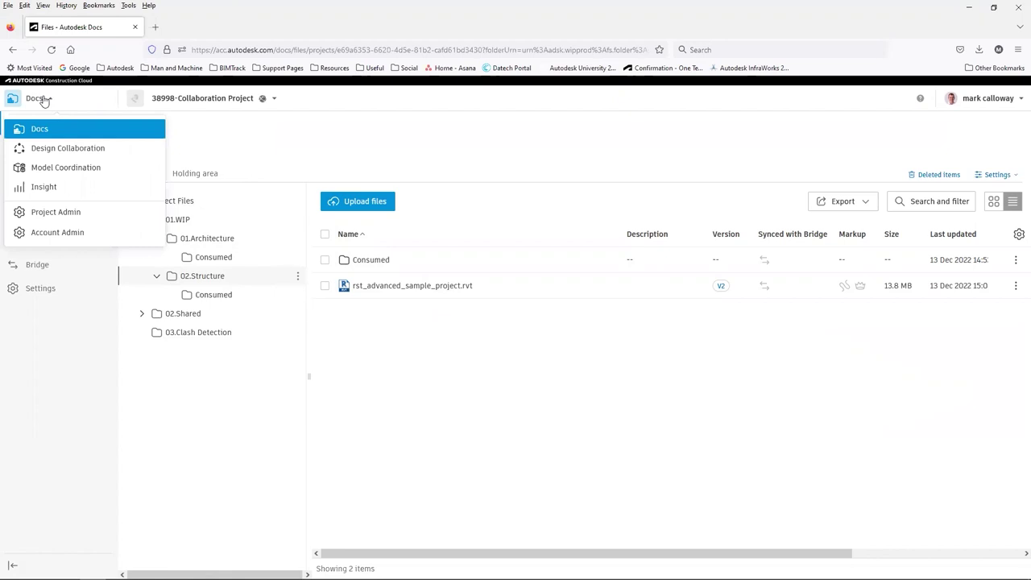
left_click(118, 151)
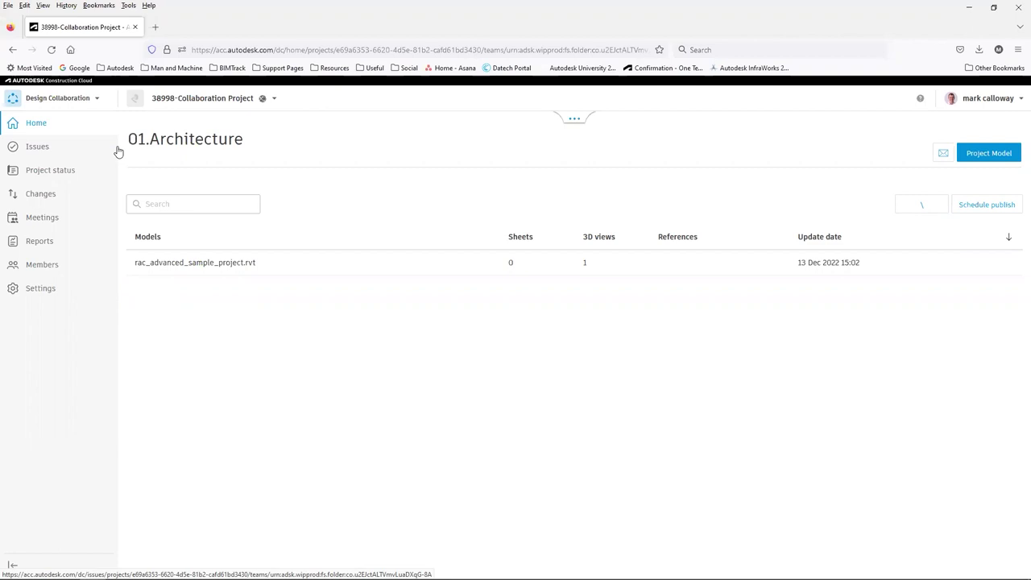
left_click(575, 123)
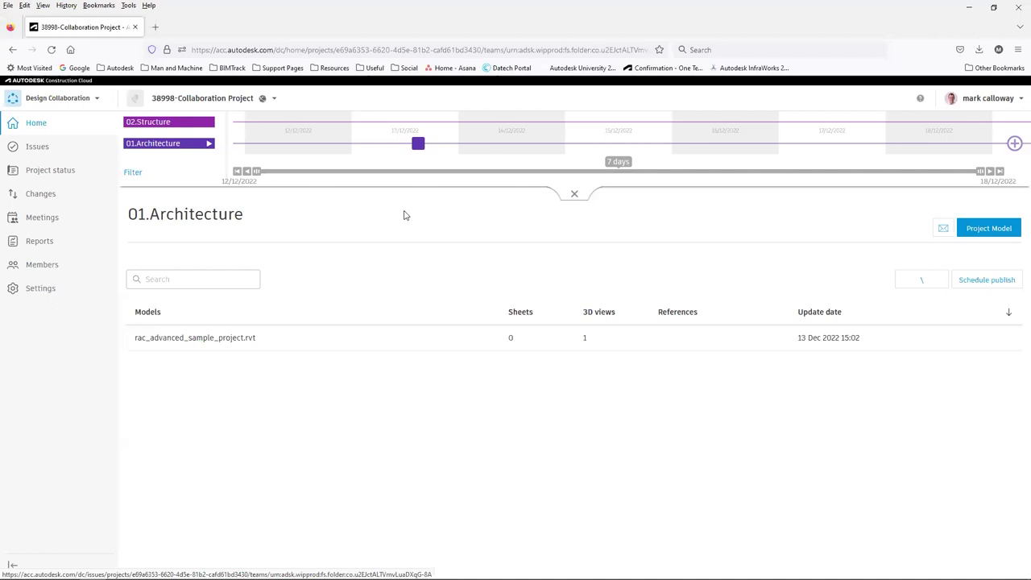
left_click(175, 124)
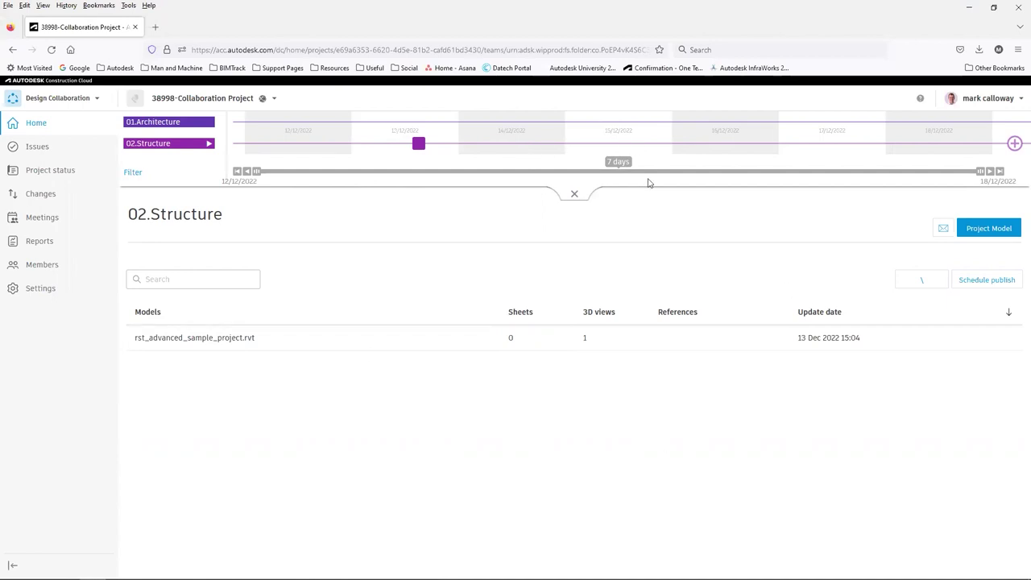
Open the online help for Design Collaboration.
left_click(919, 100)
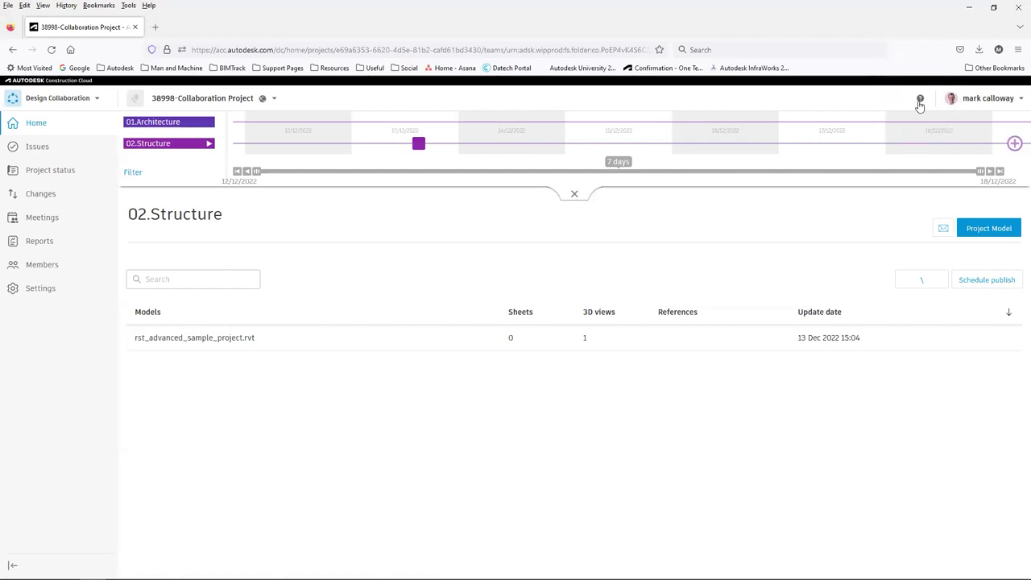
left_click(919, 100)
left_click(919, 99)
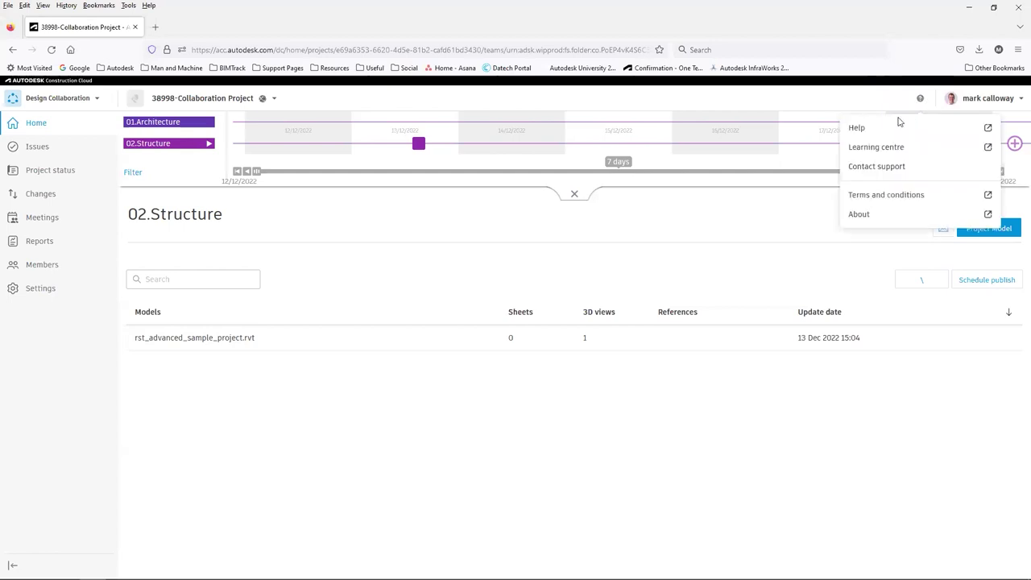
left_click(887, 127)
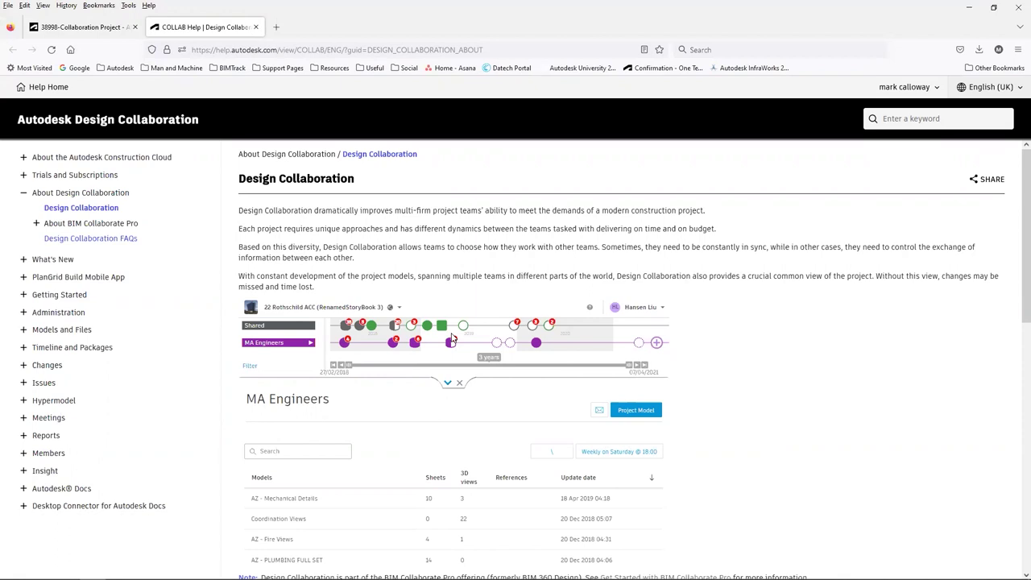
Read the Packages topic under Timeline and Packages on creating and consuming packages, and close the help page.
left_click(55, 347)
left_click(21, 349)
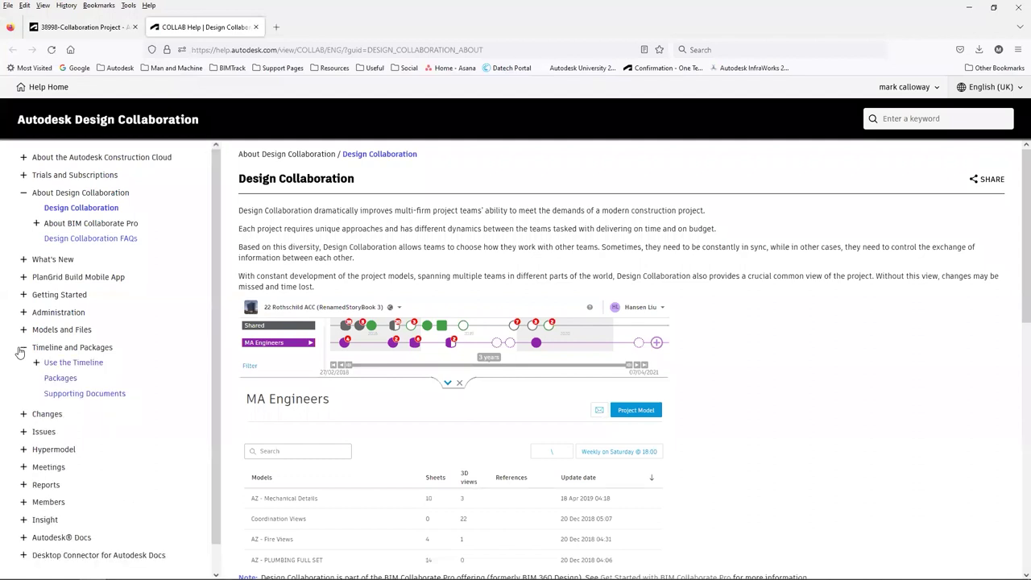
left_click(60, 380)
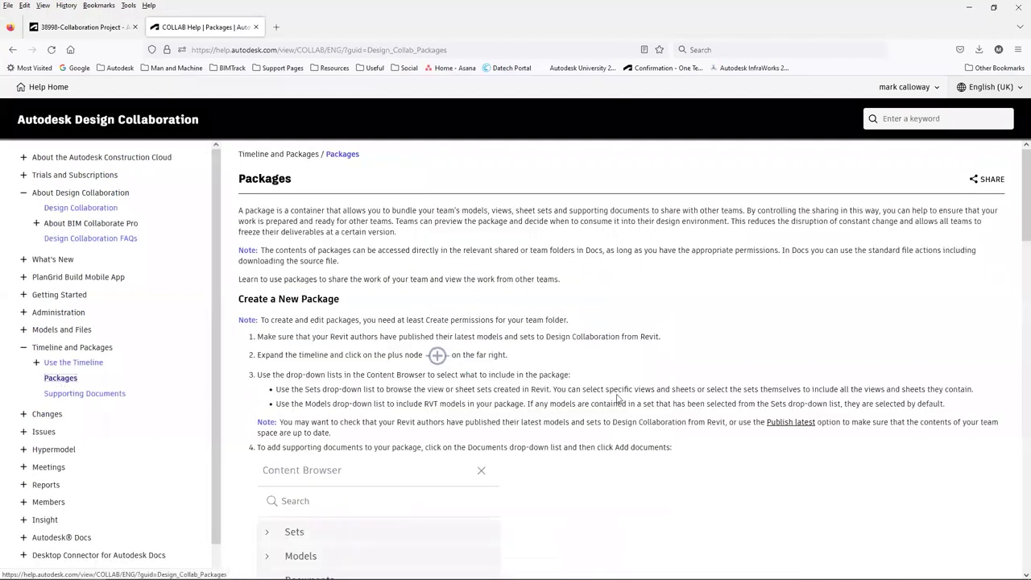
scroll(679, 385, "down", 5)
scroll(675, 385, "down", 5)
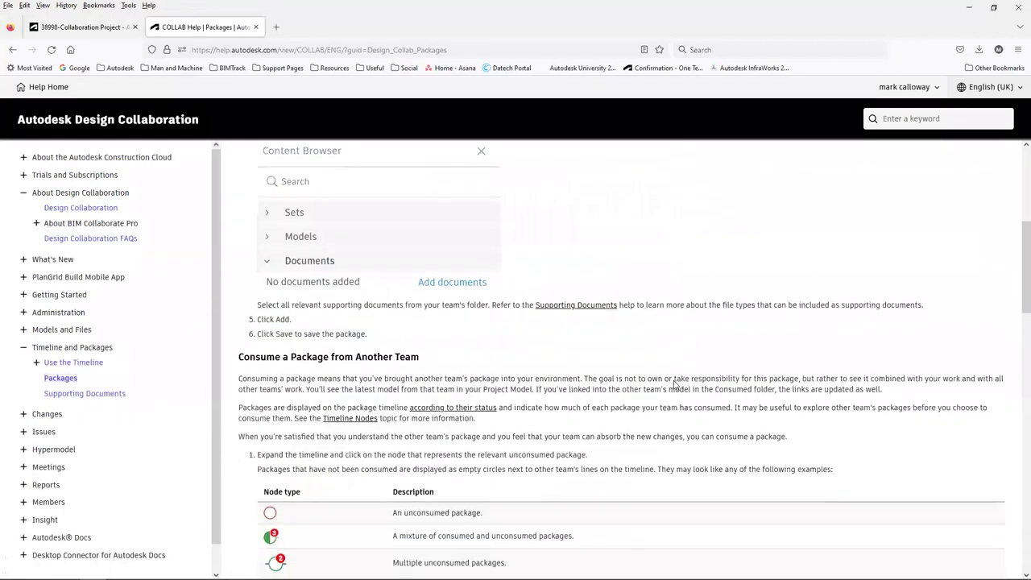
scroll(673, 385, "down", 3)
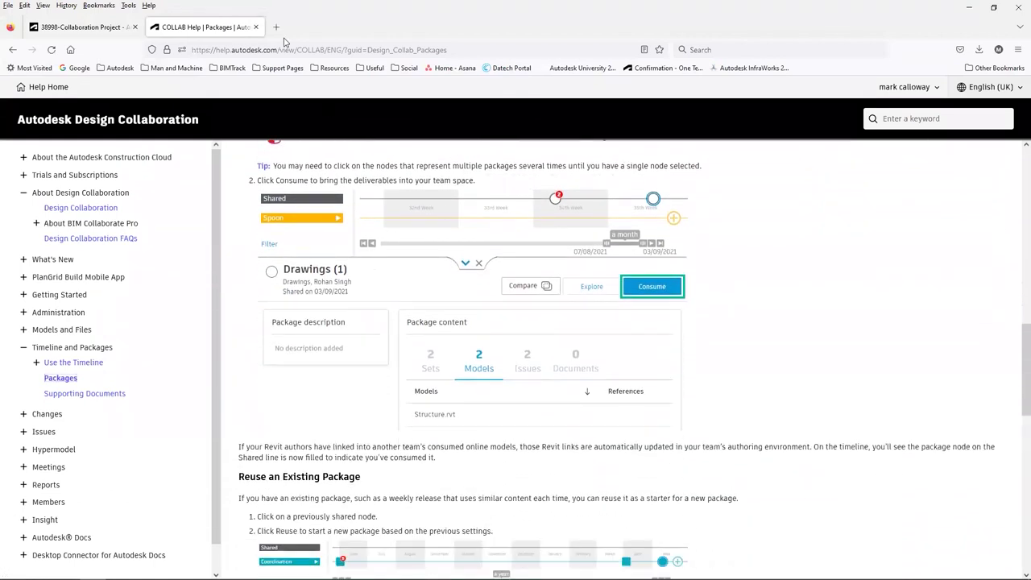
left_click(256, 28)
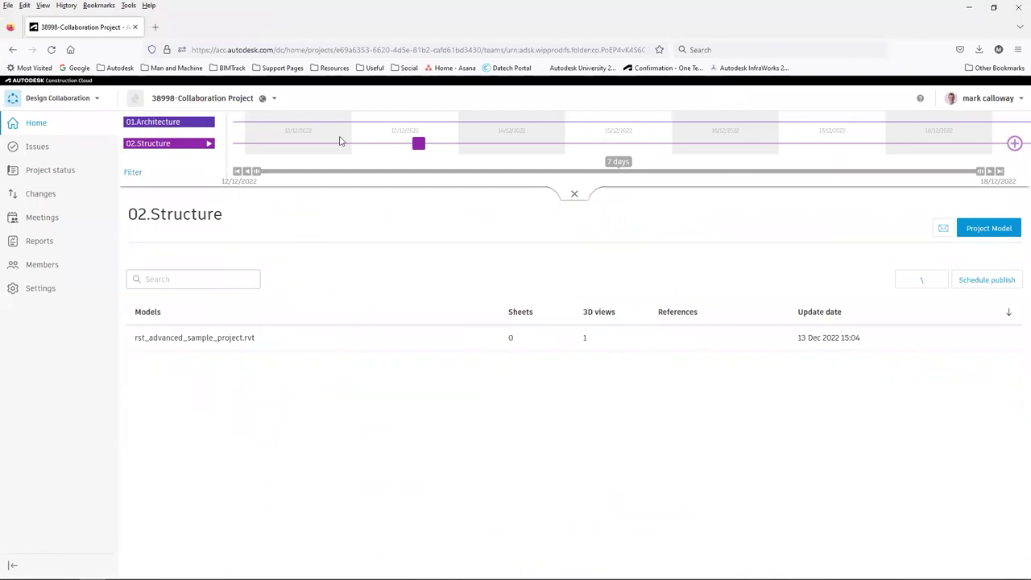
Create a new package for the 02.Structure team, include the model rst_advanced_sample_project.rvt and save it.
left_click(1014, 145)
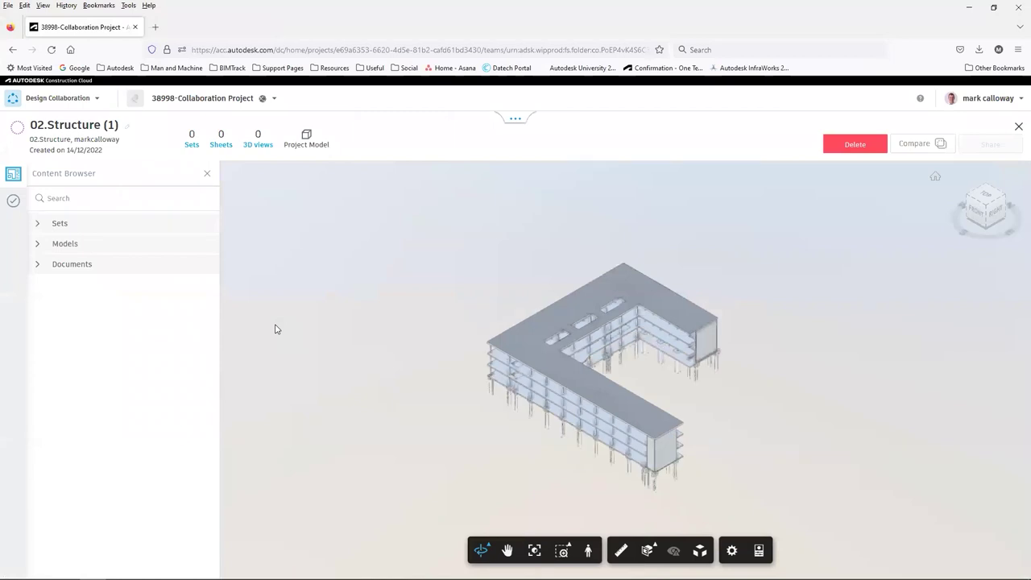
left_click(50, 243)
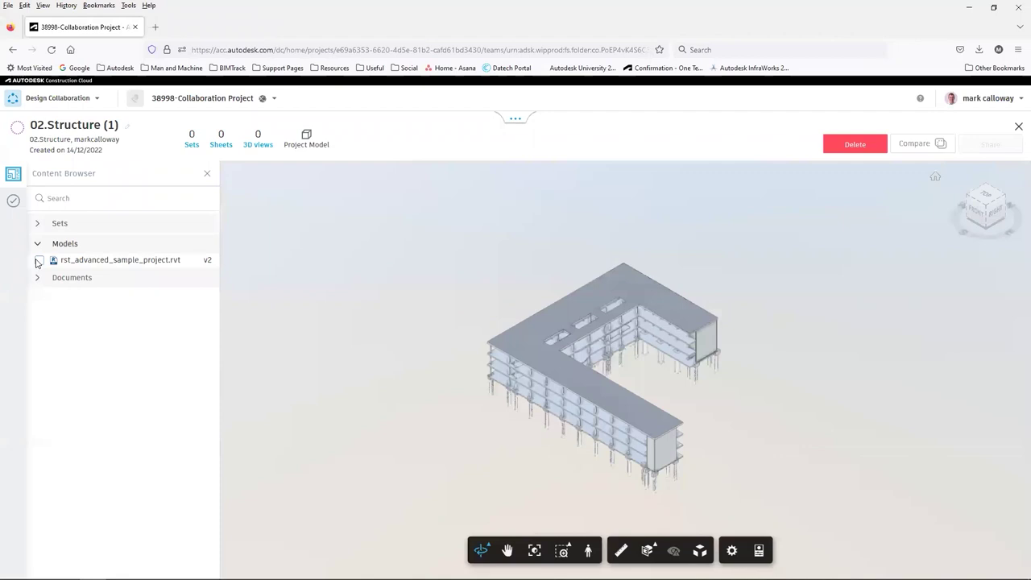
left_click(39, 260)
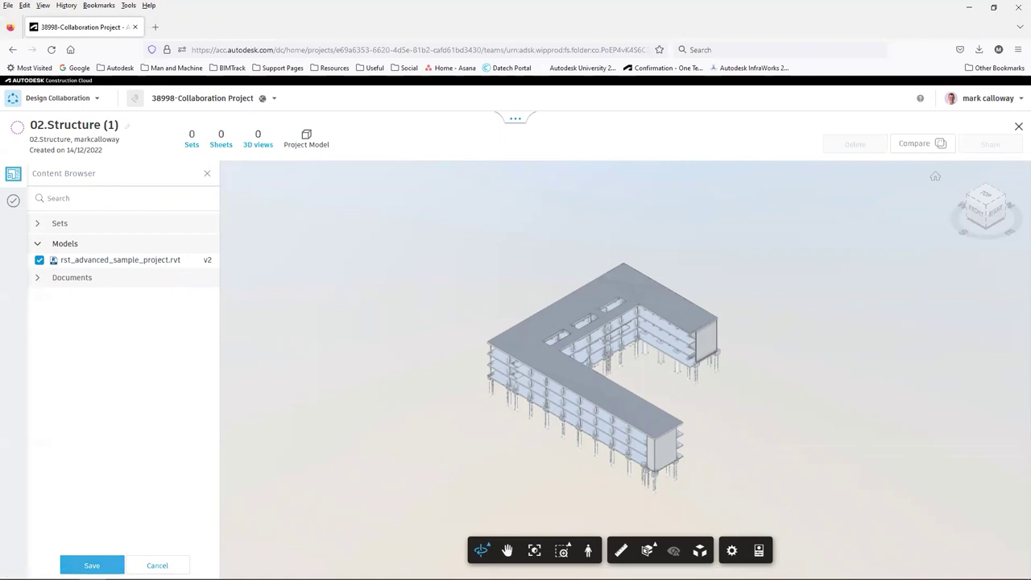
left_click(92, 566)
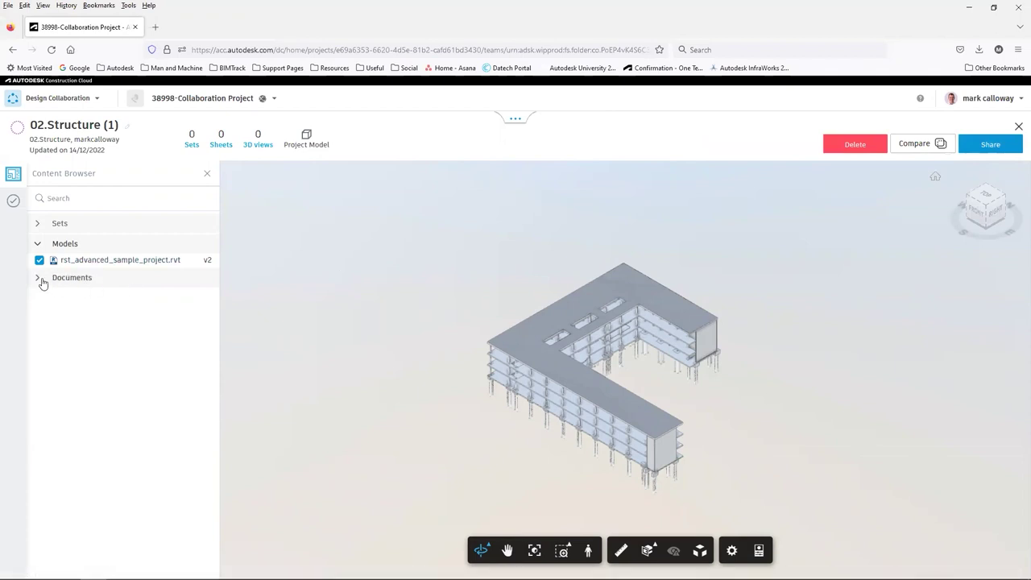
Share the package under the name "02.Structure 14th December" with the description "Hi look new model".
left_click(1006, 147)
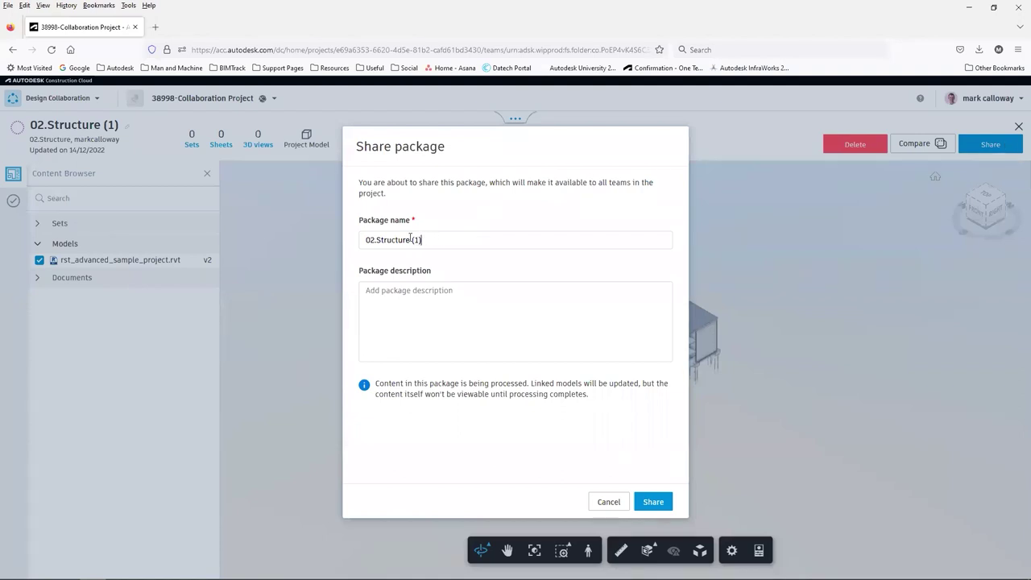
left_click_drag(410, 238, 546, 239)
type("14th December")
key("Tab")
type("Hi look new model")
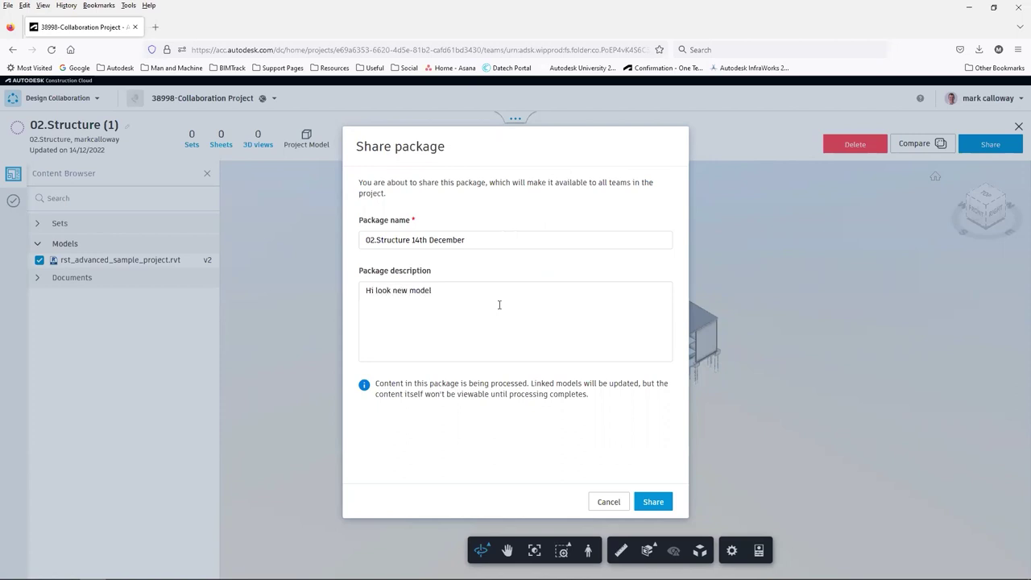
left_click(658, 503)
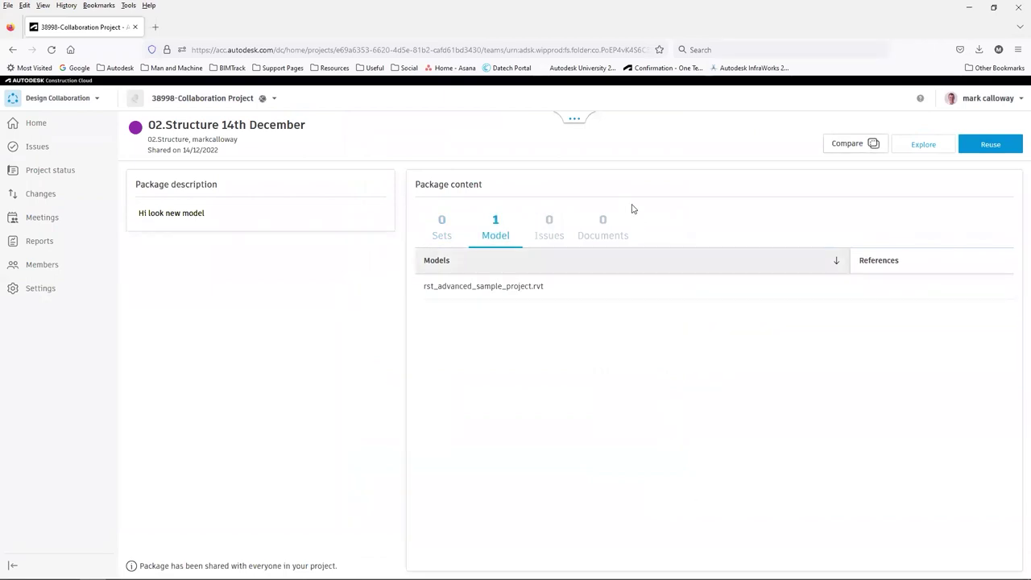
Expand the package timeline and make 01.Architecture the active team.
left_click(576, 121)
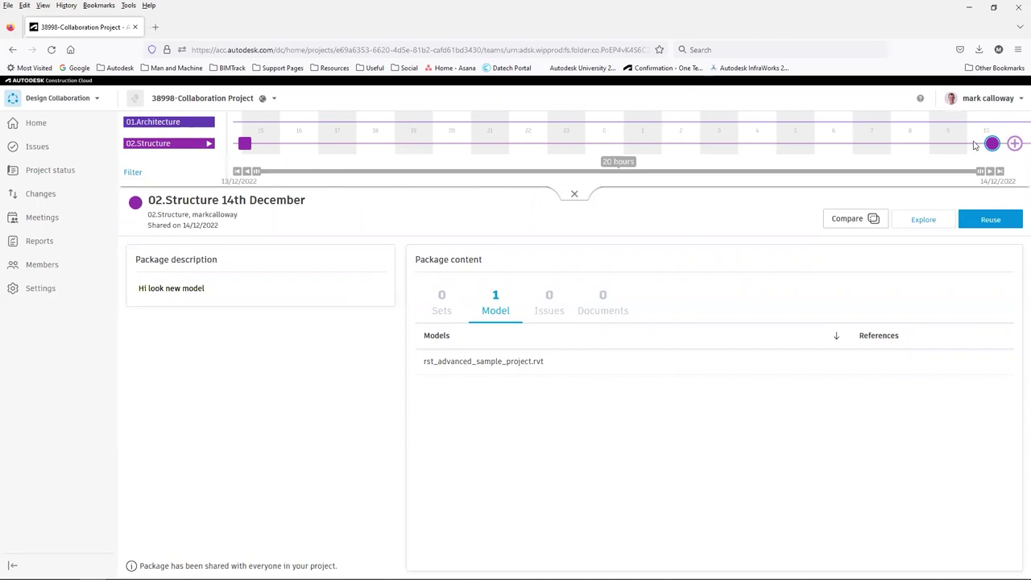
mouse_move(993, 145)
left_click(161, 125)
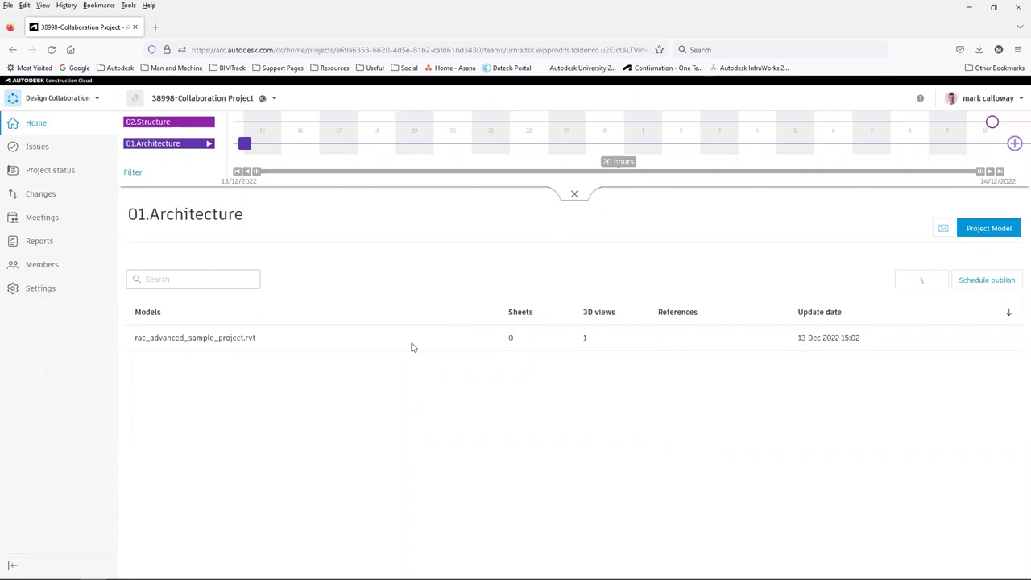
Open the shared package 02.Structure 14th December from the timeline and consume it into the architecture team's space.
left_click(992, 126)
left_click(992, 123)
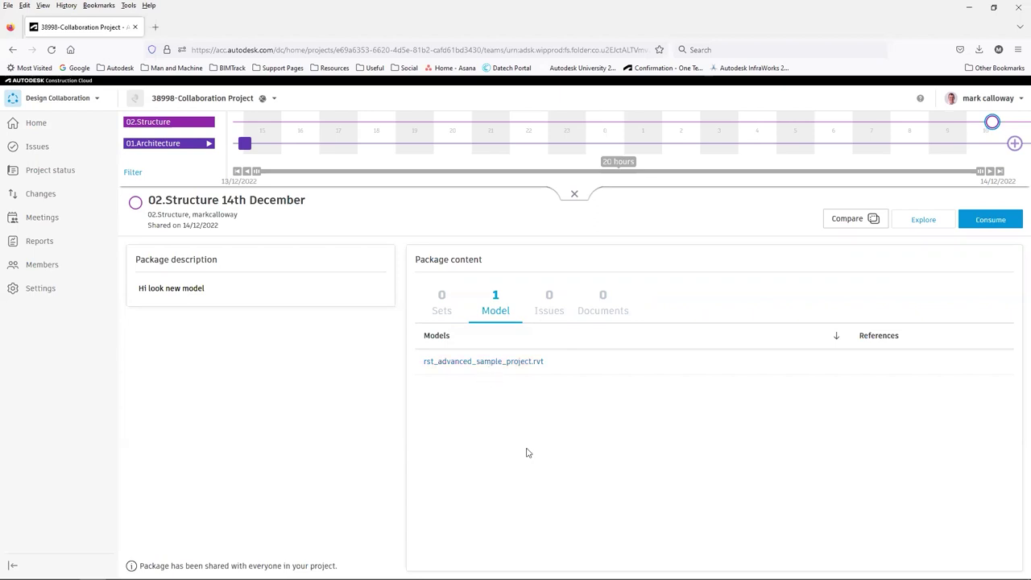
left_click(996, 218)
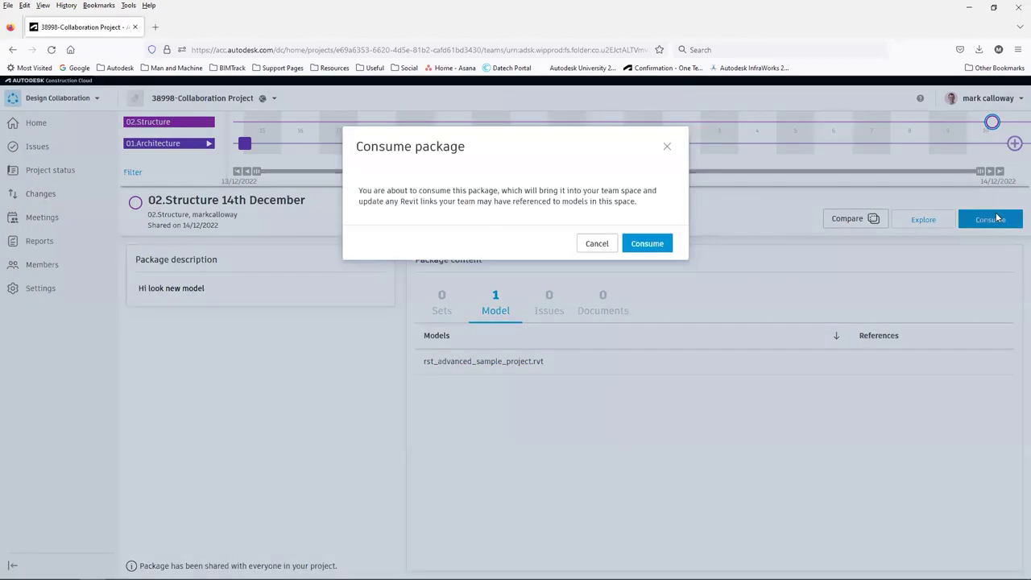
left_click(636, 248)
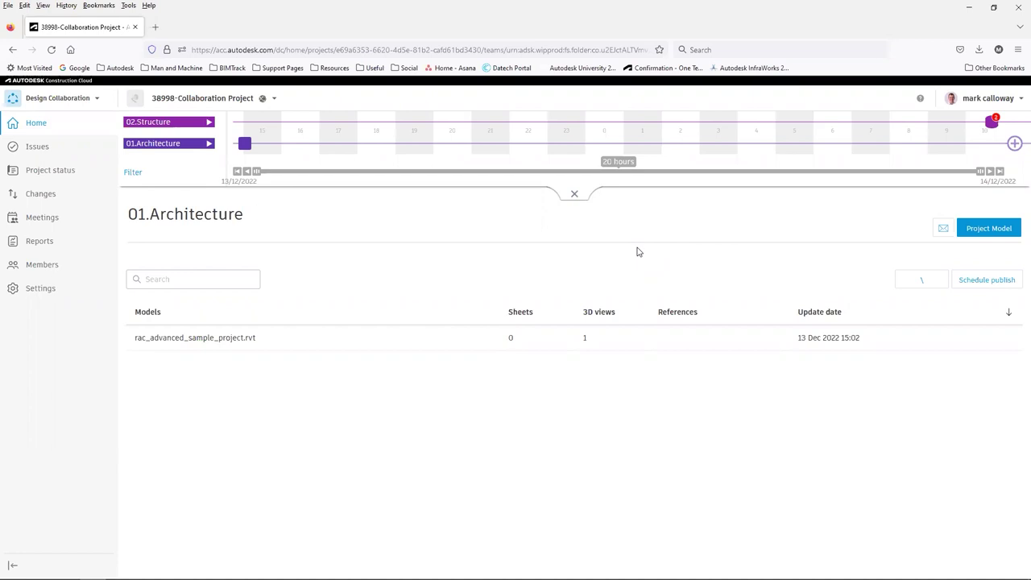
Go to the project's Docs files and open the 02.Structure folder in 01.WIP > 01.Architecture > Consumed.
left_click(89, 99)
left_click(37, 129)
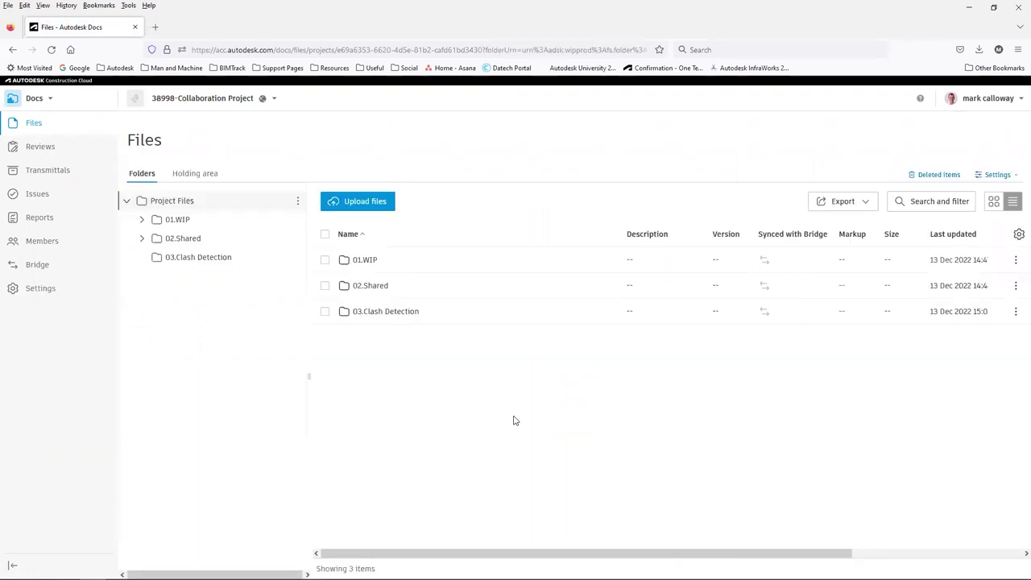
left_click(141, 220)
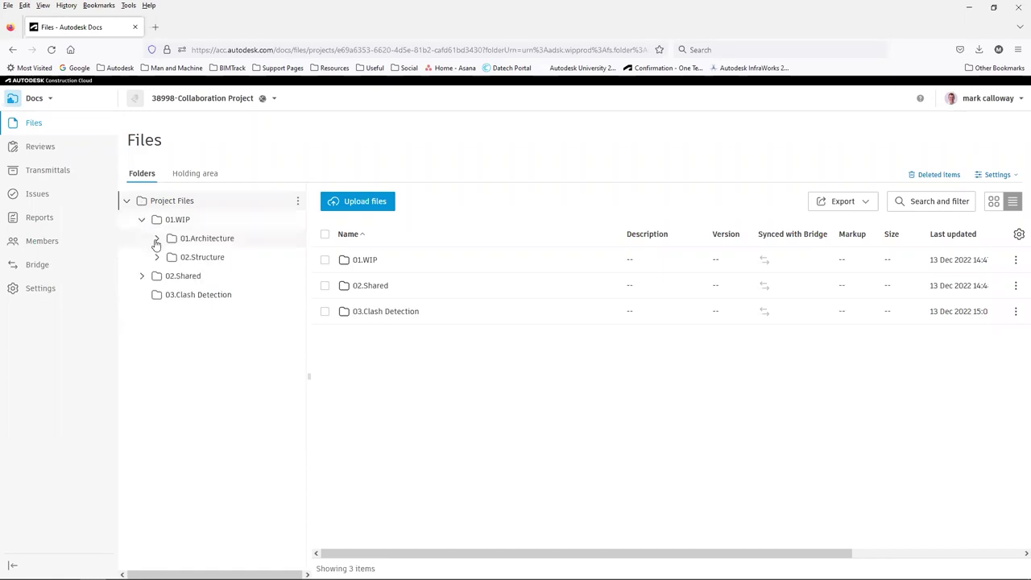
left_click(156, 240)
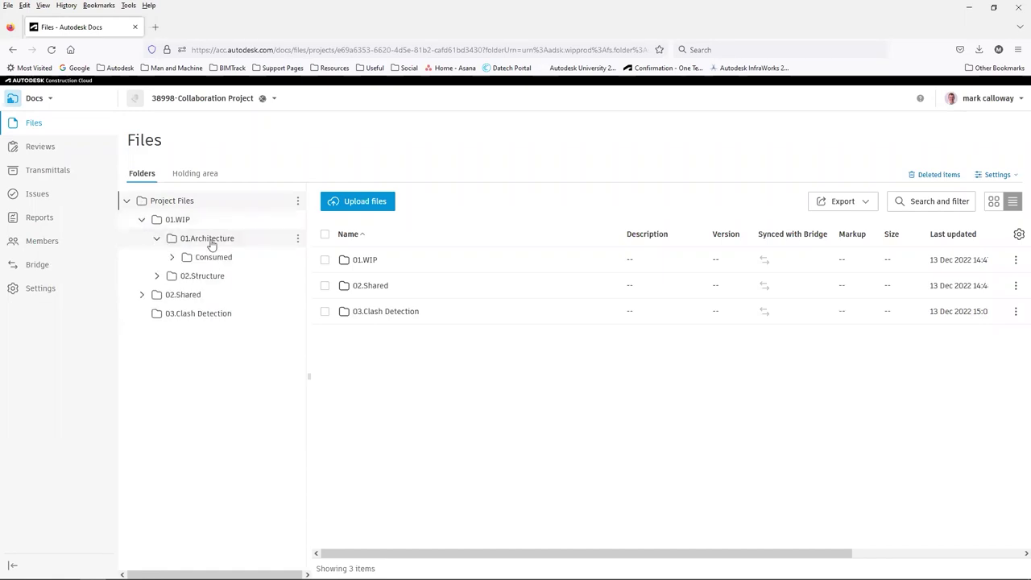
left_click(192, 257)
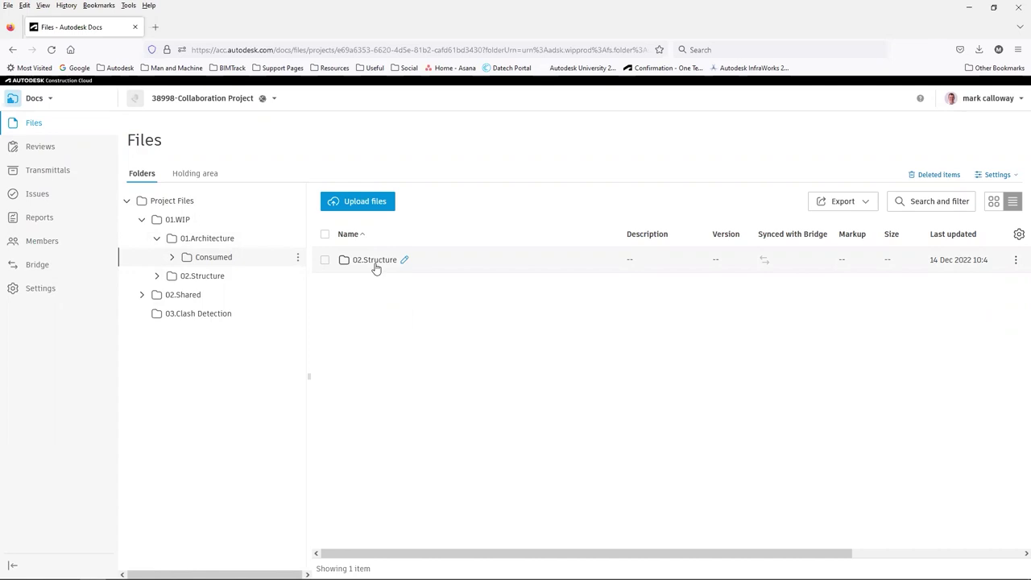
left_click(375, 268)
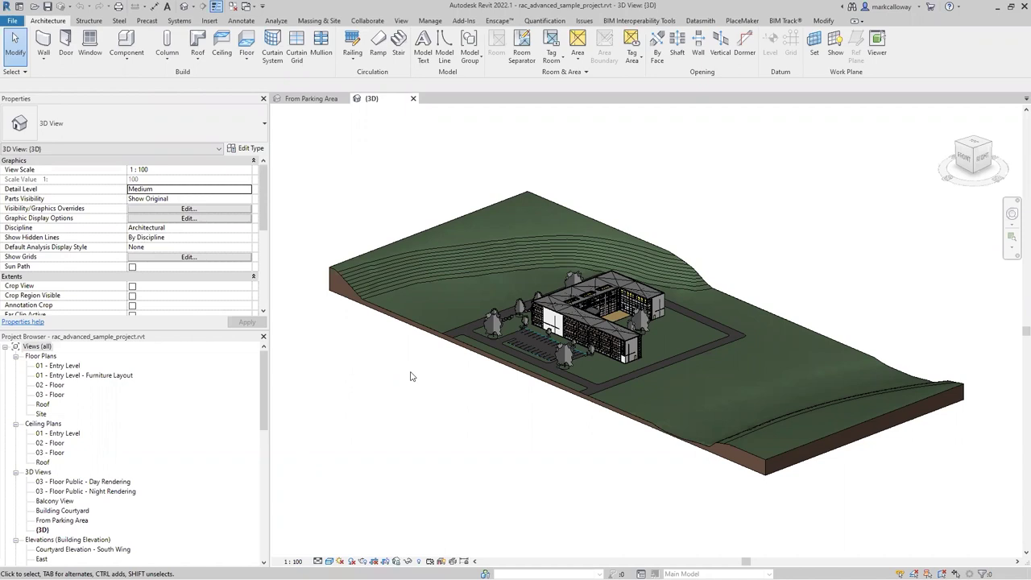
Switch to Revit, start linking a Revit model and browse to the MAM Ltd account on the Autodesk Docs drive.
left_click(208, 21)
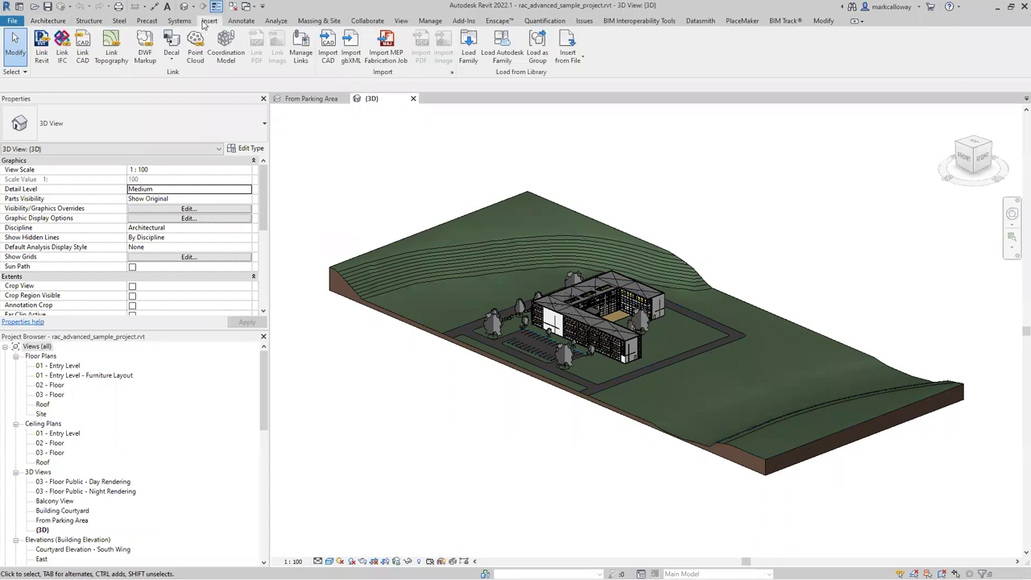
left_click(45, 58)
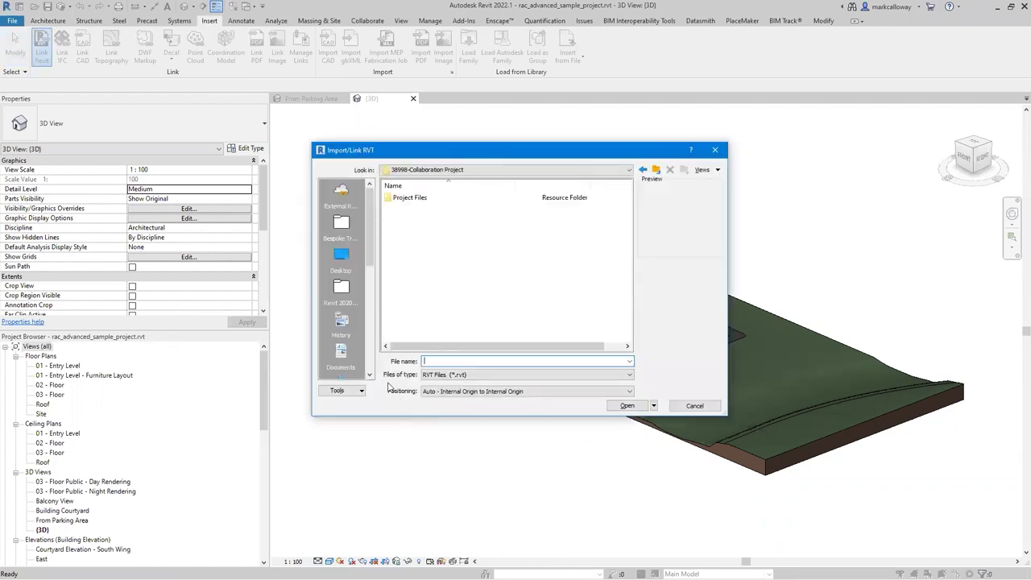
left_click_drag(371, 256, 366, 338)
scroll(355, 322, "up", 3)
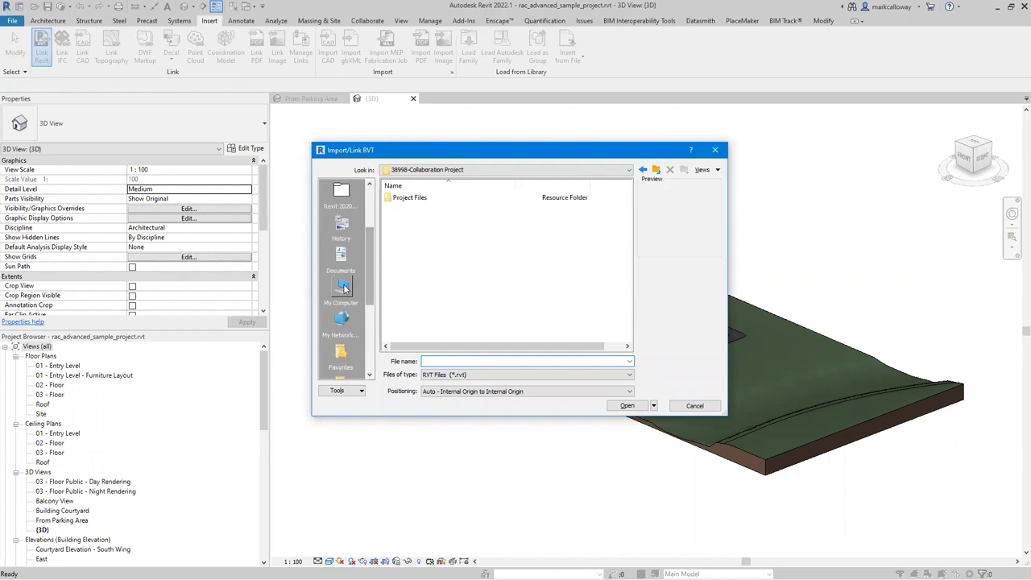
left_click(342, 287)
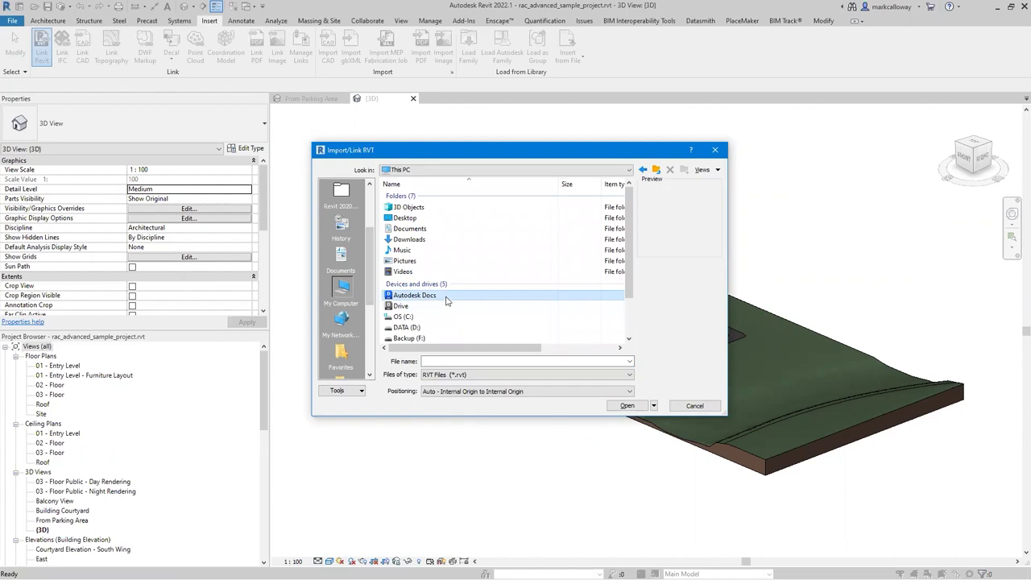
double_click(447, 297)
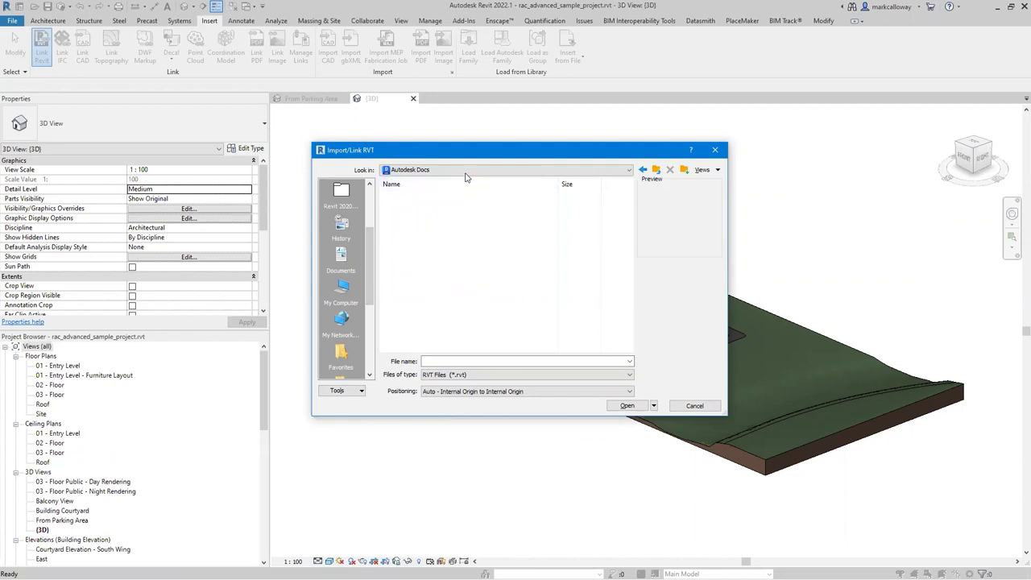
double_click(431, 206)
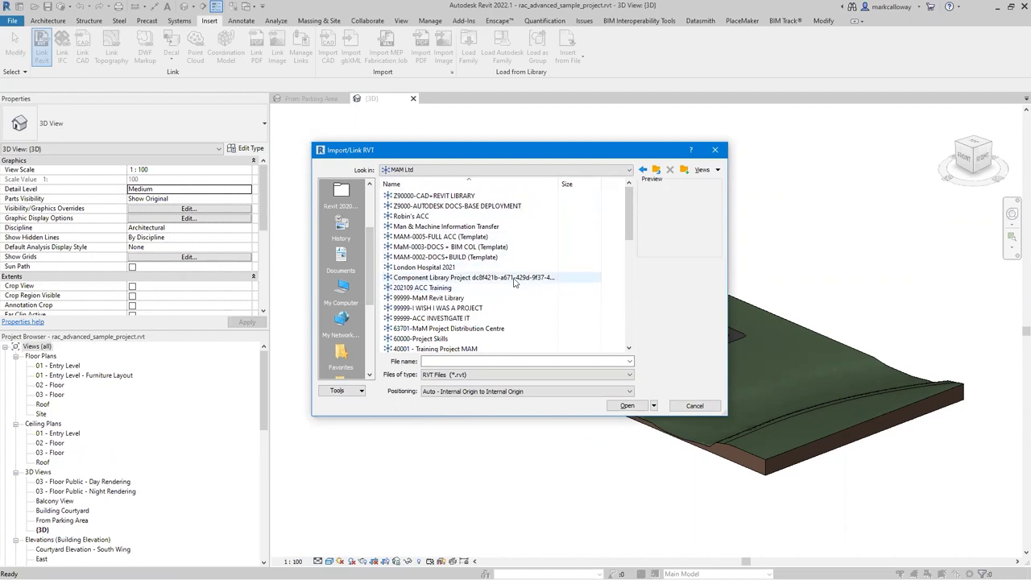
Find 38998-Collaboration Project among the MAM Ltd projects and open it for the link.
scroll(516, 282, "down", 2)
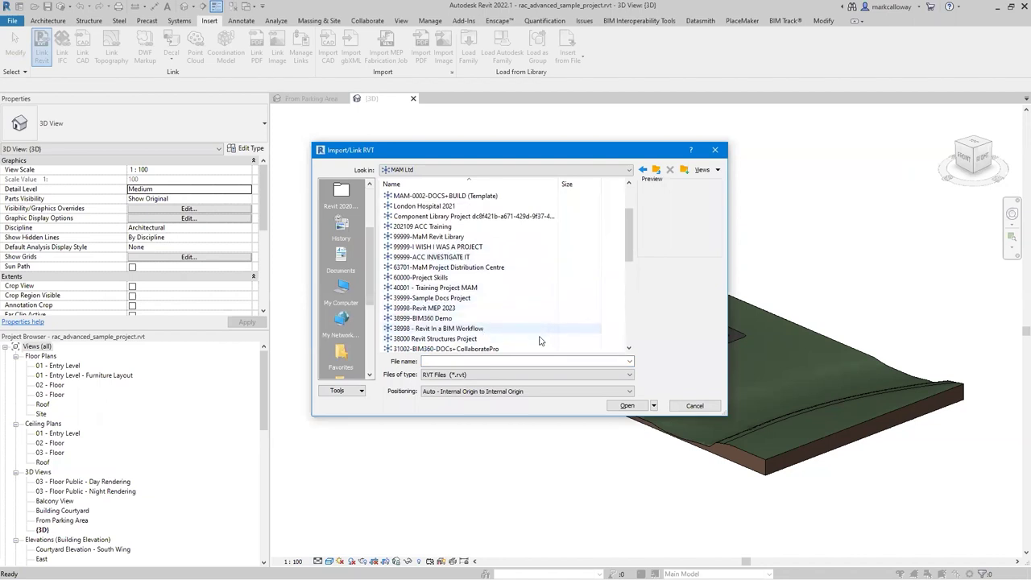
scroll(532, 295, "down", 1)
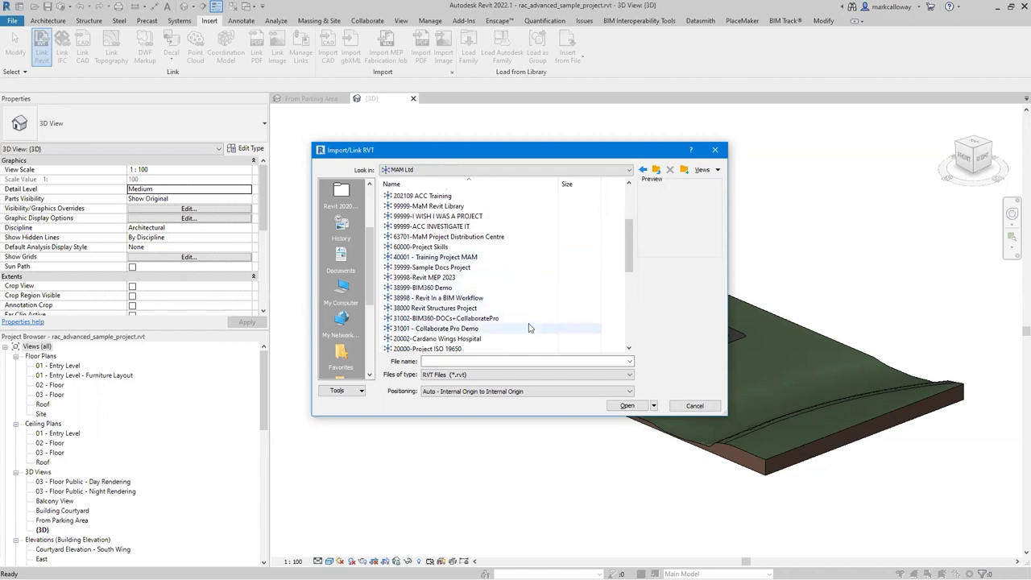
left_click(527, 278)
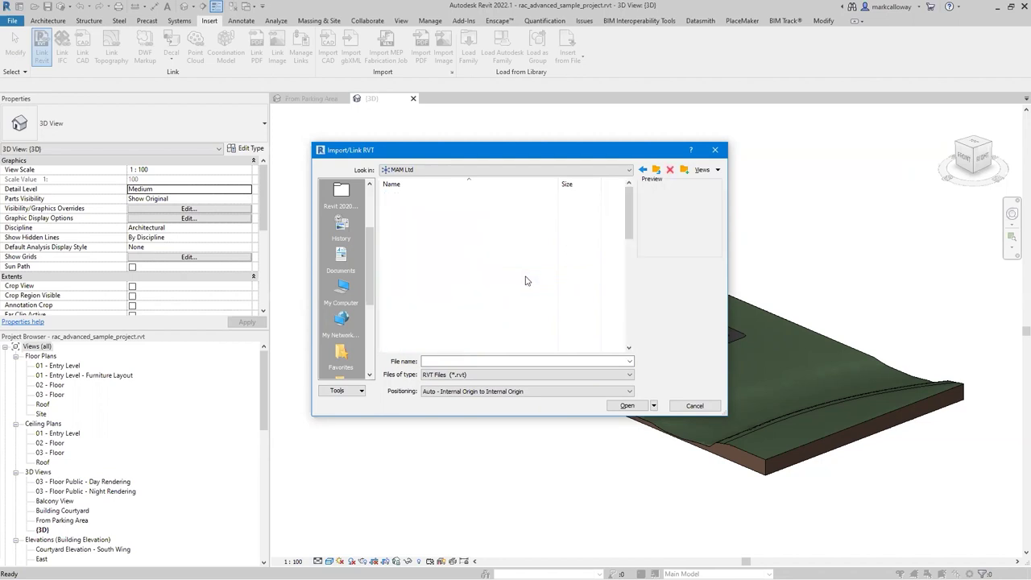
scroll(497, 329, "down", 1)
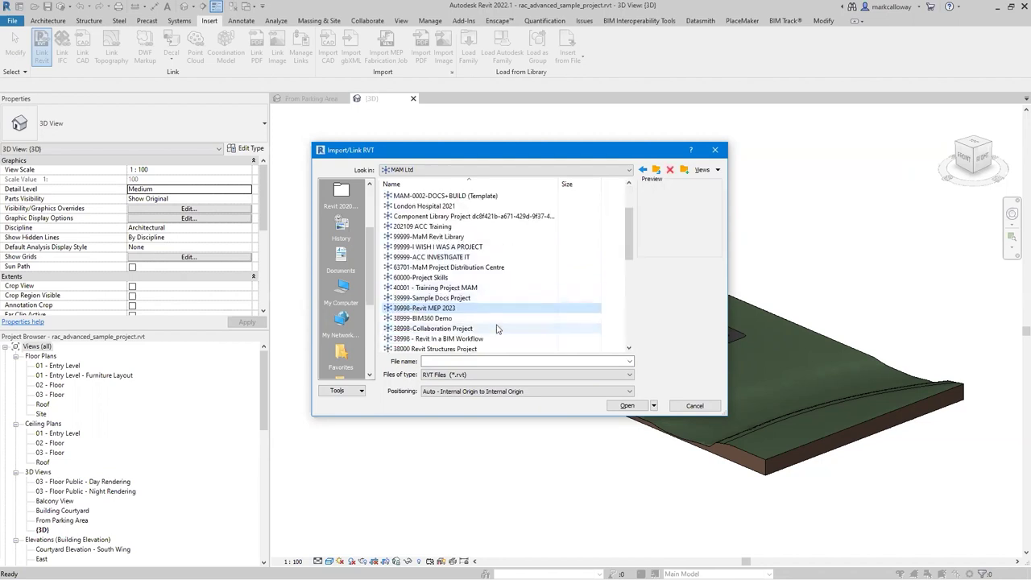
scroll(497, 328, "down", 1)
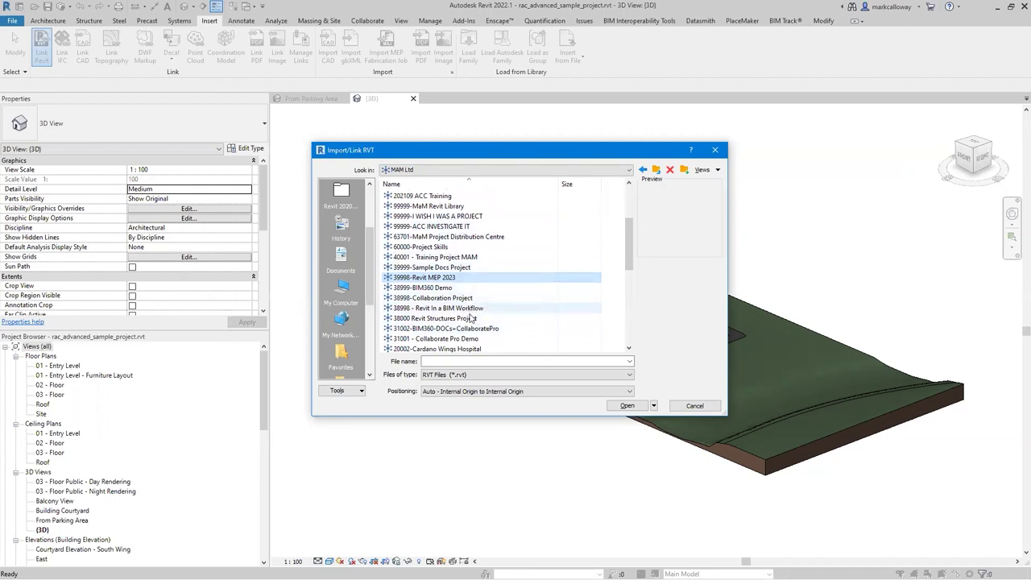
left_click(486, 299)
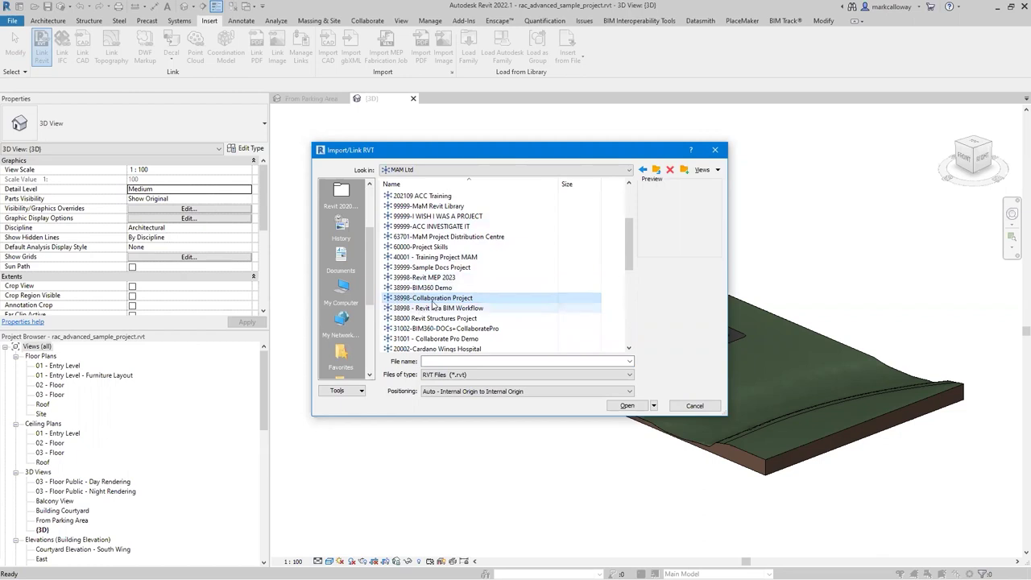
double_click(487, 298)
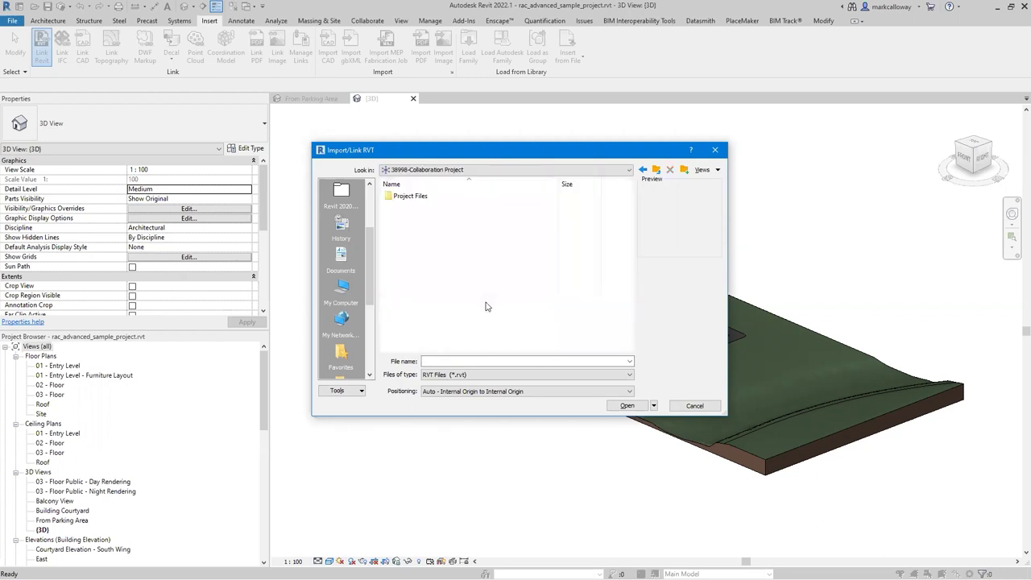
Browse through Project Files > 01.WIP > 01.Architecture > Consumed to the 02.Structure folder holding the structural model.
double_click(410, 197)
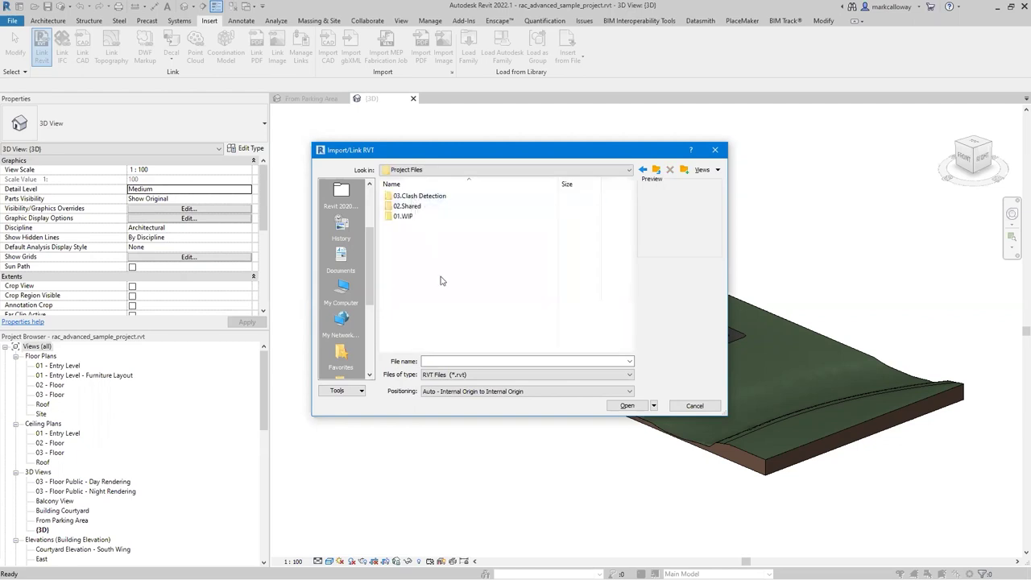
double_click(401, 216)
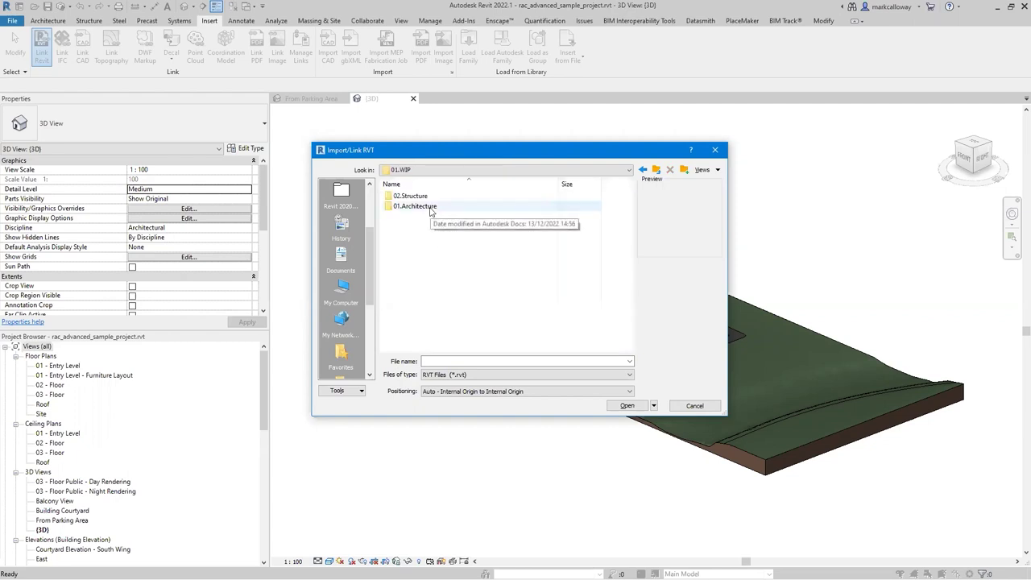
double_click(430, 211)
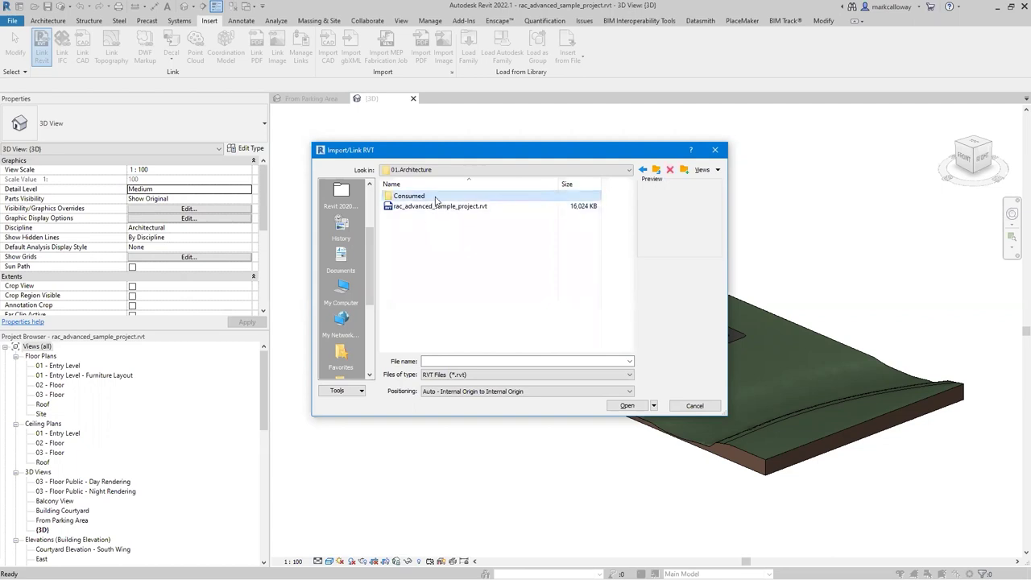
double_click(435, 196)
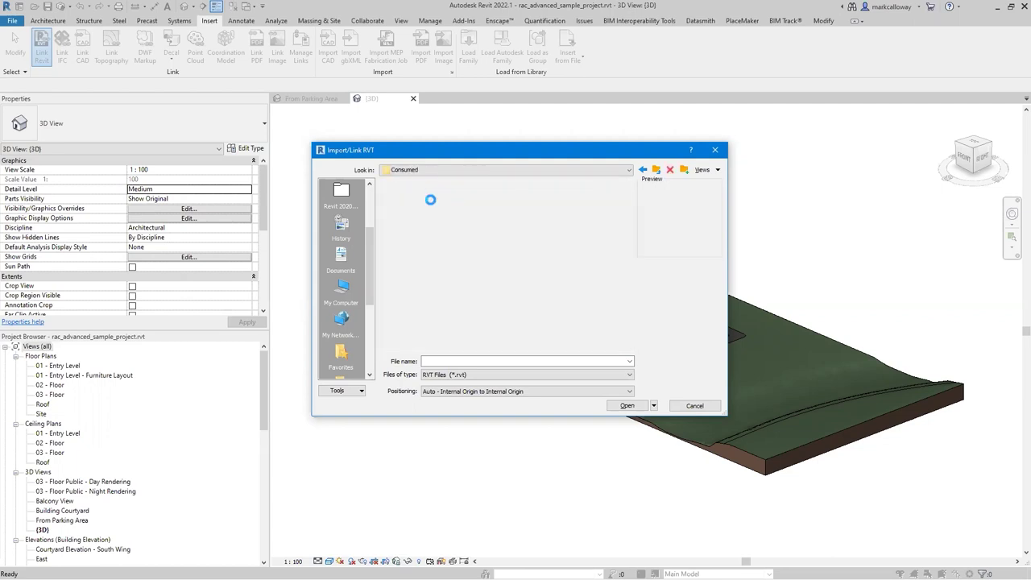
double_click(411, 196)
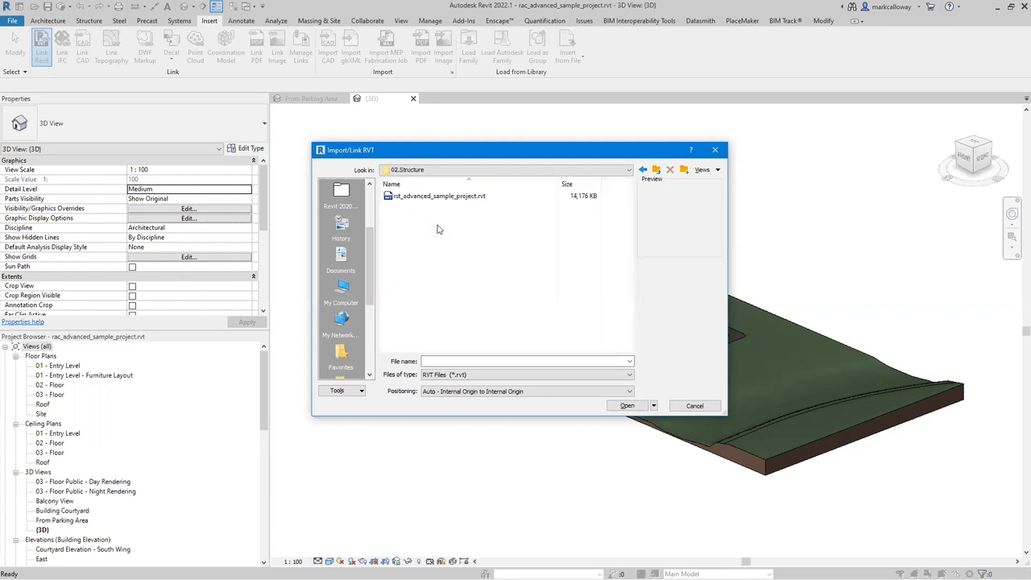
Link rst_advanced_sample_project.rvt with Auto - Internal Origin to Internal Origin positioning and dismiss the nested links notice.
left_click(442, 196)
left_click(501, 391)
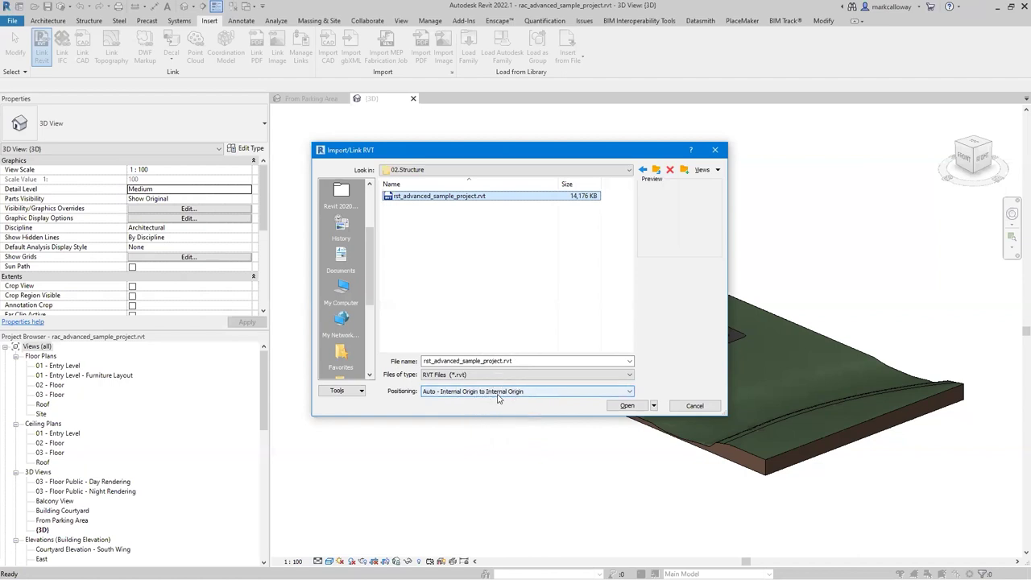
left_click(629, 407)
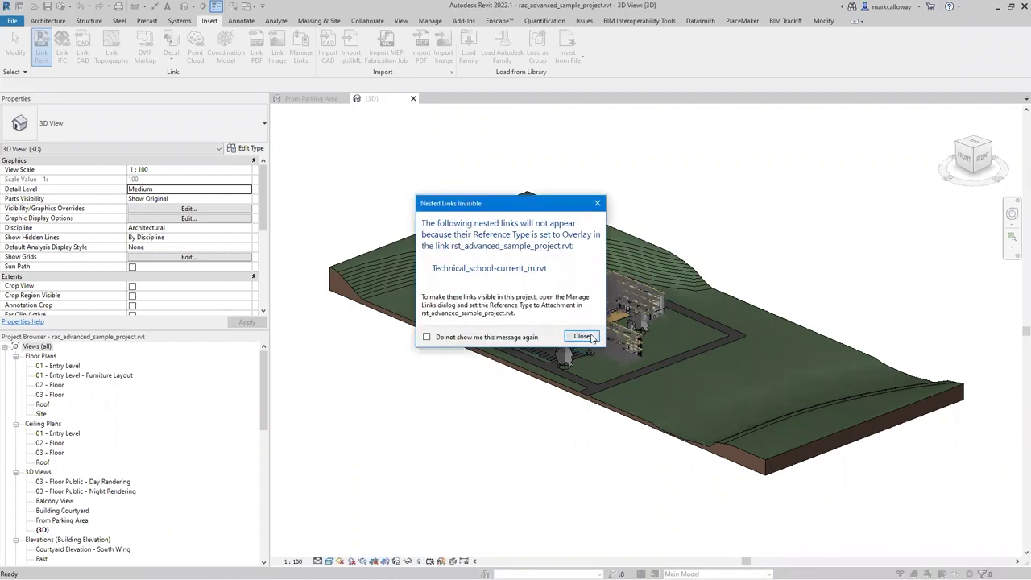
left_click(588, 336)
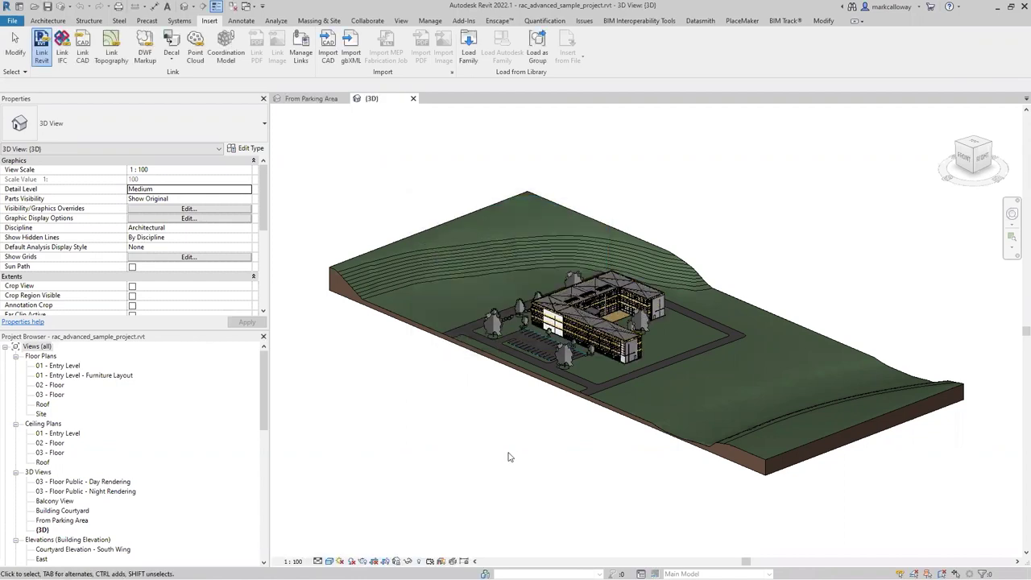
scroll(616, 367, "up", 3)
scroll(607, 398, "up", 2)
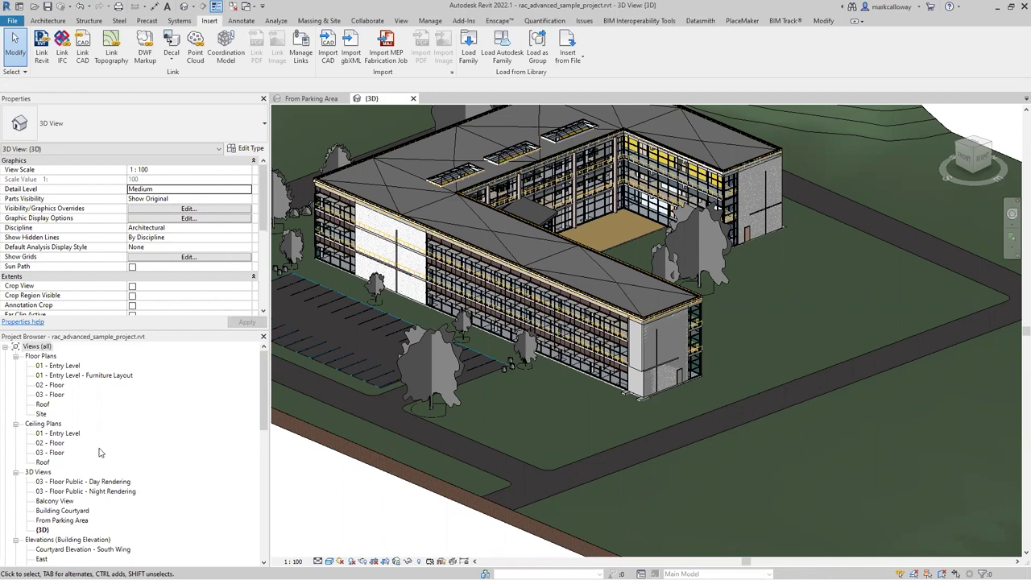
Open the South building elevation at the level heads beside grid 10.
scroll(99, 453, "down", 4)
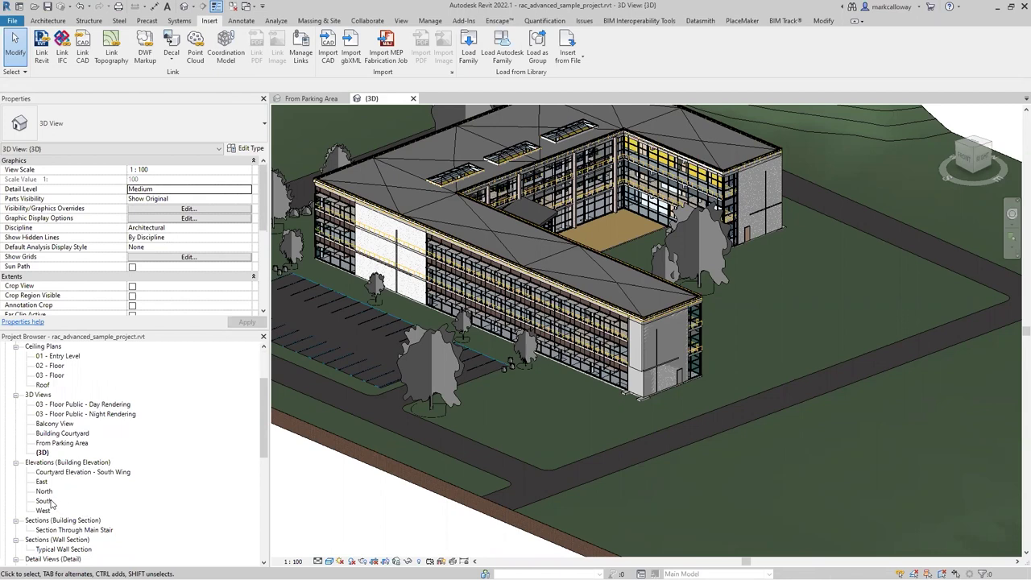
double_click(50, 503)
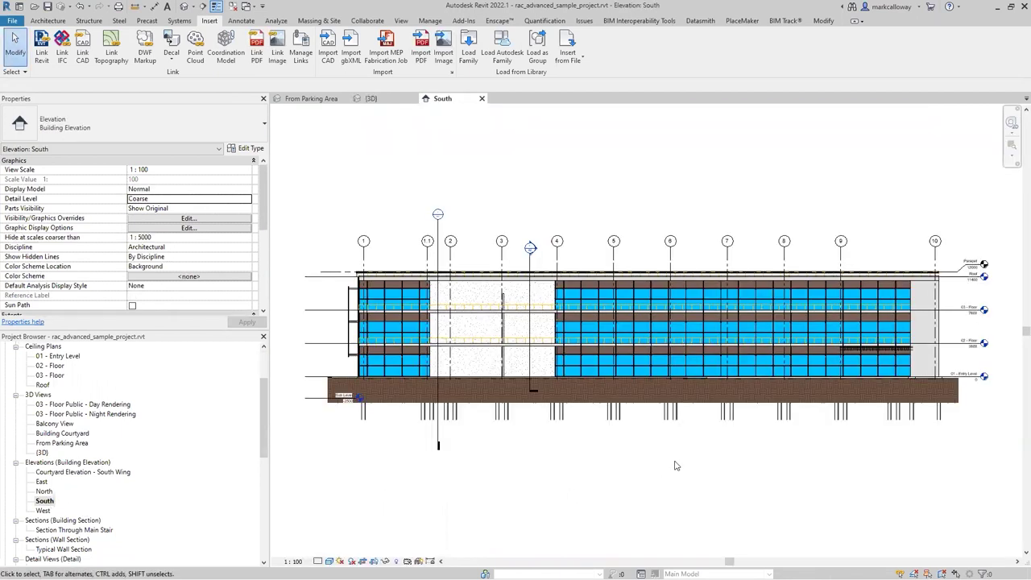
middle_click_drag(794, 464, 541, 460)
scroll(756, 314, "up", 3)
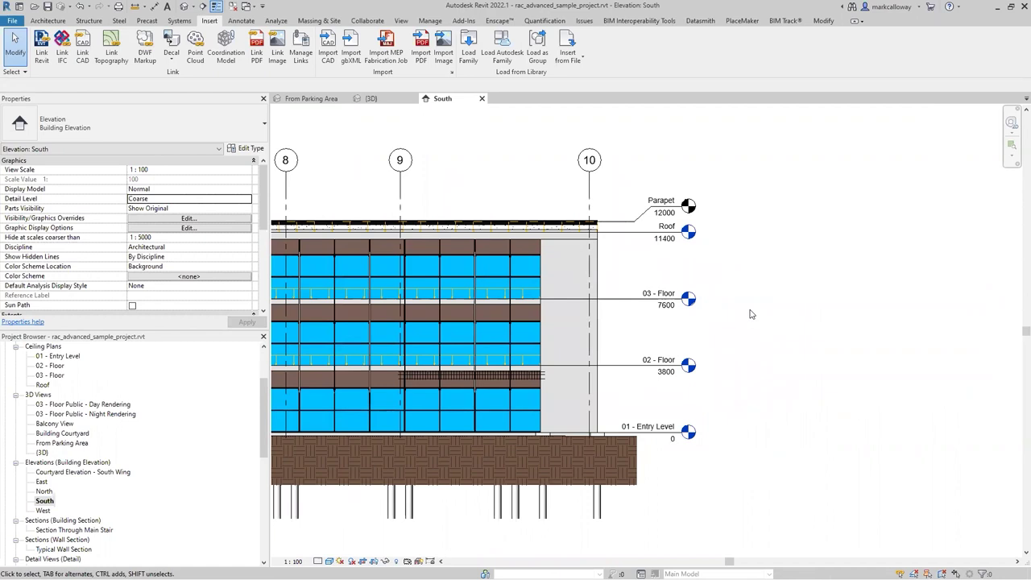
Extend the architectural levels outward from the 03 - Floor level end so their heads stand clear of the linked structural levels.
left_click(612, 299)
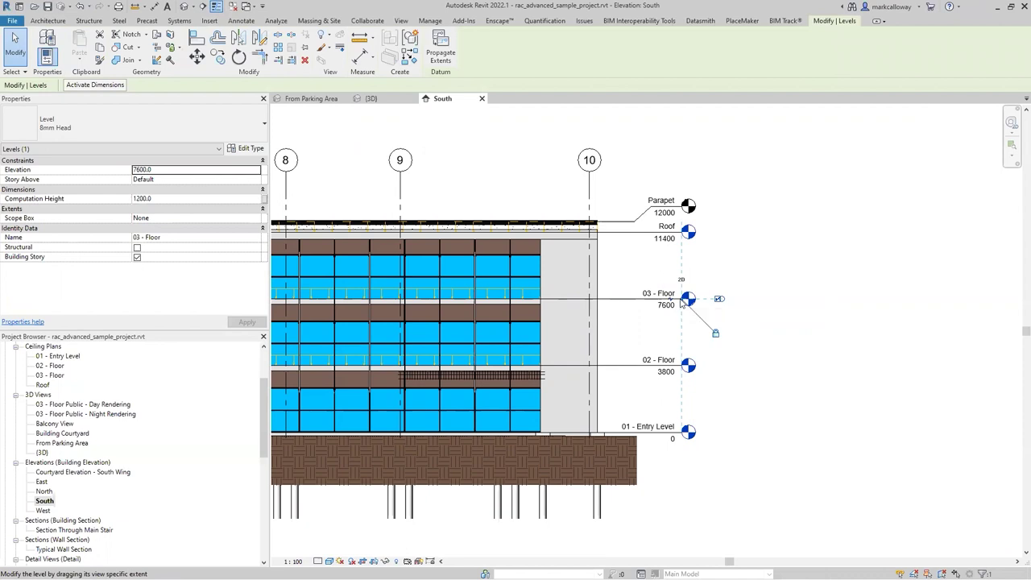
left_click_drag(682, 300, 815, 299)
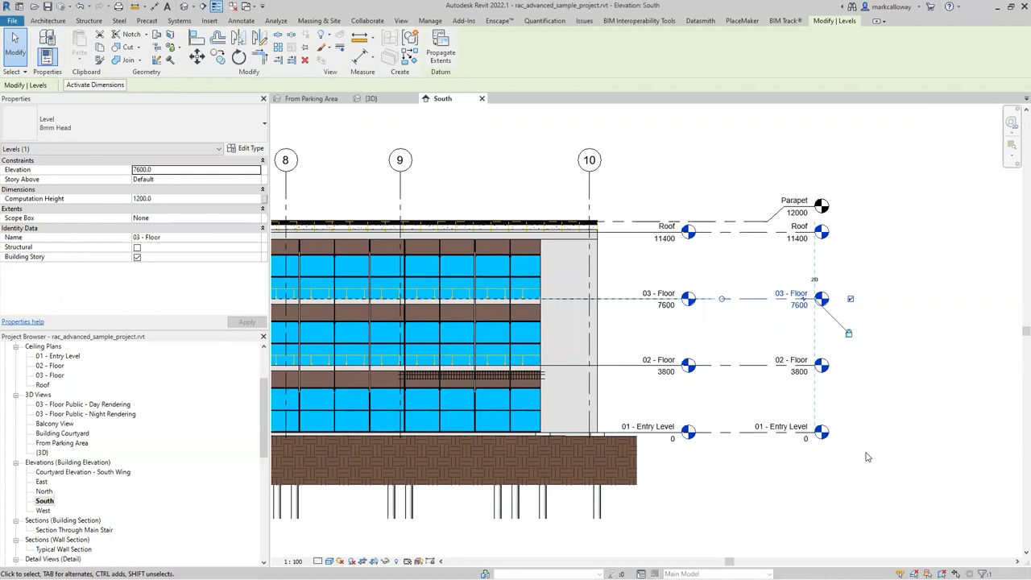
left_click(866, 457)
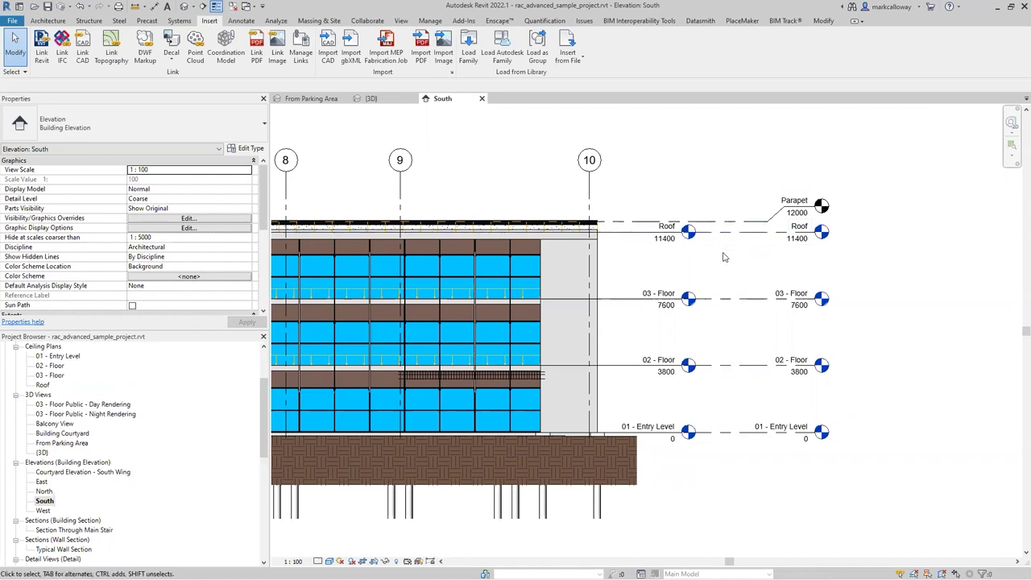
Start Copy/Monitor for a link and select the linked structural model as its source.
left_click(370, 22)
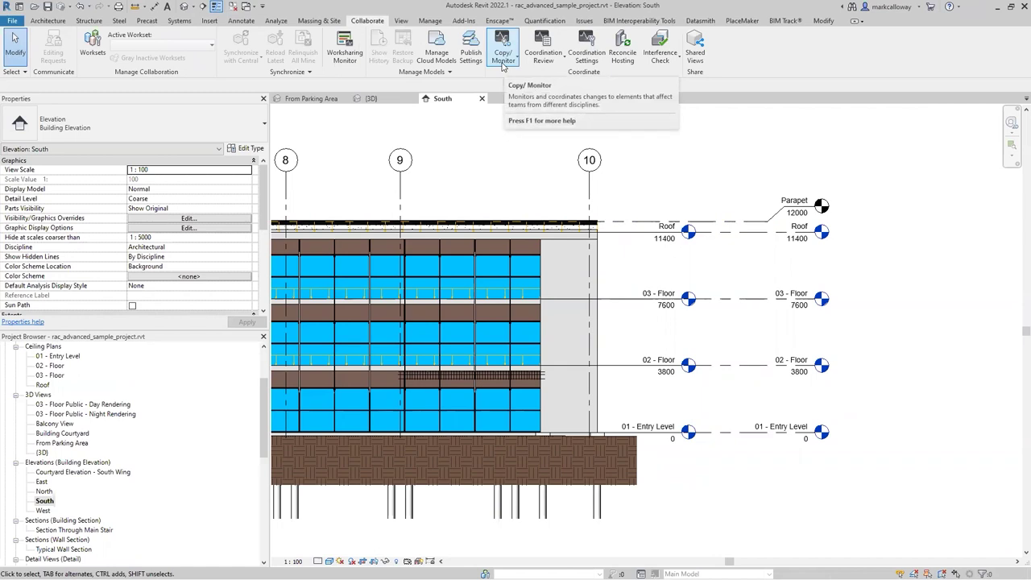
left_click(503, 57)
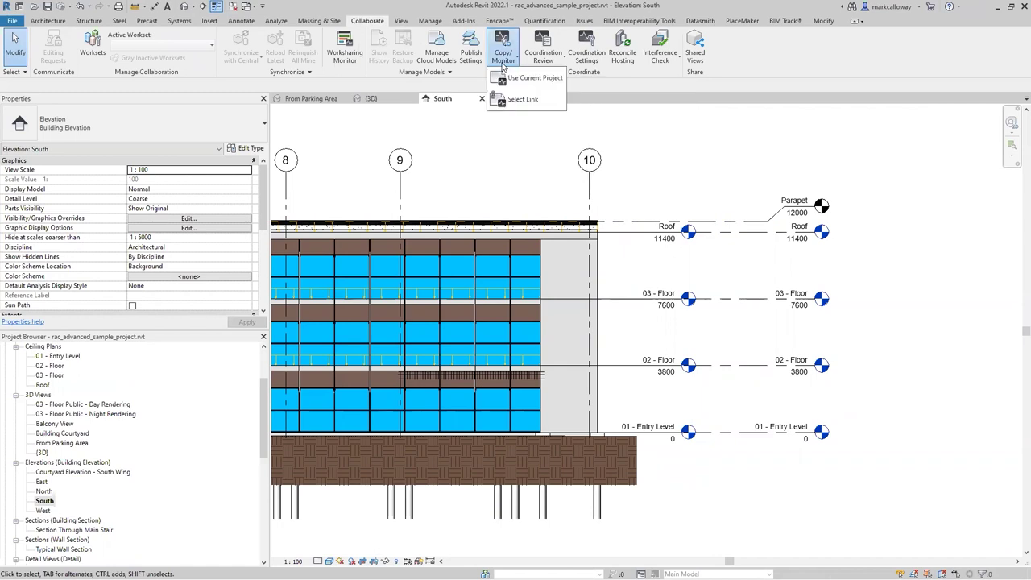
left_click(523, 99)
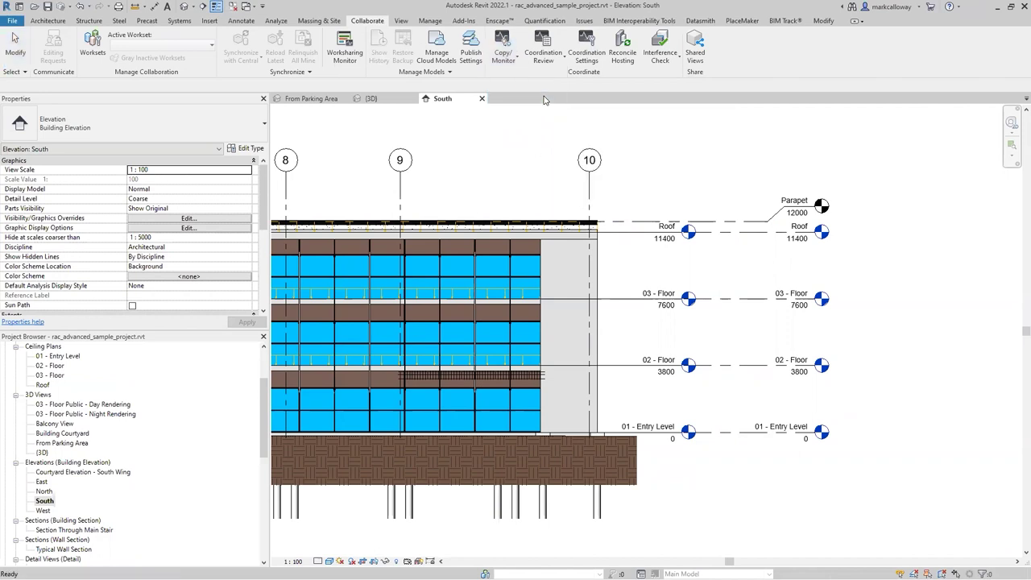
left_click(635, 233)
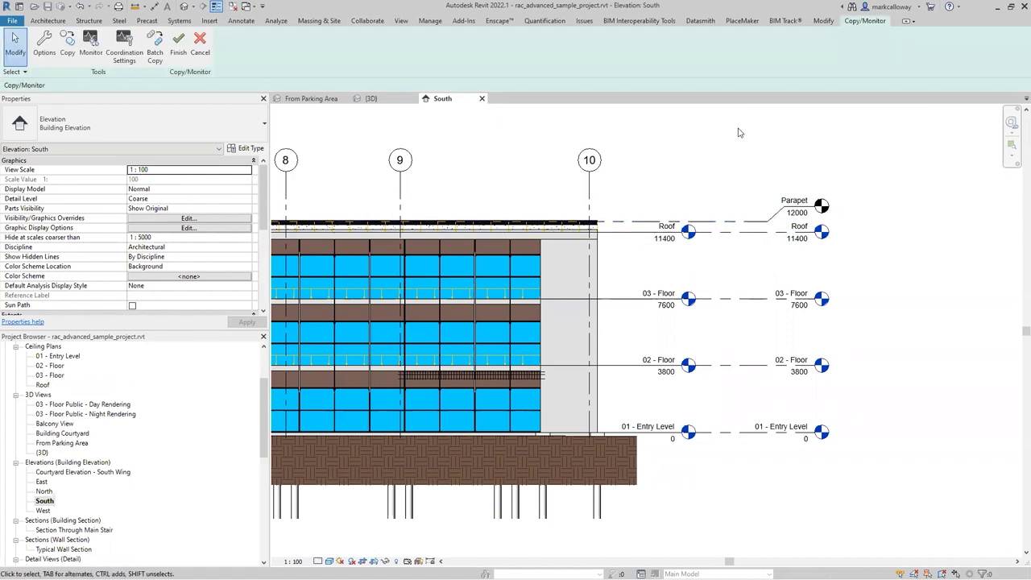
left_click(868, 24)
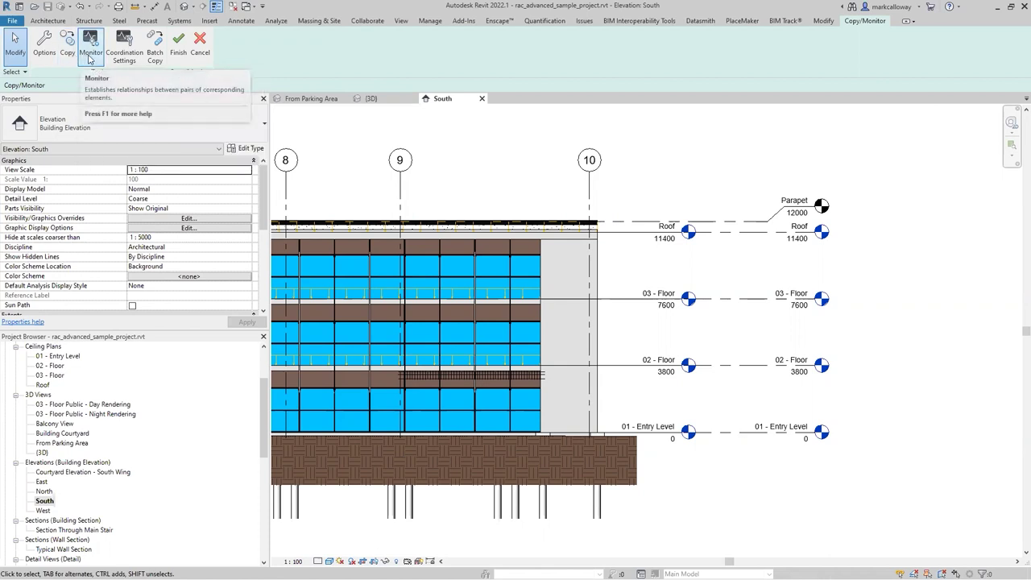
Monitor the architectural 01 - Entry Level against the matching level in the linked structural model.
left_click(90, 55)
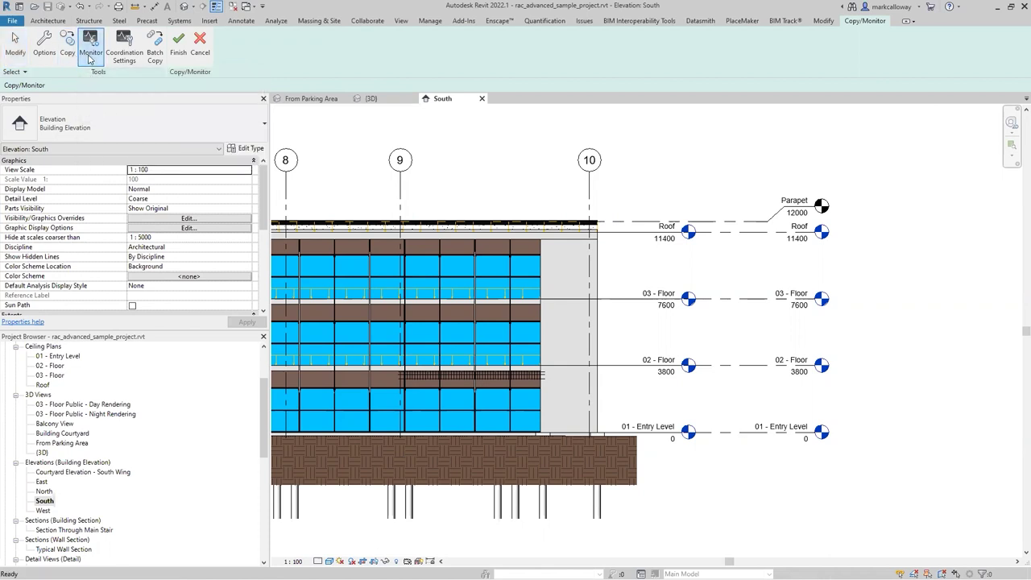
left_click(747, 436)
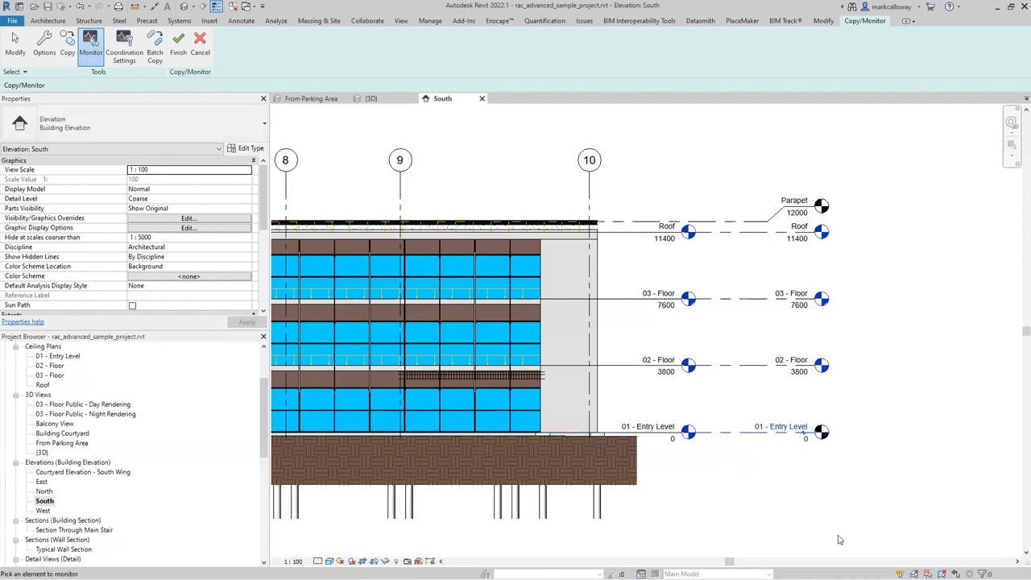
middle_click_drag(779, 516, 859, 480)
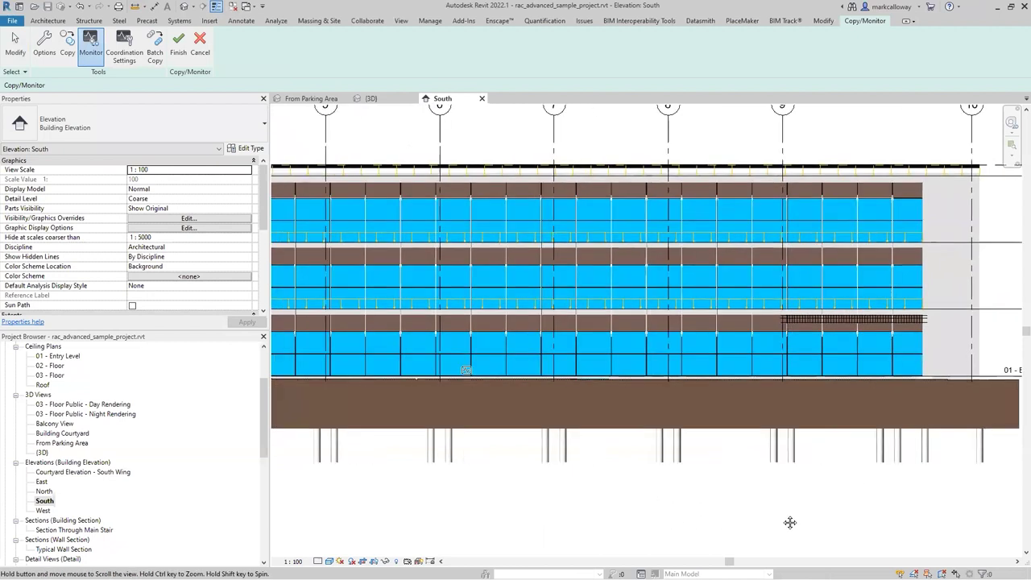
middle_click_drag(789, 522, 934, 527)
scroll(612, 385, "up", 1)
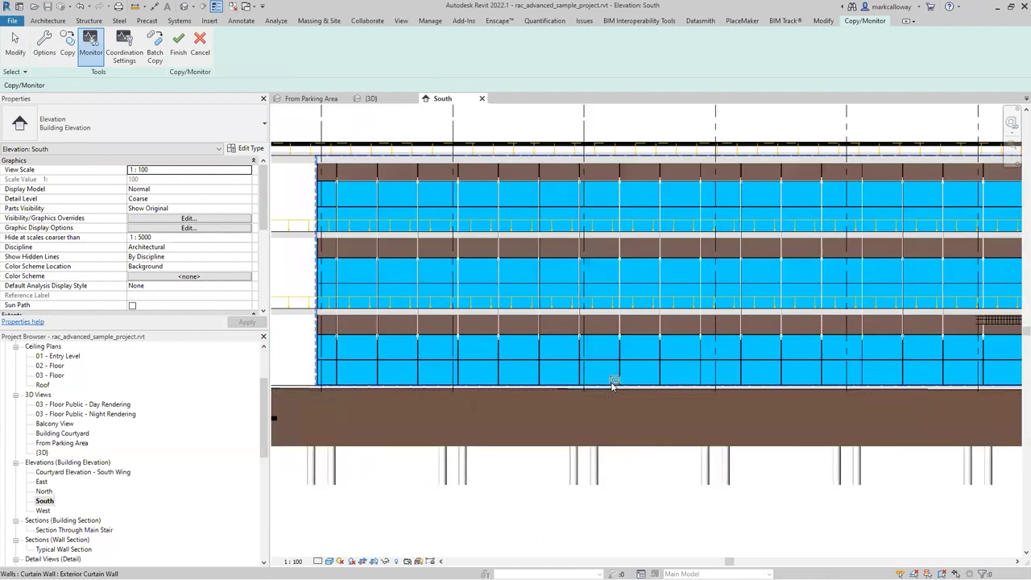
scroll(612, 385, "up", 5)
left_click(612, 385)
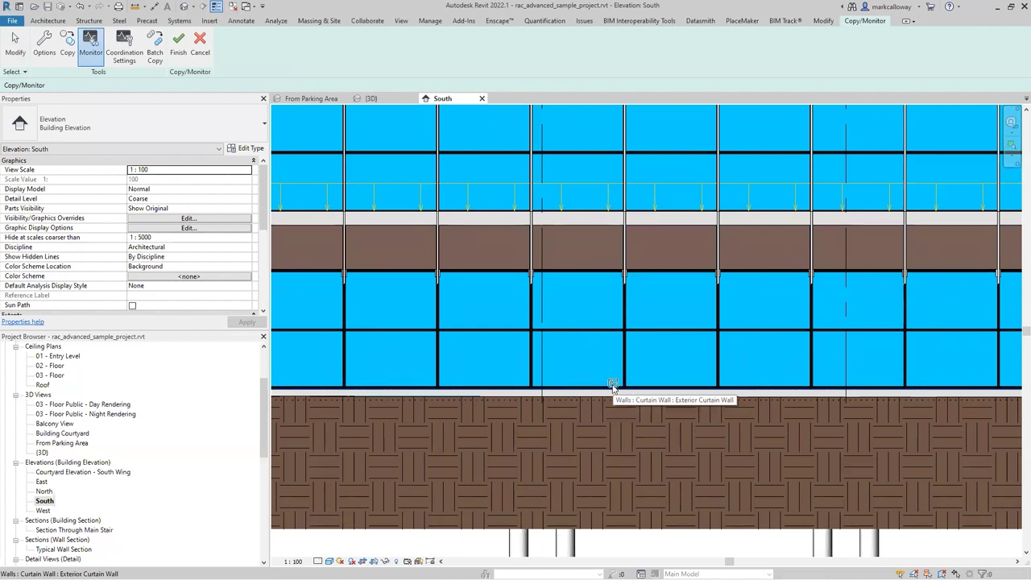
Monitor the 02 - Floor, 03 - Floor and Roof levels against their linked structural counterparts and finish Copy/Monitor.
scroll(612, 385, "down", 4)
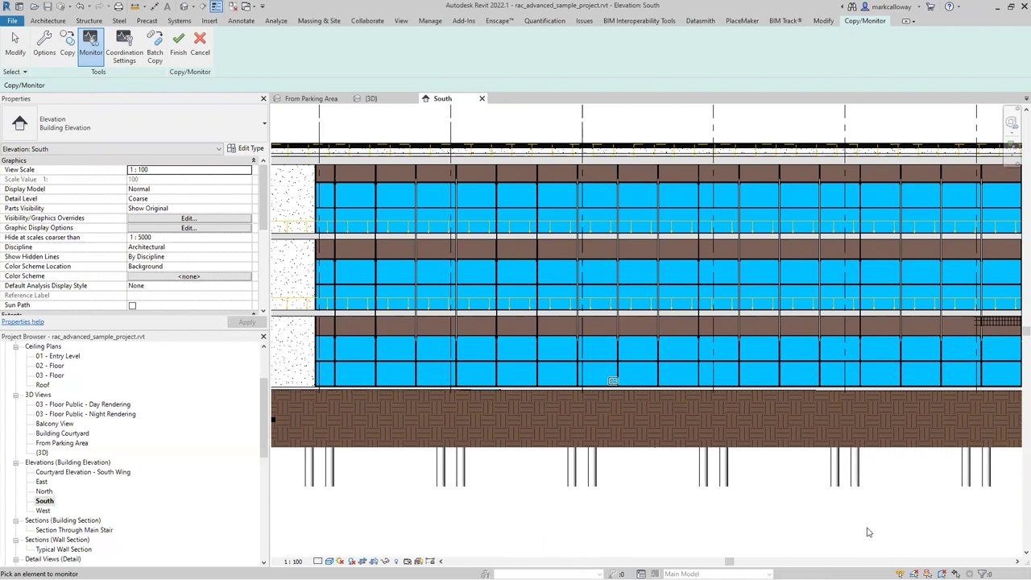
middle_click_drag(881, 495, 406, 473)
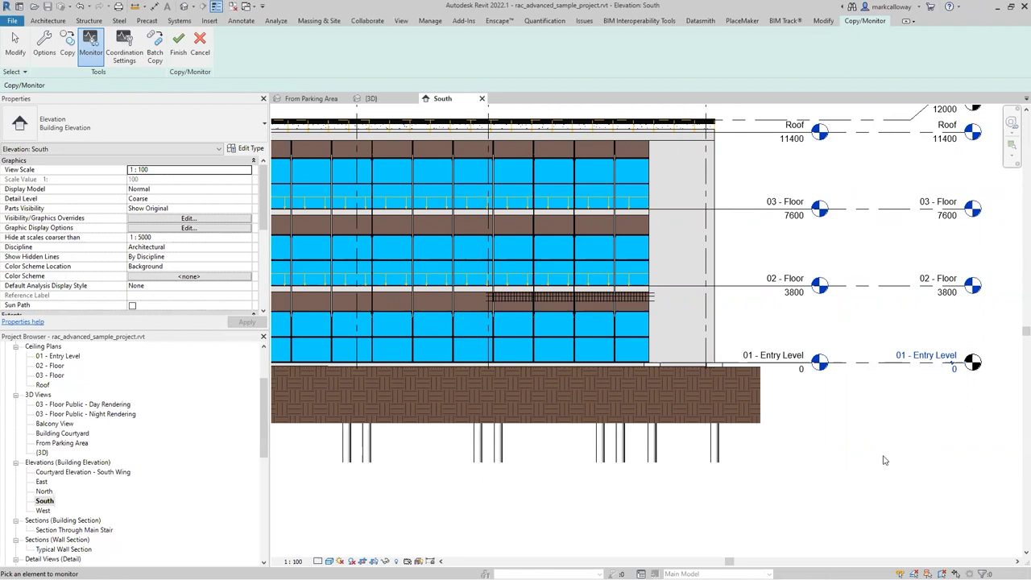
middle_click_drag(882, 456, 774, 472)
left_click(794, 303)
left_click(655, 311)
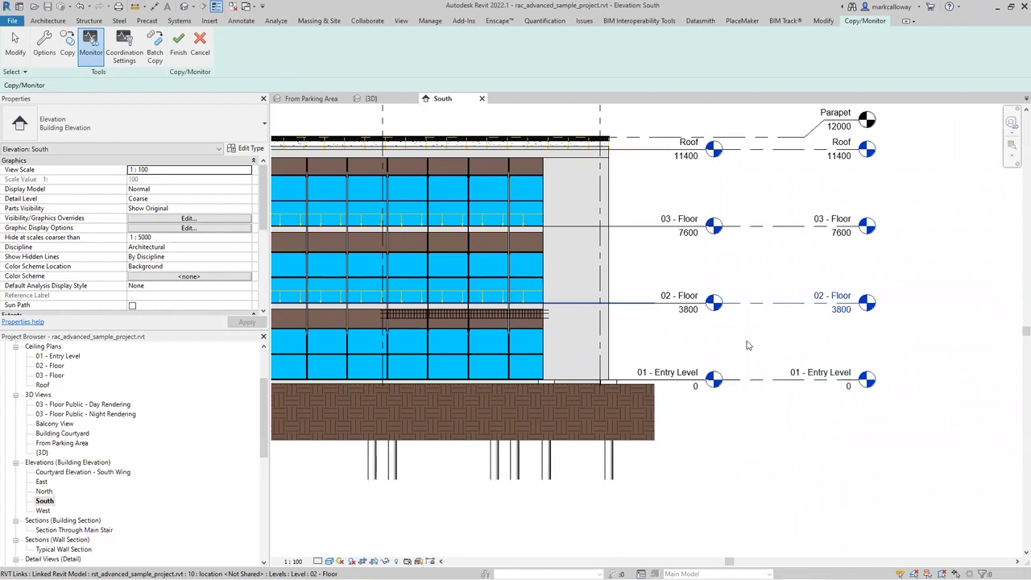
left_click(794, 227)
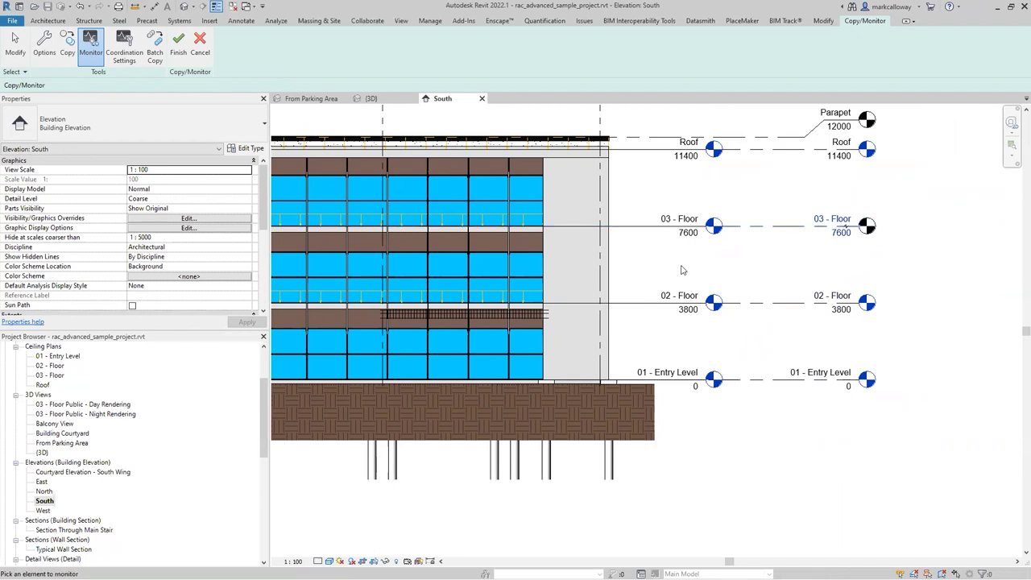
left_click(645, 152)
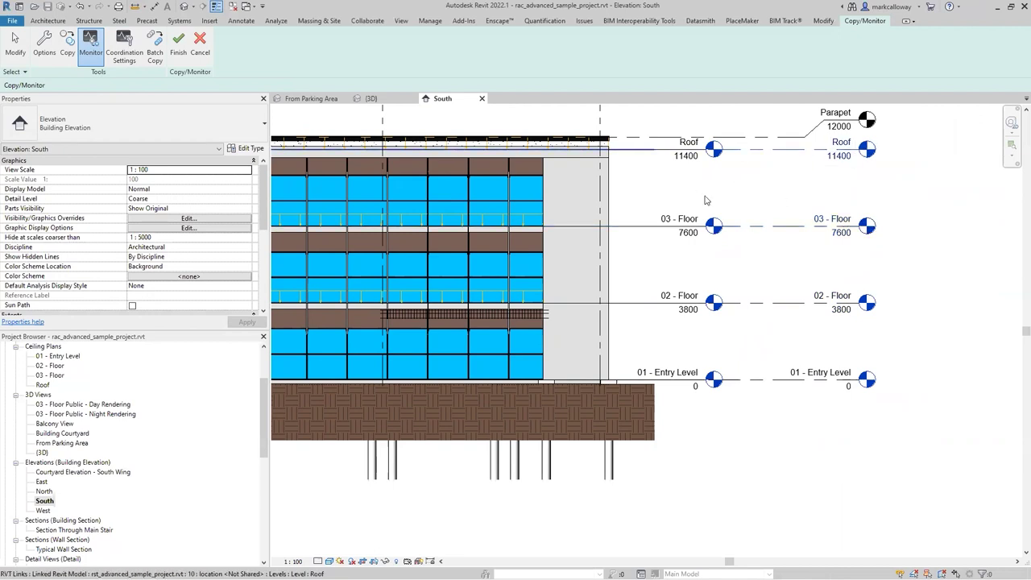
left_click(797, 141)
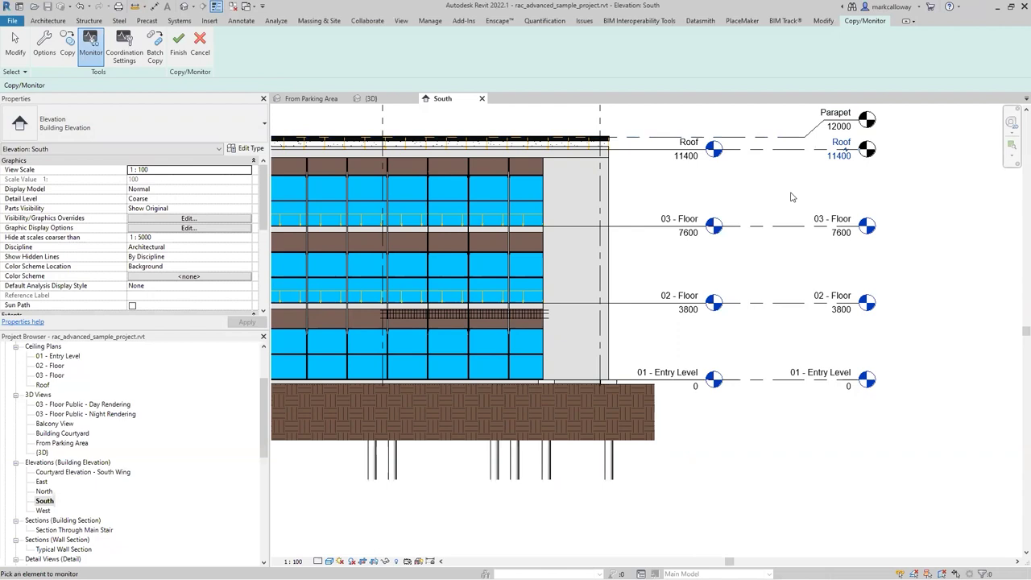
left_click(178, 48)
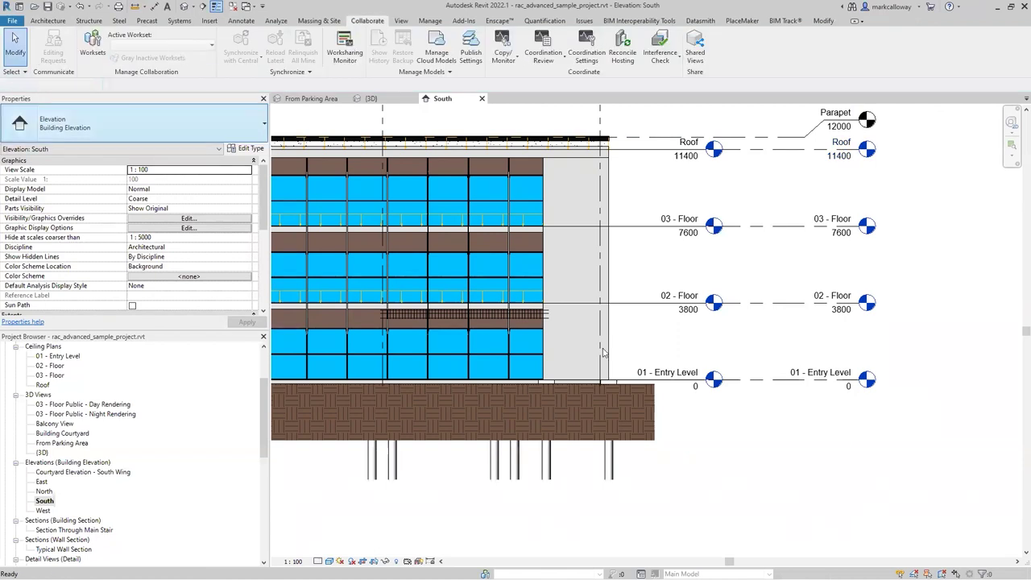
Select the architectural 01 - Entry Level and inspect the monitoring marker along its line.
left_click(793, 386)
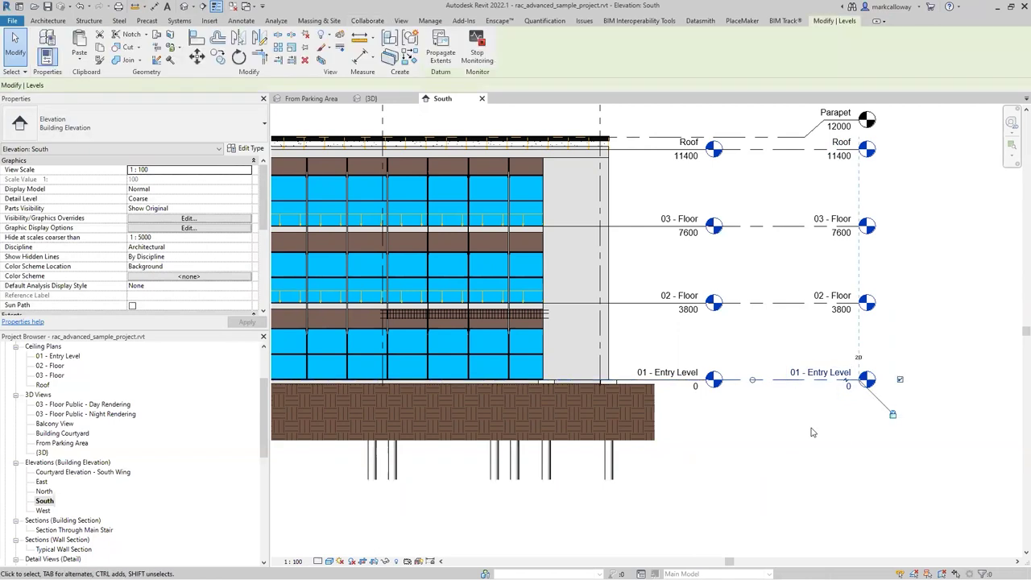
middle_click_drag(514, 526, 882, 447)
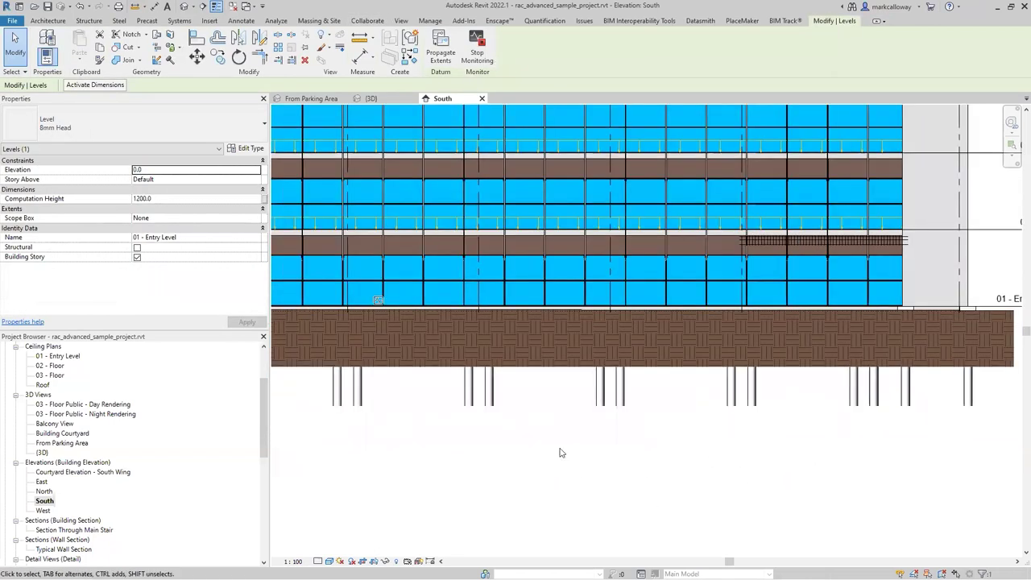
left_click(592, 313)
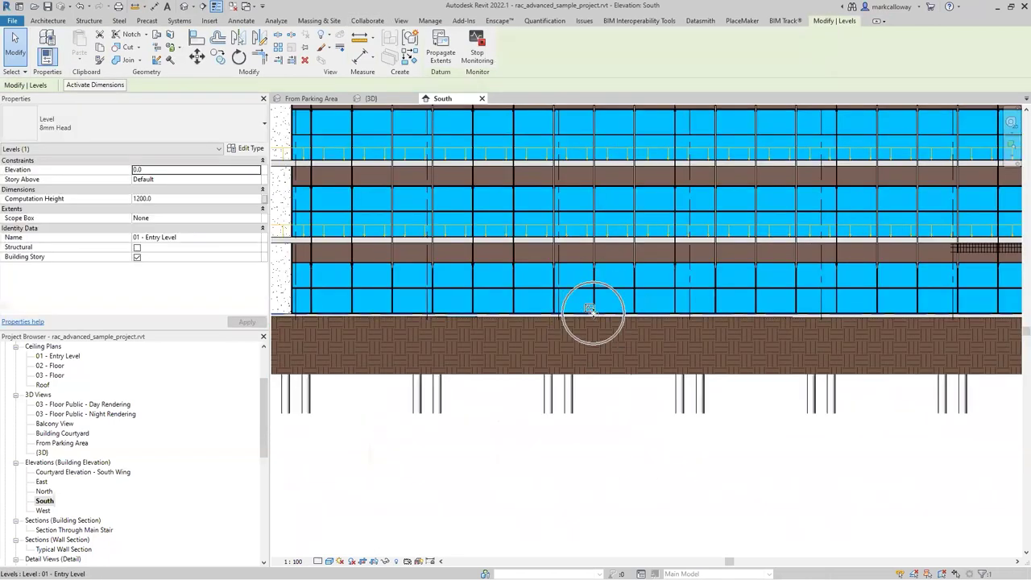
middle_click_drag(956, 490, 498, 468)
key("Escape")
left_click(765, 417)
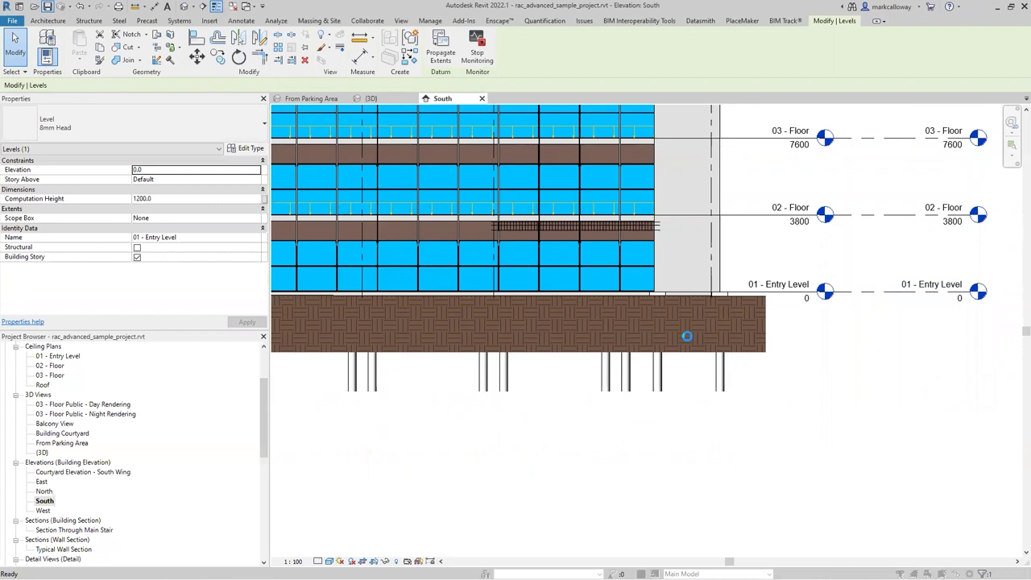
Save the architectural model to the cloud and open the rst_advanced_sample_project cloud model from the recent files.
key("ctrl+s")
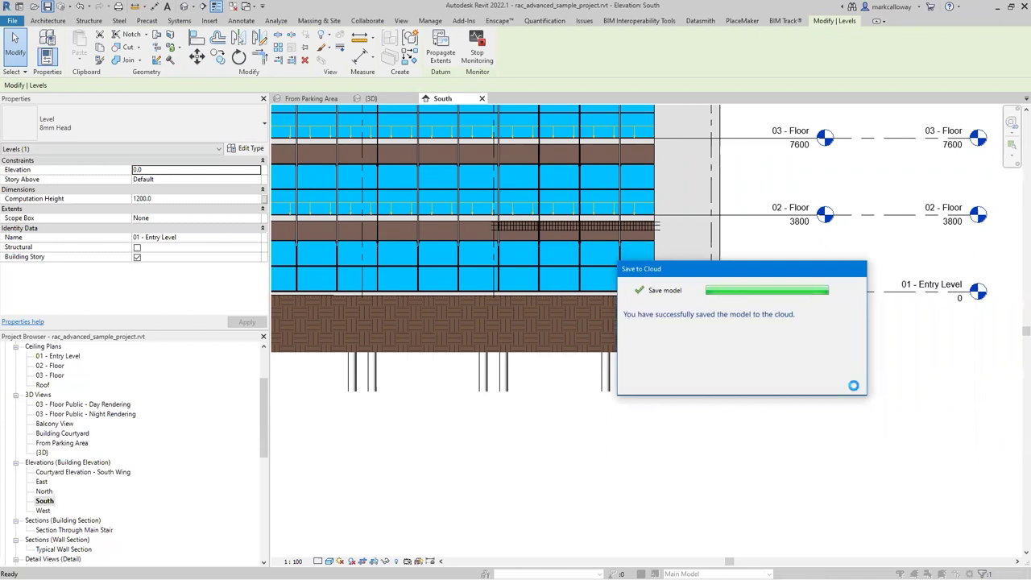
left_click(855, 391)
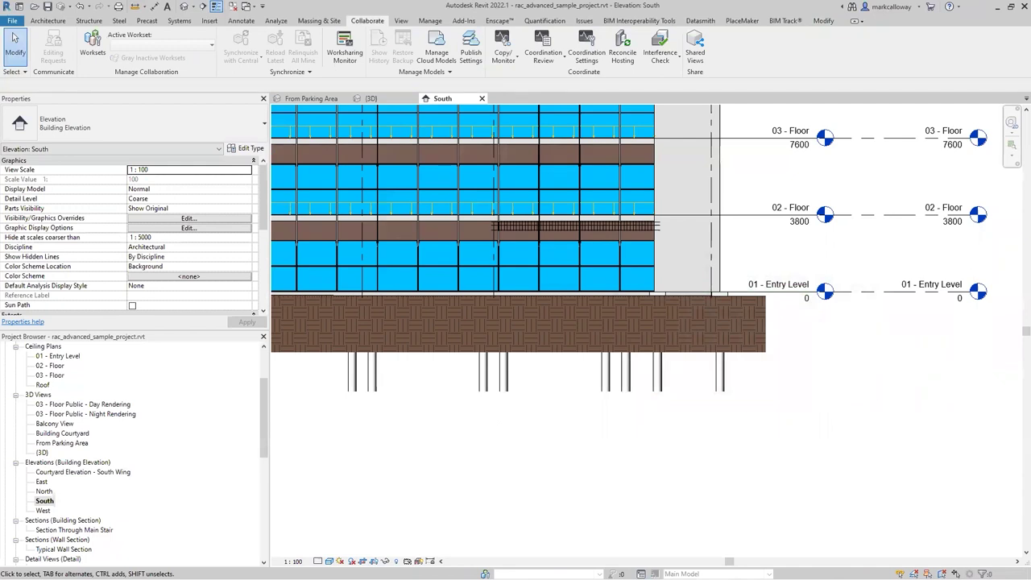
left_click(13, 22)
key("Escape")
key("ctrl+d")
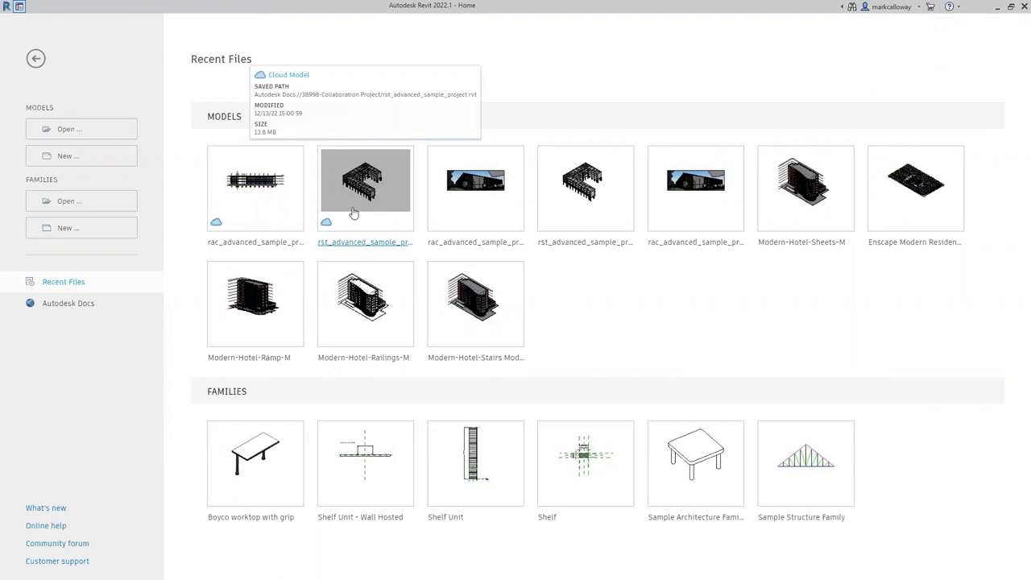
left_click(352, 212)
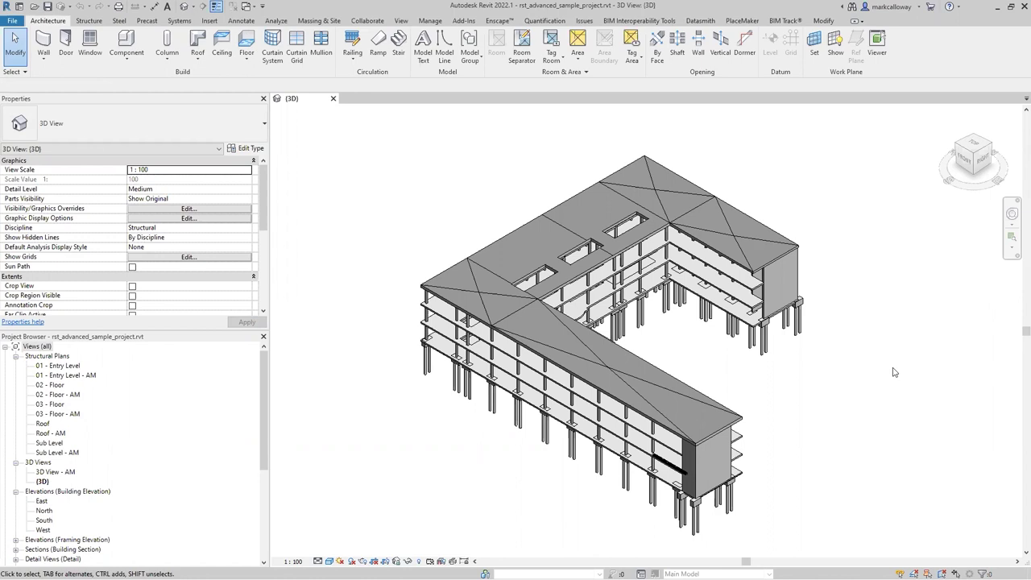
Open the South elevation of the structural model and set the Roof level's elevation to 11500.
left_click(42, 521)
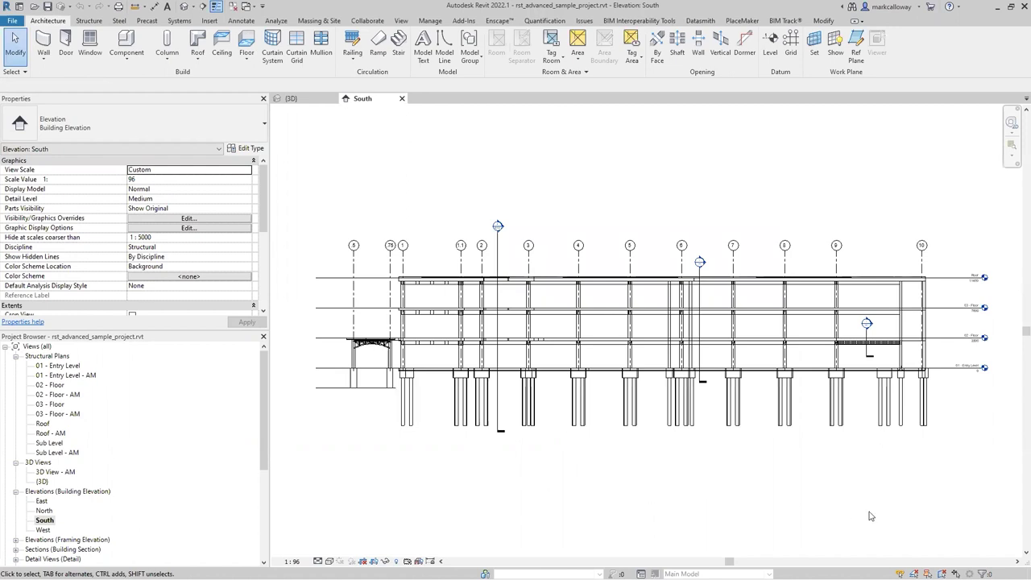
middle_click_drag(973, 447, 854, 459)
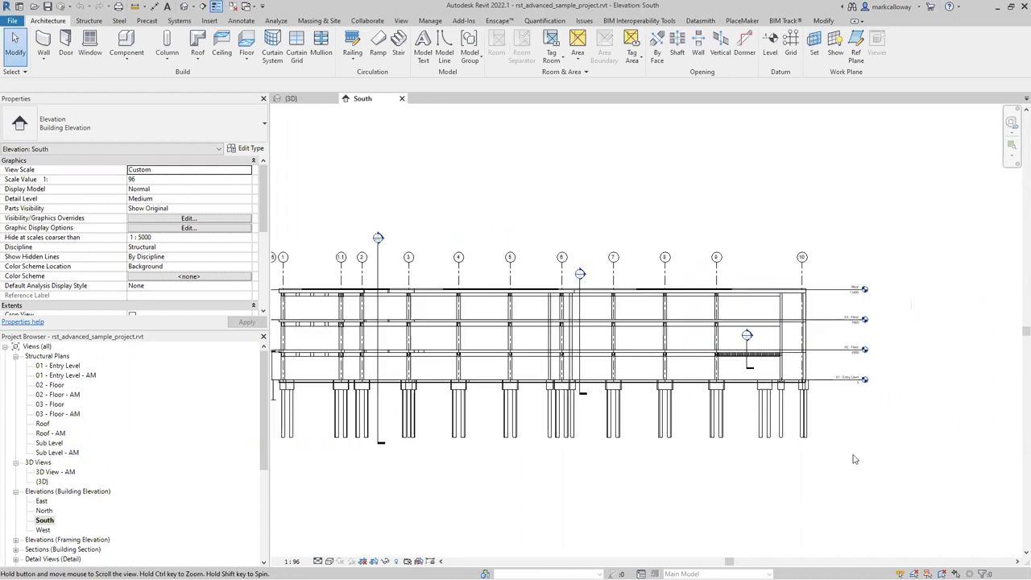
scroll(890, 284, "up", 5)
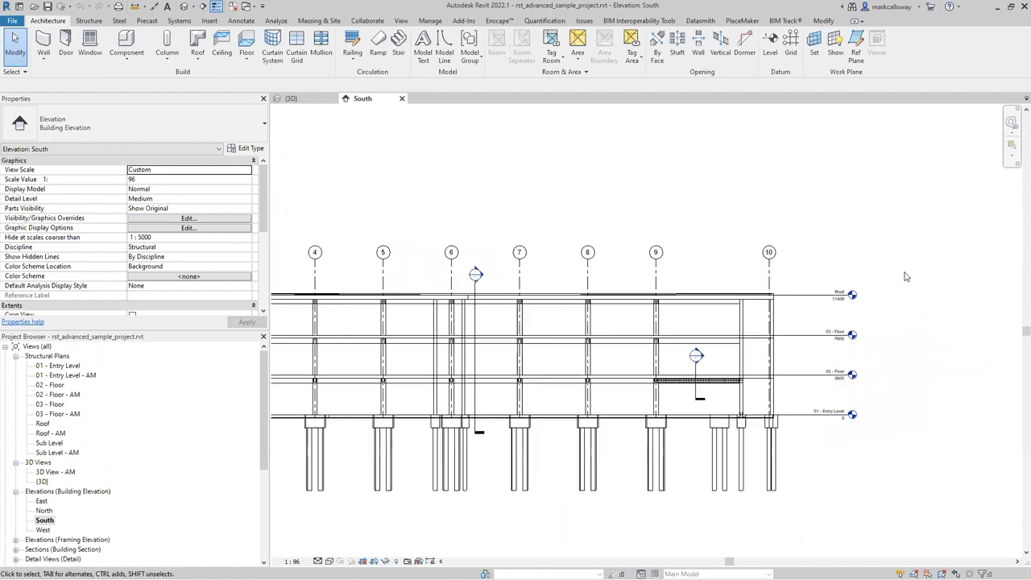
scroll(852, 308, "up", 2)
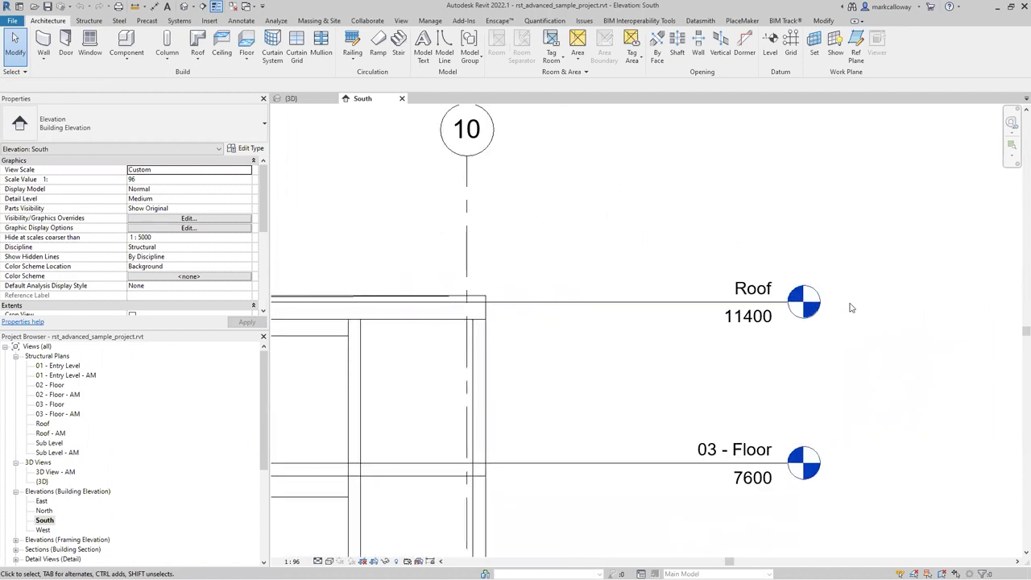
left_click(640, 303)
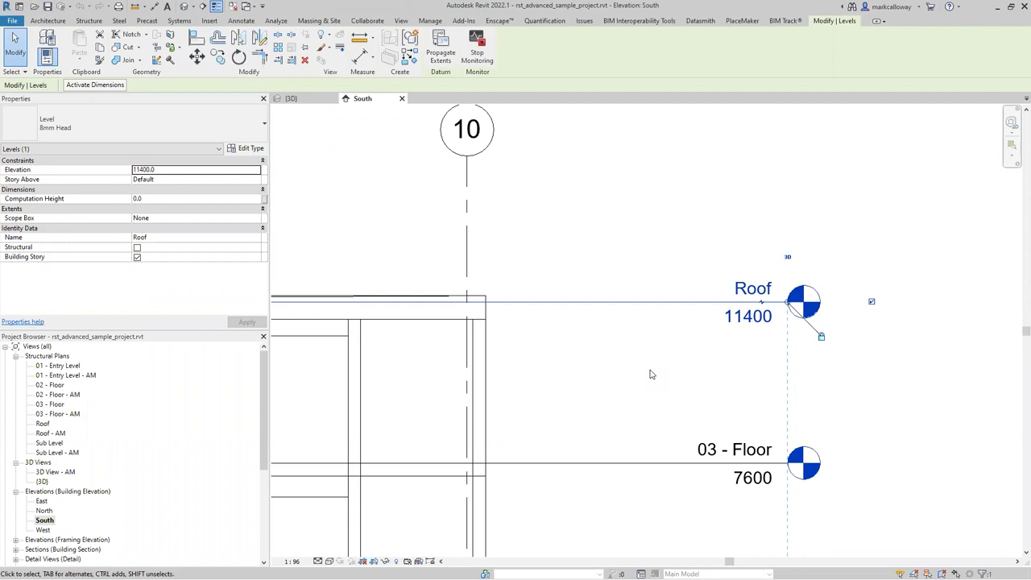
left_click(191, 169)
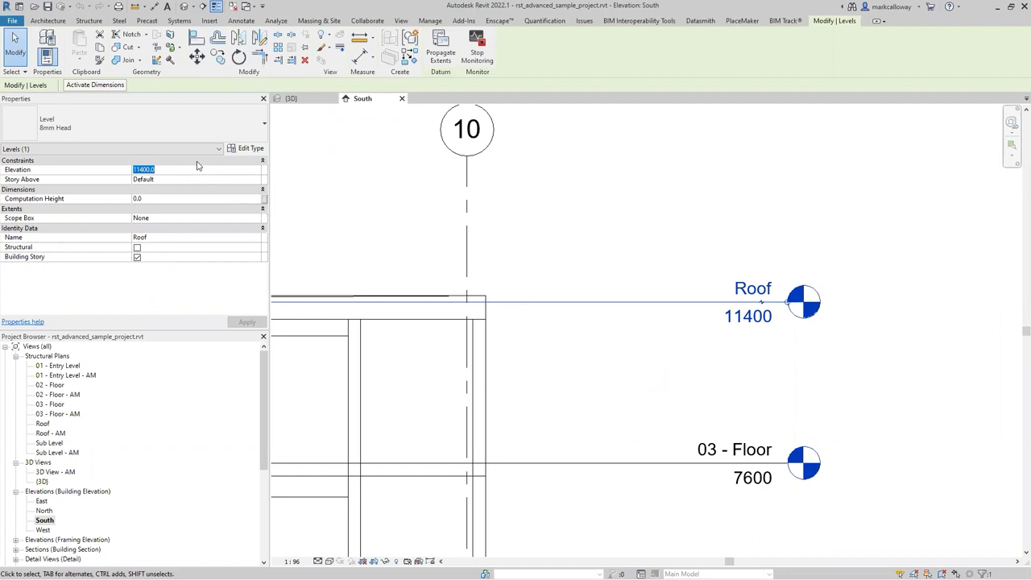
type("11500")
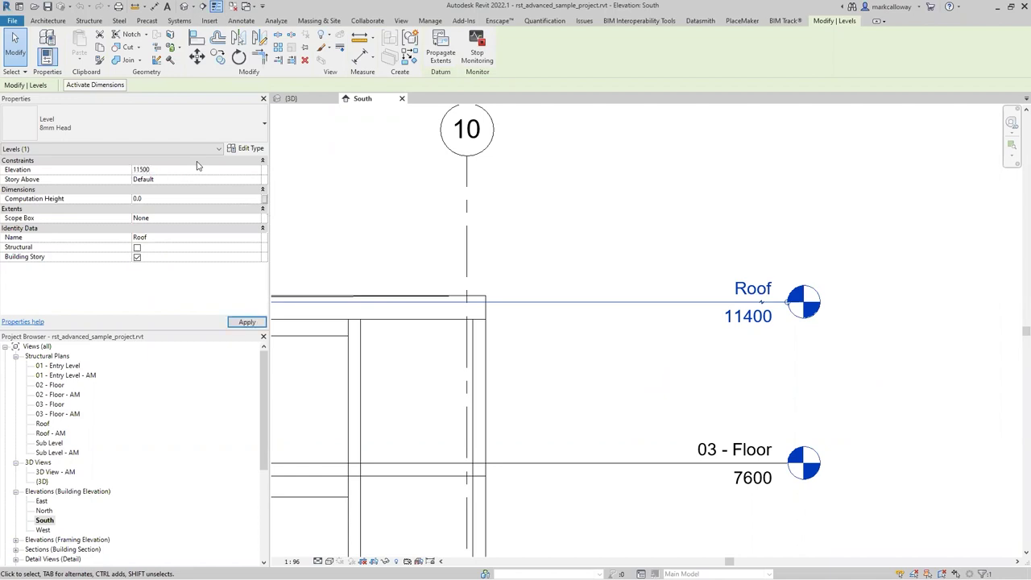
key("Return")
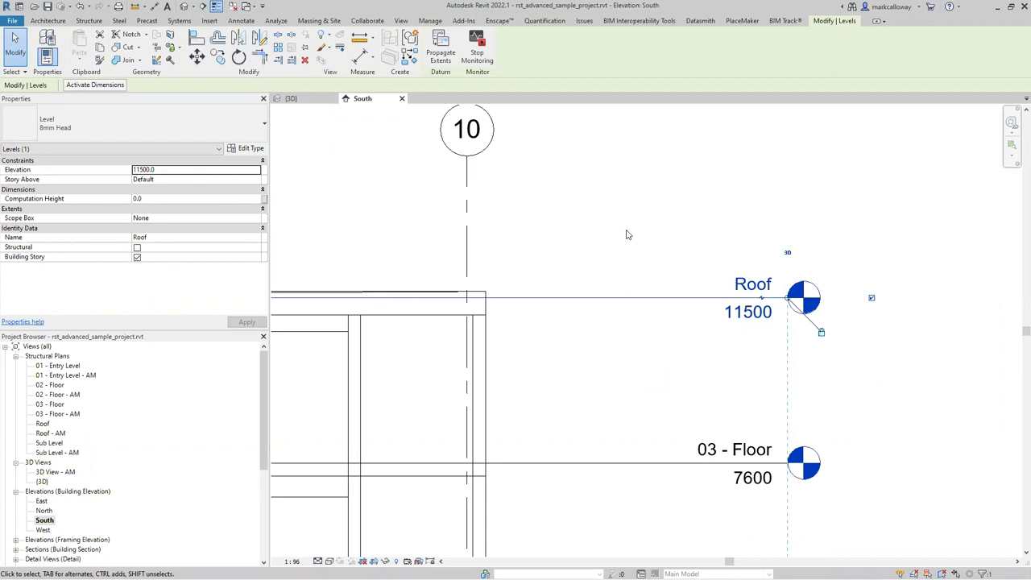
key("Escape")
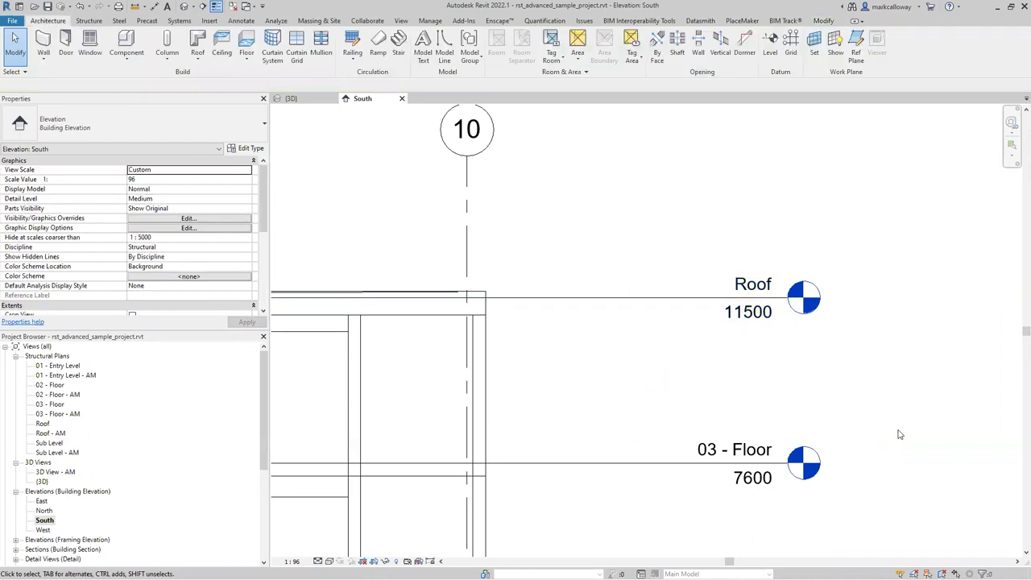
Rename the 01 - Entry Level to 01 - Ground Floor, including its corresponding views, and check the renamed structural plan.
middle_click_drag(898, 395, 859, 239)
middle_click_drag(896, 503, 892, 315)
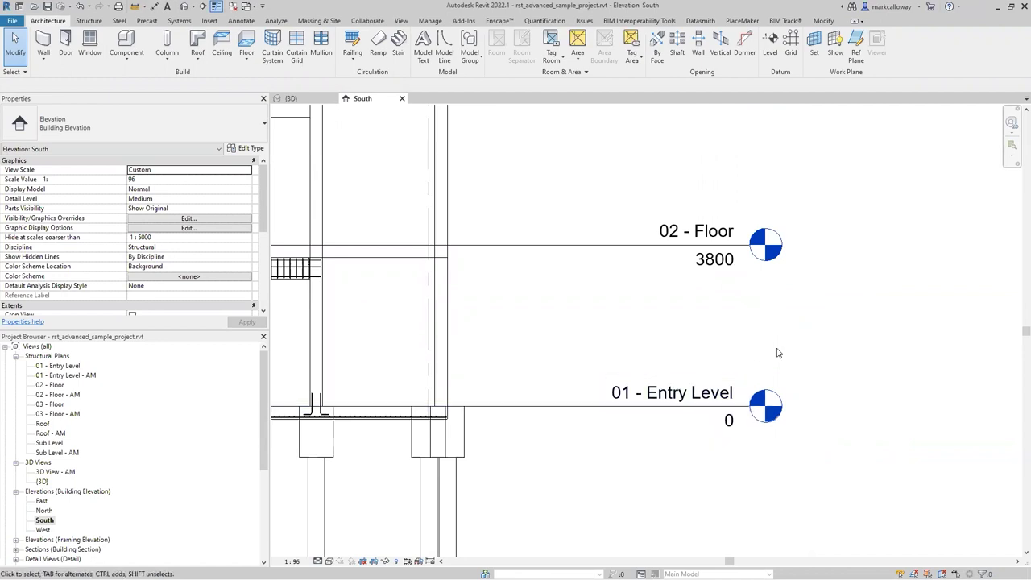
scroll(823, 340, "down", 1)
middle_click_drag(843, 303, 849, 331)
scroll(750, 405, "up", 3)
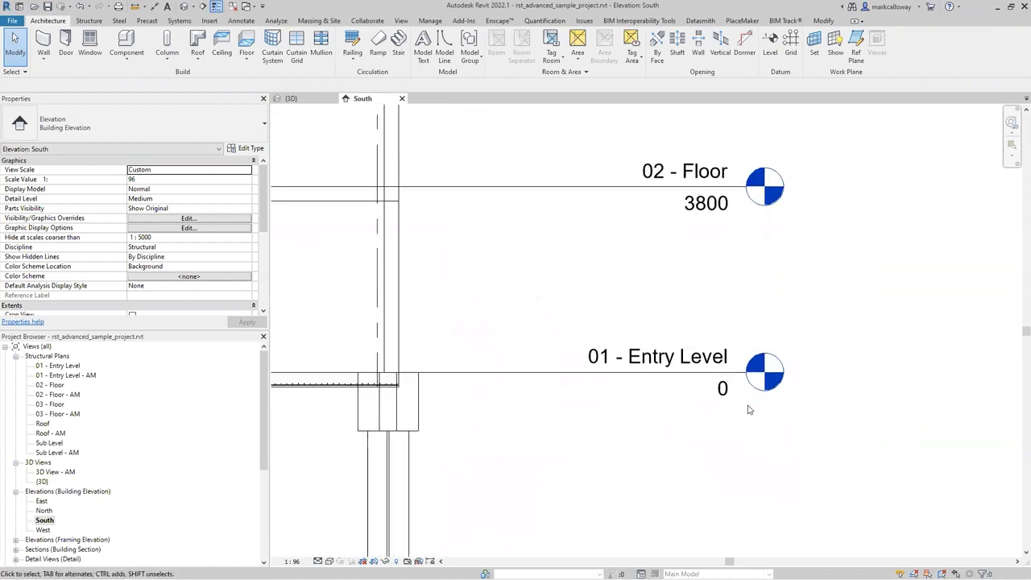
left_click(685, 357)
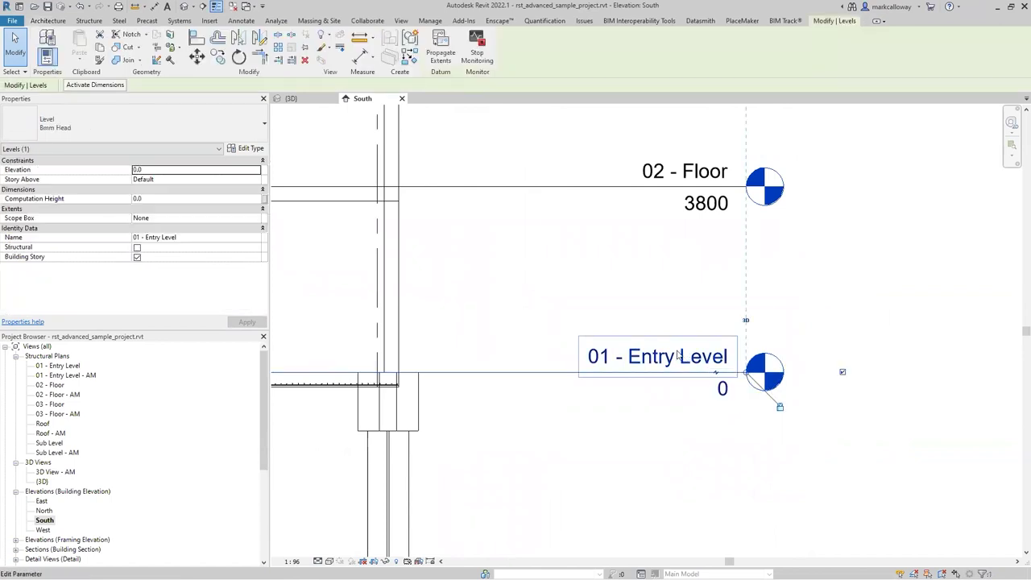
left_click(679, 357)
left_click_drag(681, 360, 733, 361)
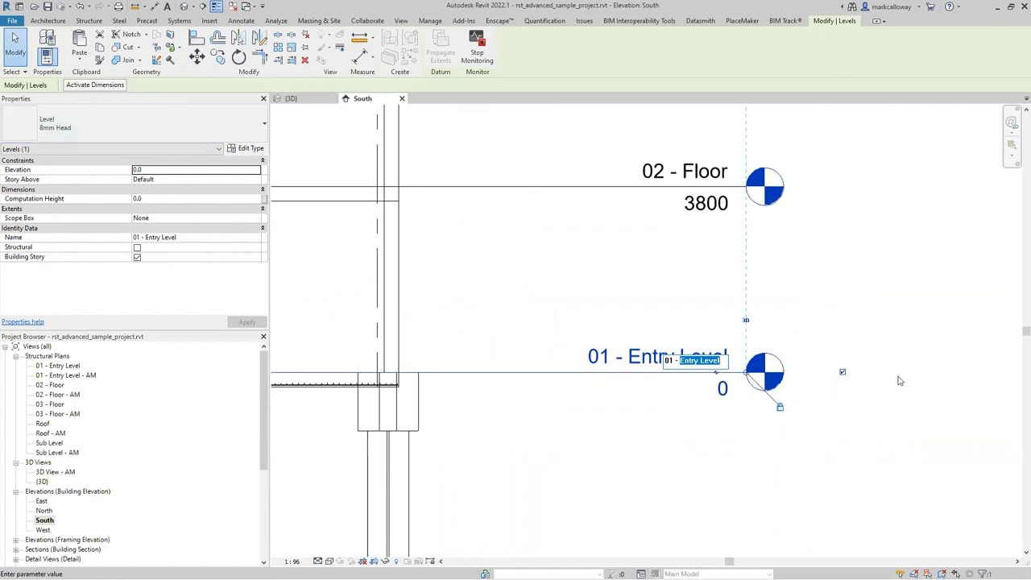
type("Ground Floor")
key("Return")
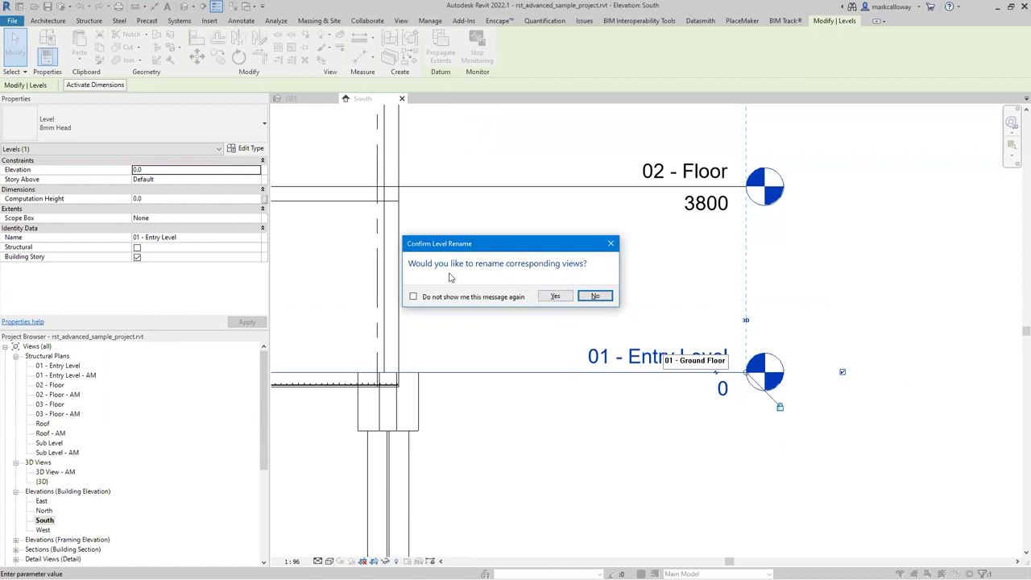
left_click(556, 297)
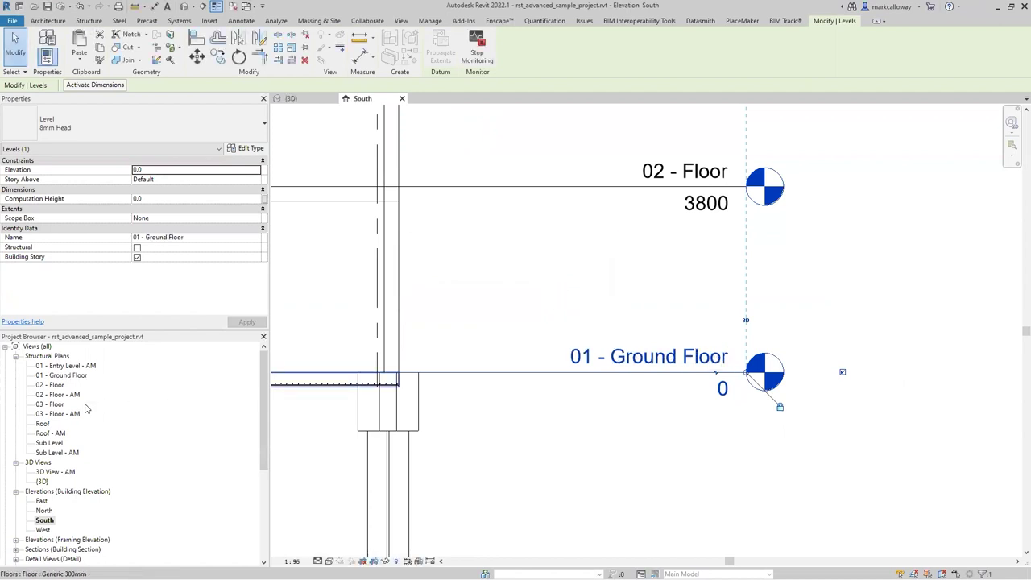
left_click(86, 376)
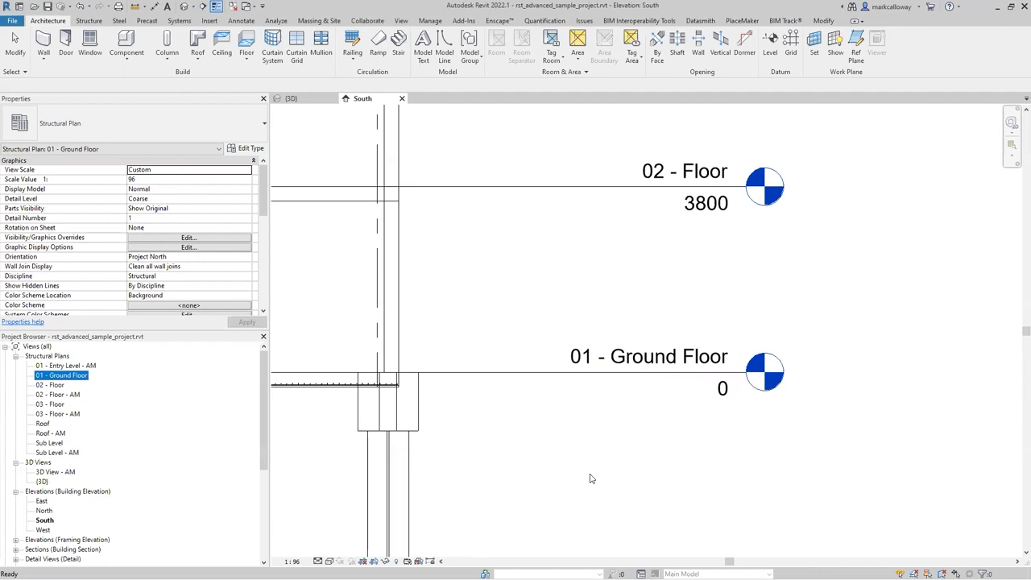
key("ctrl+Left")
scroll(589, 478, "down", 3)
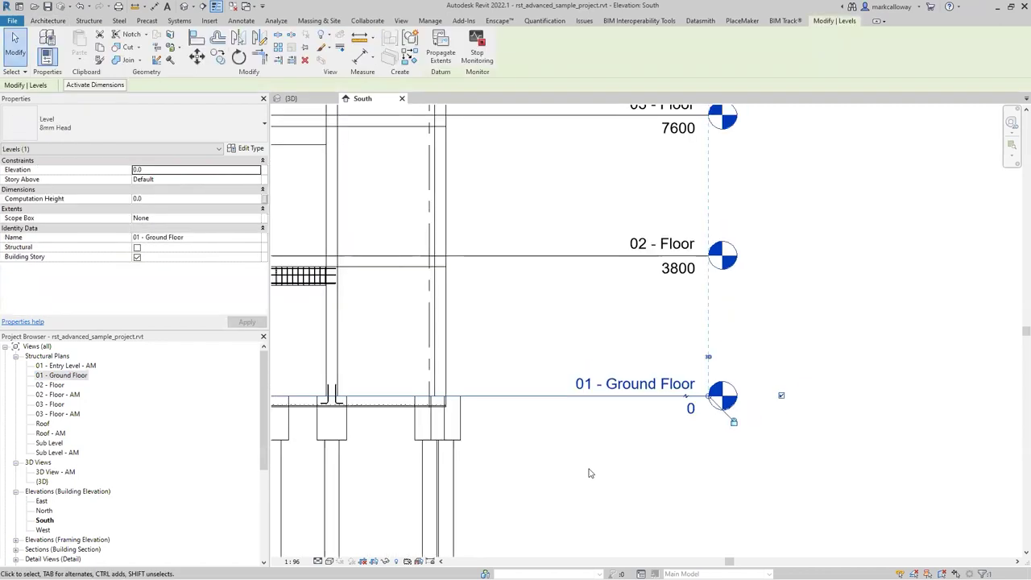
left_click(589, 474)
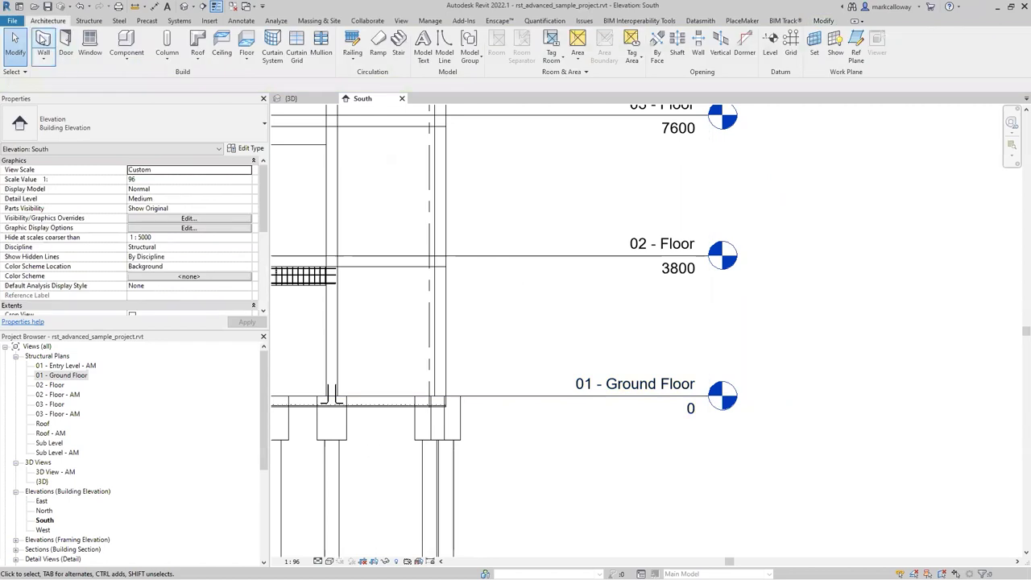
Save the structural cloud model and close it by closing its South elevation and 3D view.
left_click(12, 19)
left_click(36, 118)
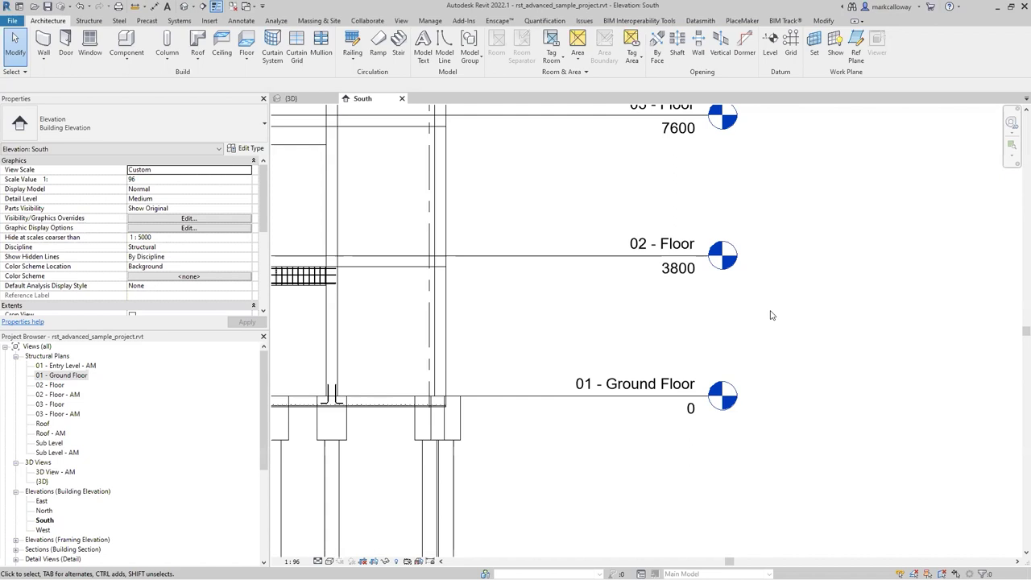
left_click(402, 98)
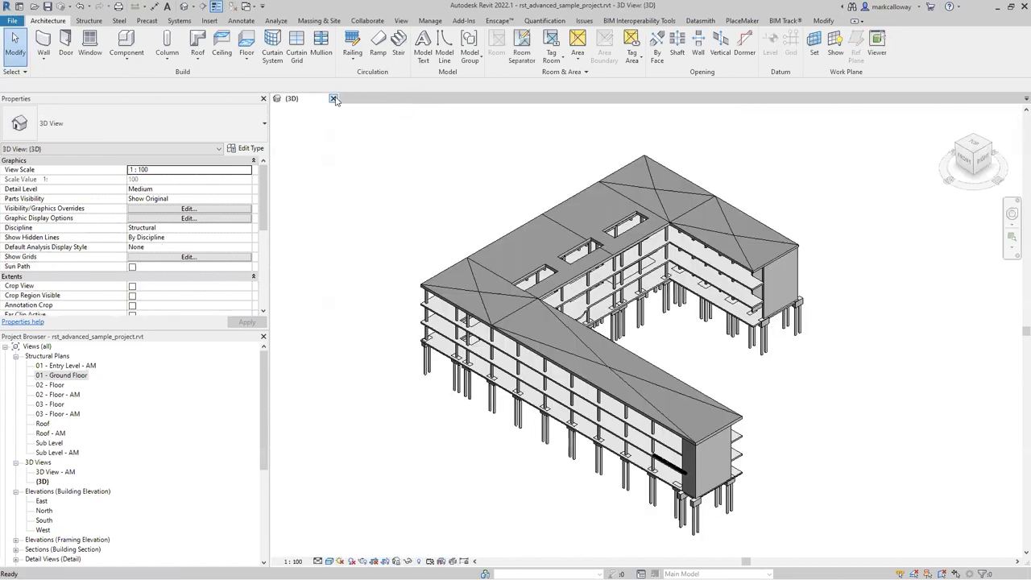
left_click(333, 99)
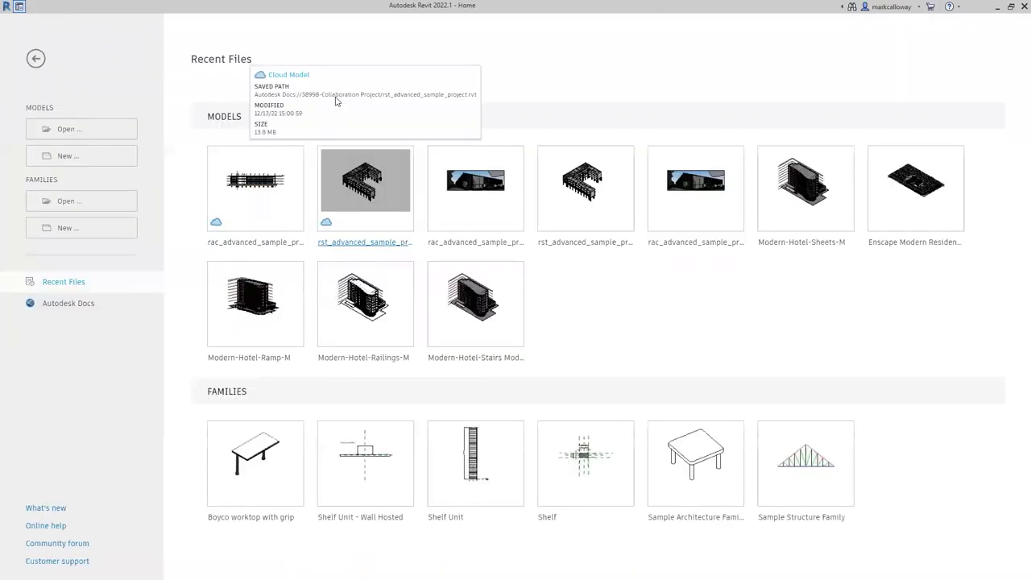
Browse Autodesk Docs to the 38998-Collaboration Project and open its Project Files > 01.WIP > 02.Structure folder.
left_click(82, 309)
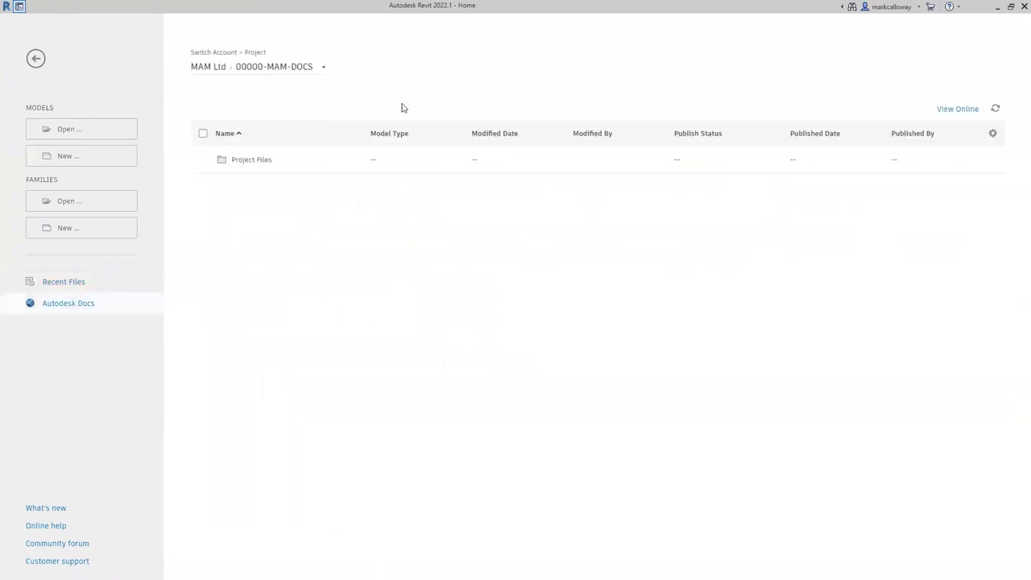
left_click(322, 68)
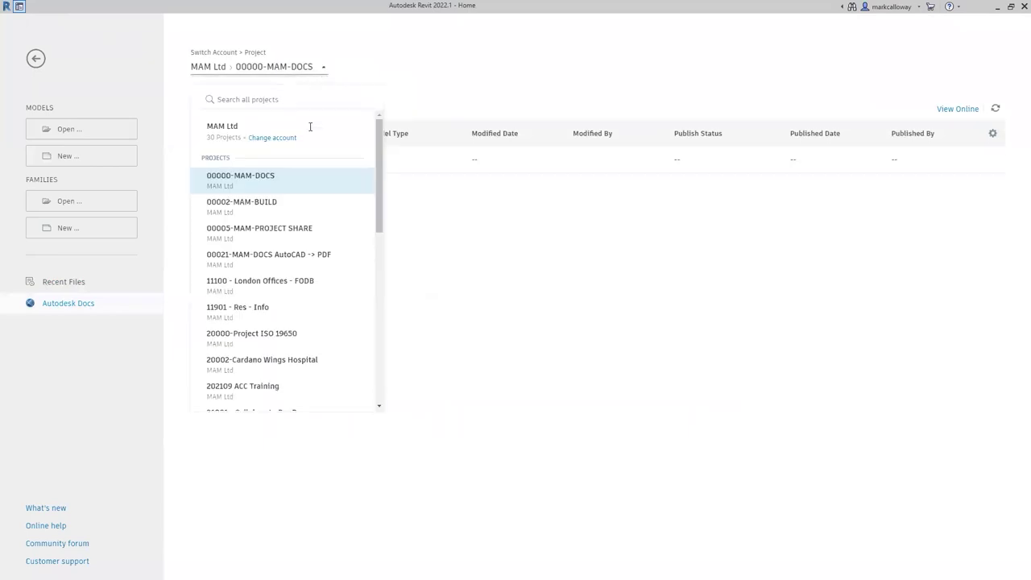
scroll(315, 254, "down", 5)
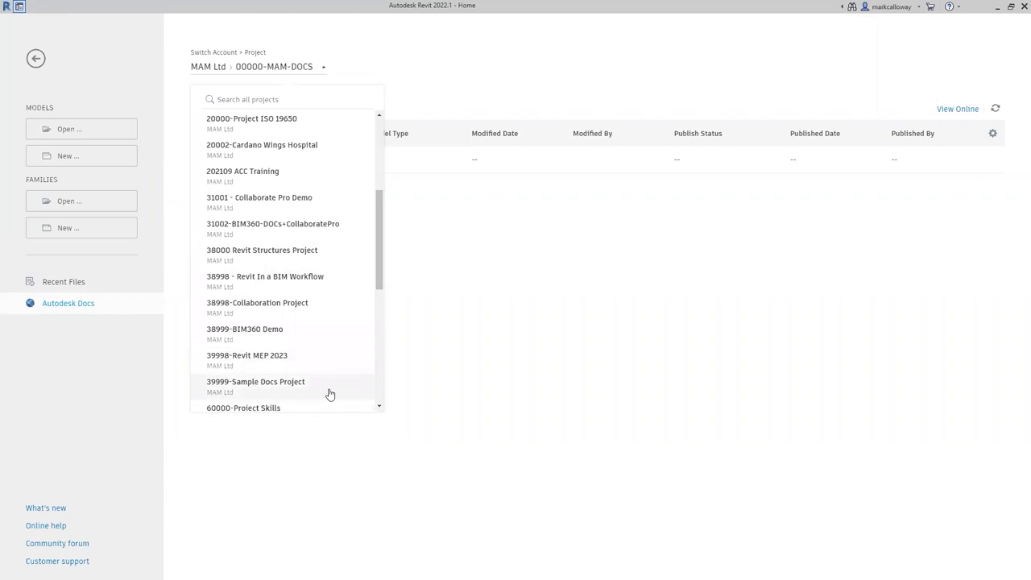
left_click(281, 313)
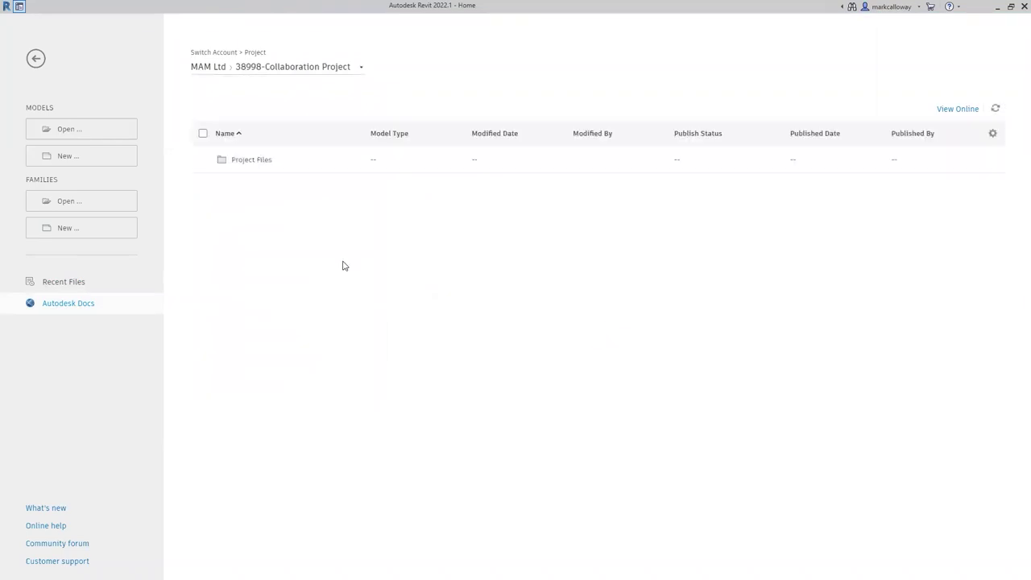
left_click(250, 164)
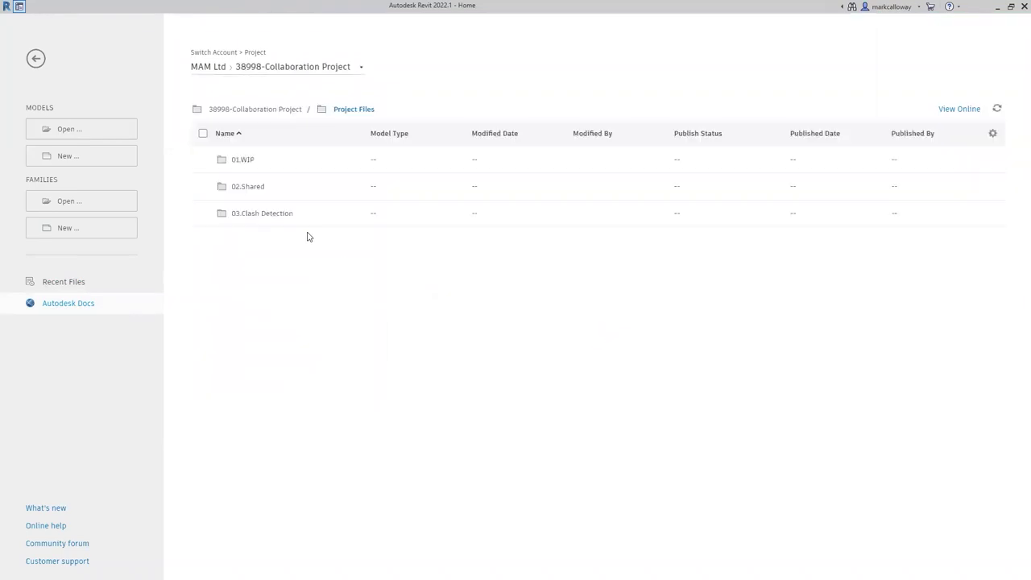
left_click(245, 159)
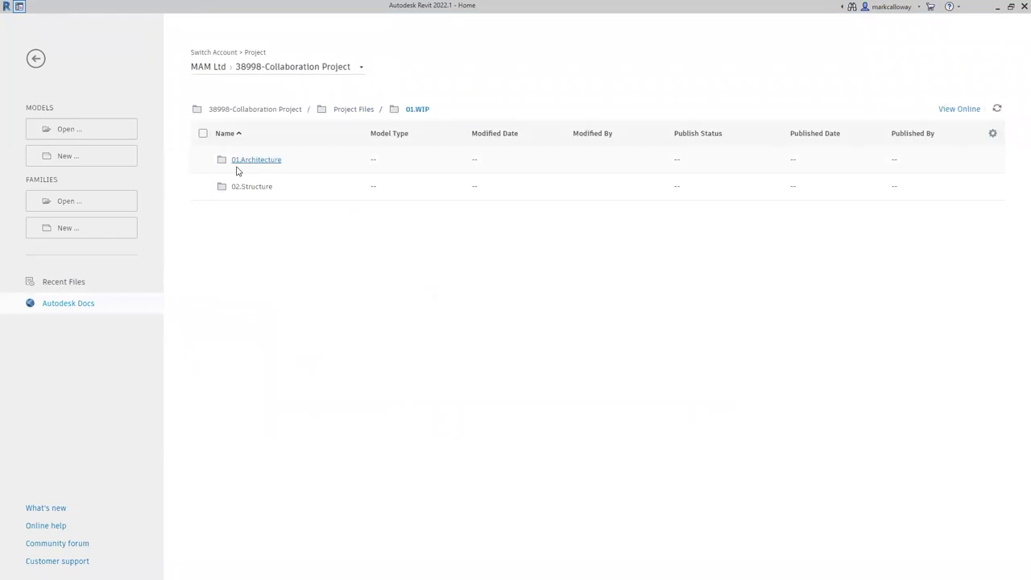
left_click(260, 188)
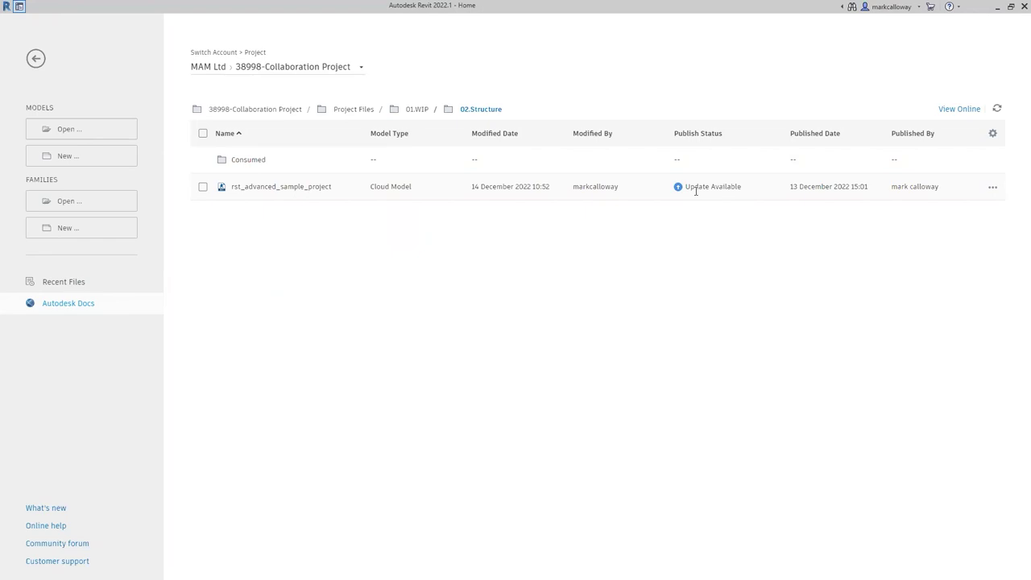
Publish the updated rst_advanced_sample_project model to the cloud.
left_click(993, 190)
left_click(993, 222)
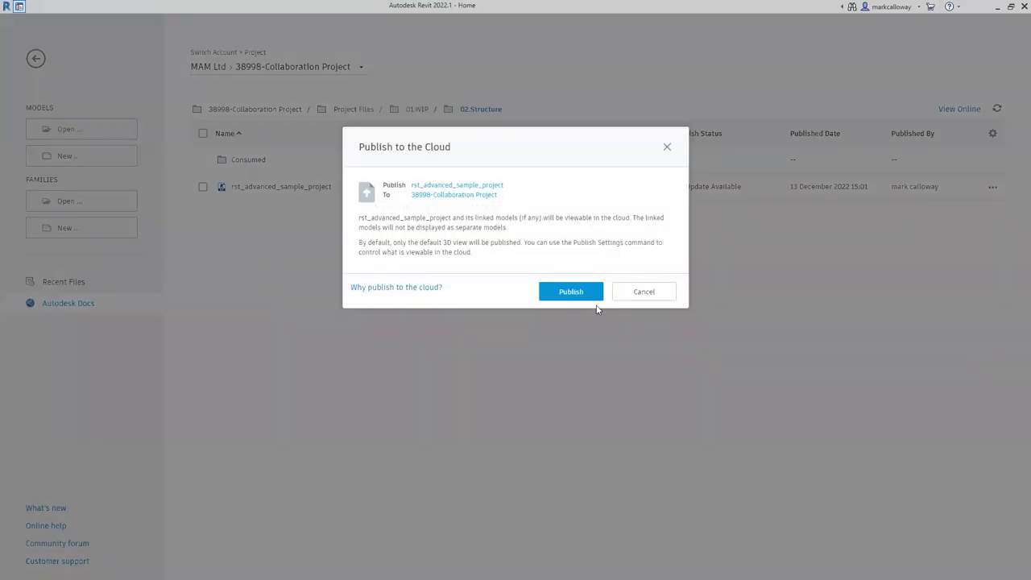
left_click(564, 295)
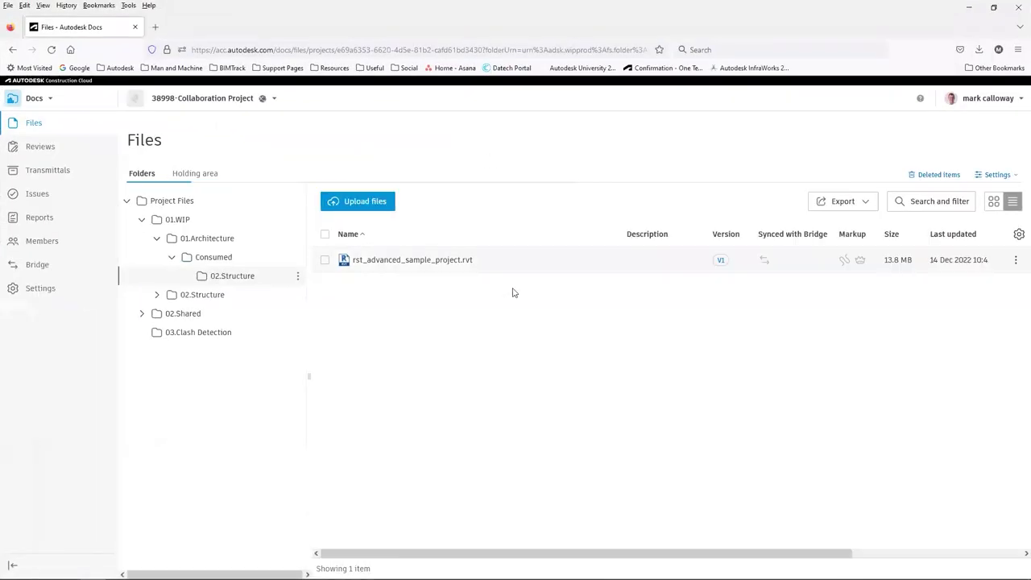
In Autodesk Docs in the browser, open the WIP 02.Structure folder and review the version history of rst_advanced_sample_project.rvt.
left_click(157, 238)
left_click(156, 258)
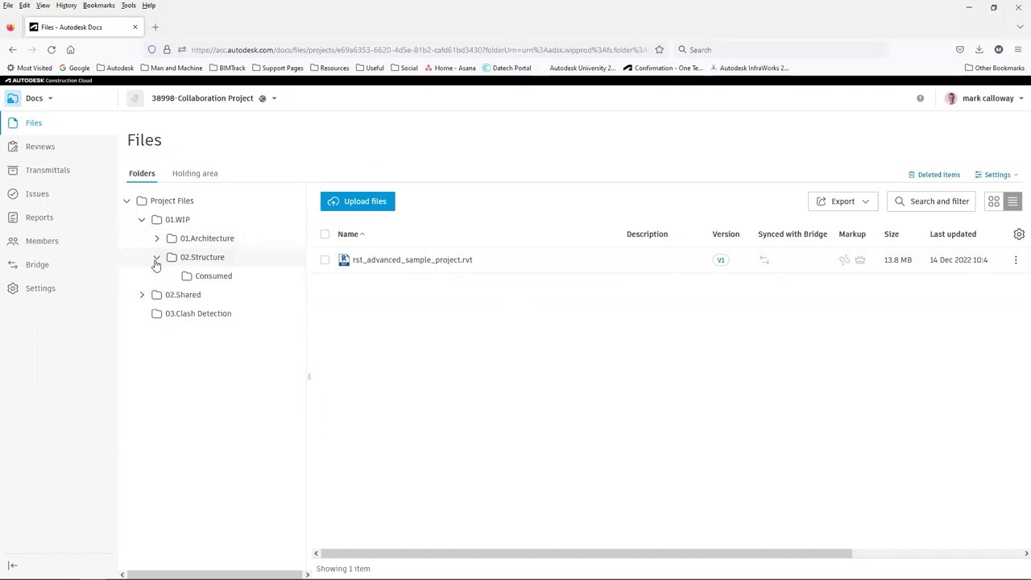
left_click(190, 257)
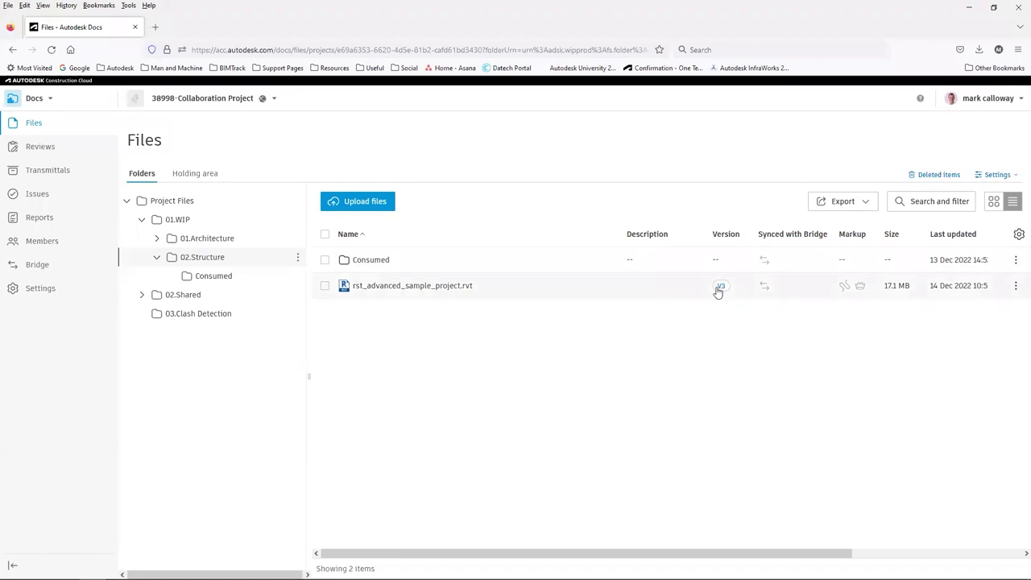
left_click(720, 286)
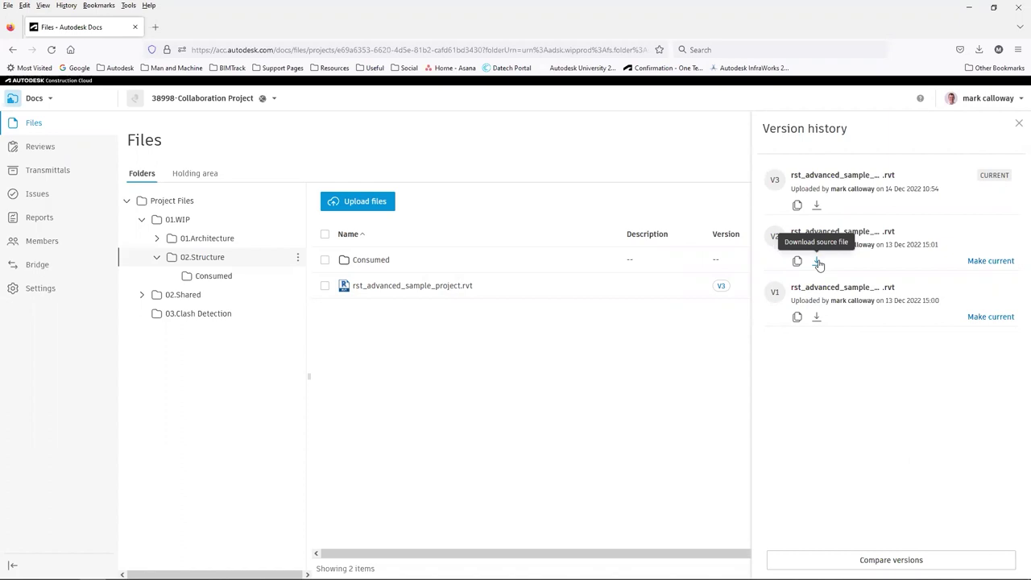
left_click(1017, 125)
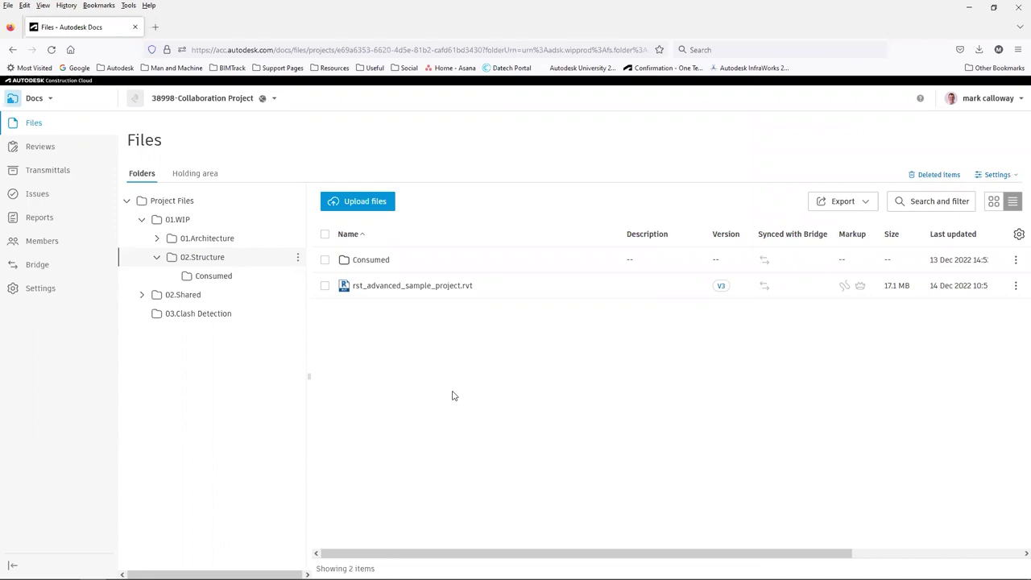
Switch from Docs to Design Collaboration and create a new package on the 02.Structure team's timeline.
left_click(44, 99)
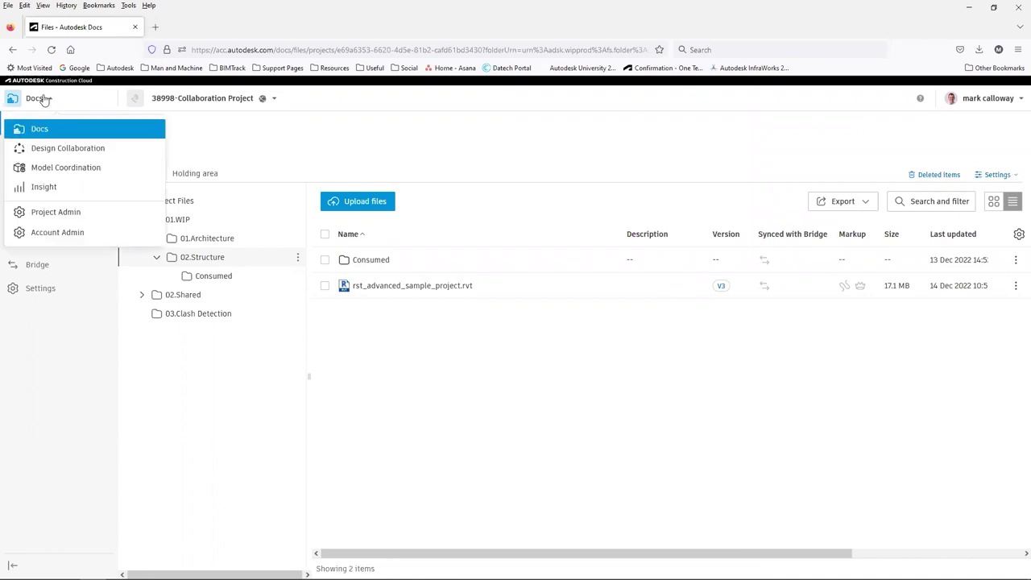
left_click(73, 149)
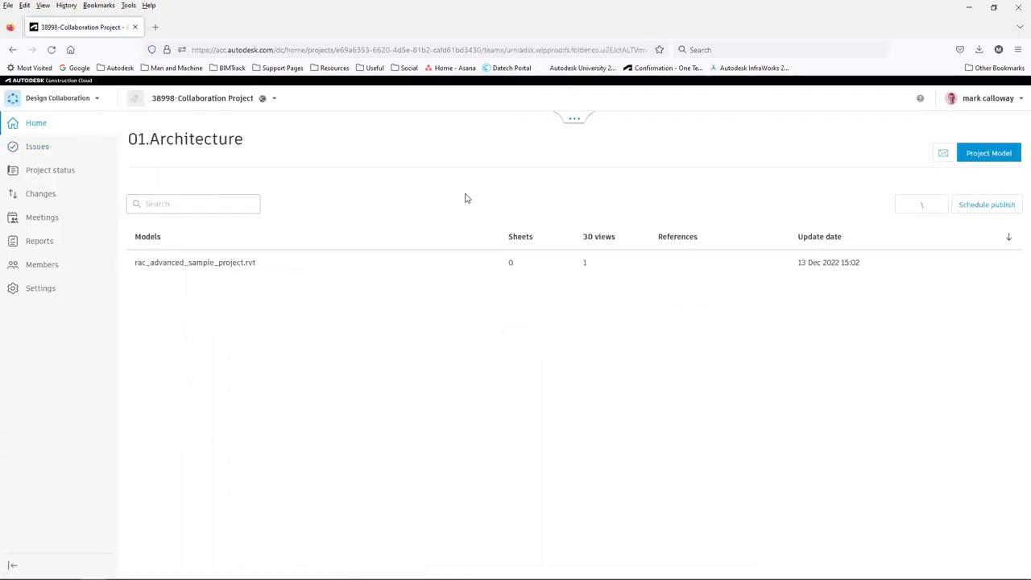
left_click(575, 119)
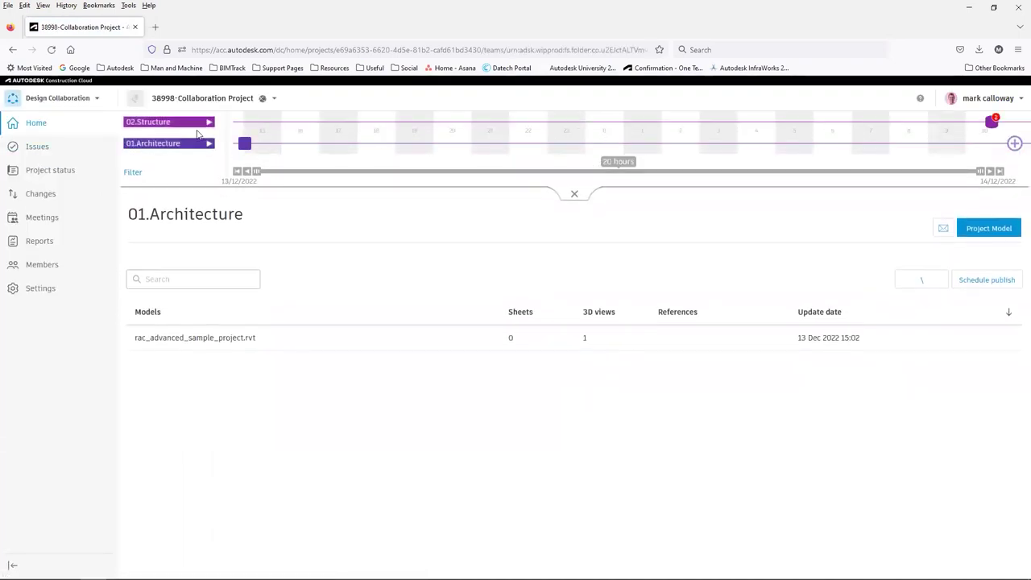
left_click(167, 123)
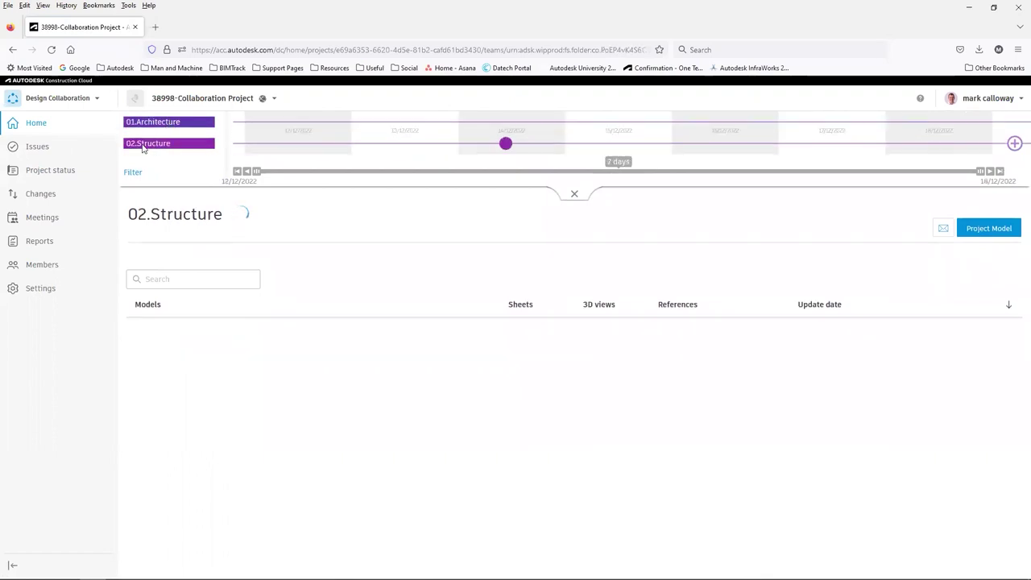
left_click(1014, 145)
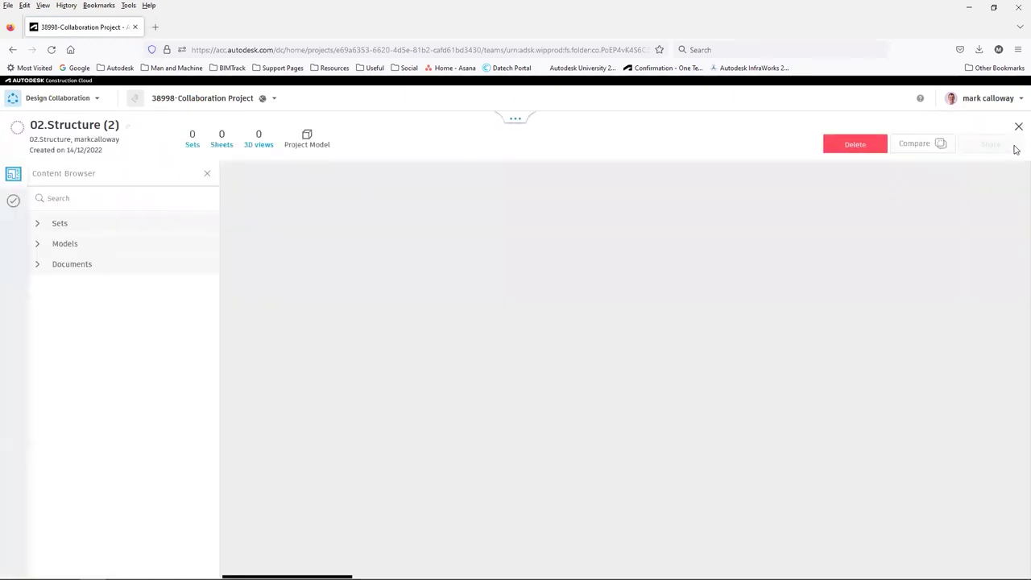
Add rst_advanced_sample_project.rvt to the new structure package and save the package.
left_click(37, 244)
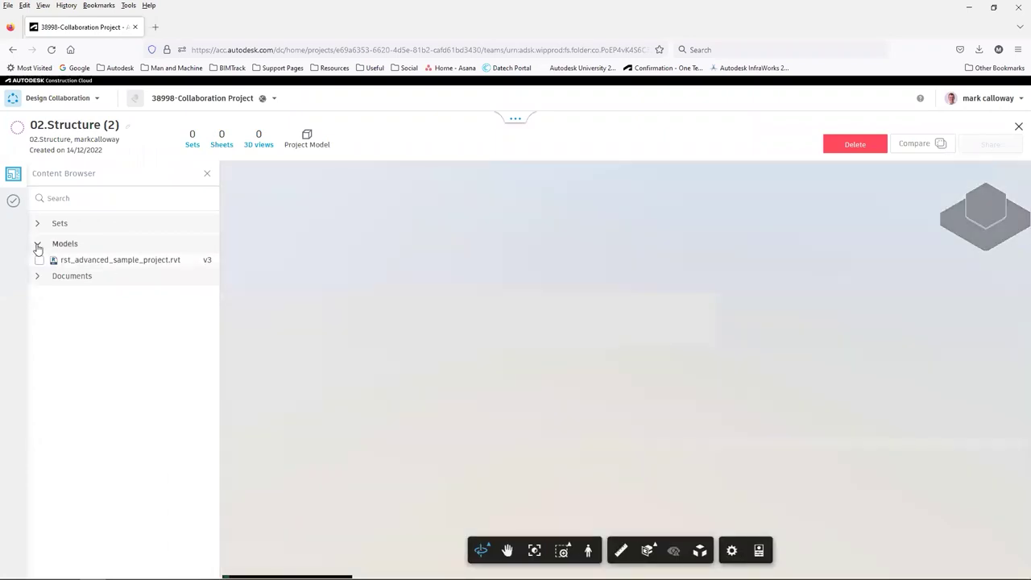
left_click(40, 260)
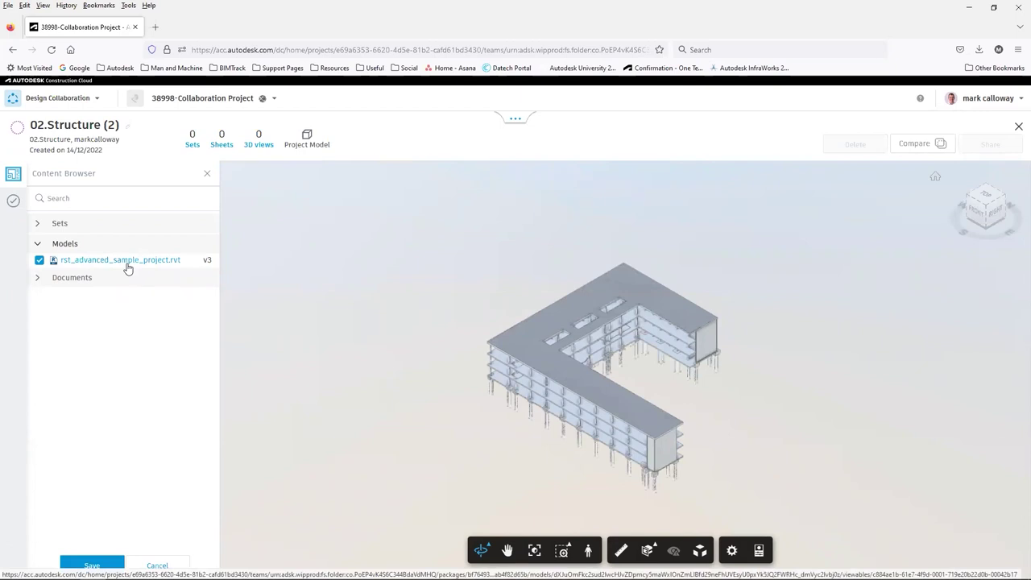
left_click(92, 563)
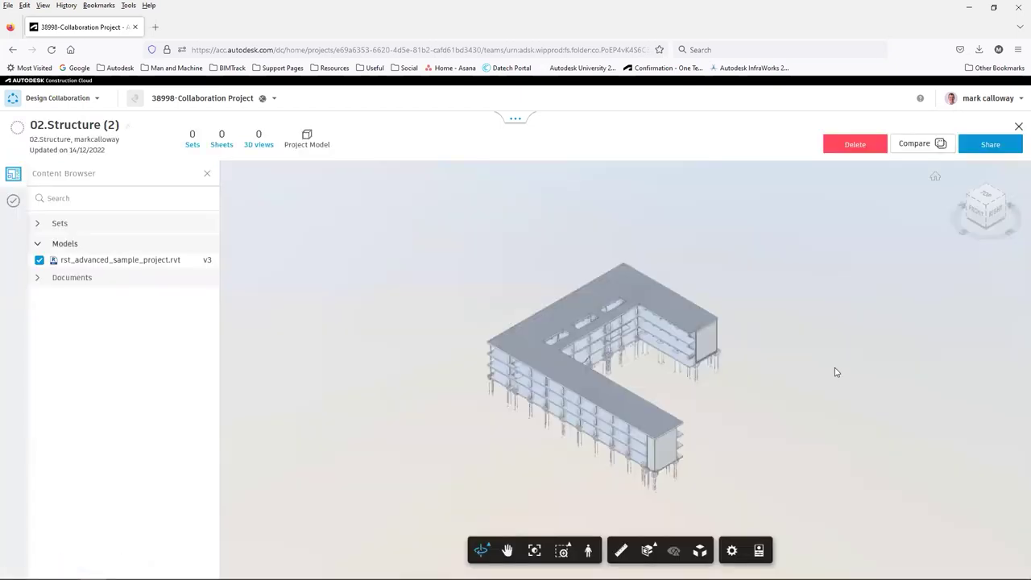
Share the package with all teams under the name "02.Structure 14th December v2".
left_click(991, 145)
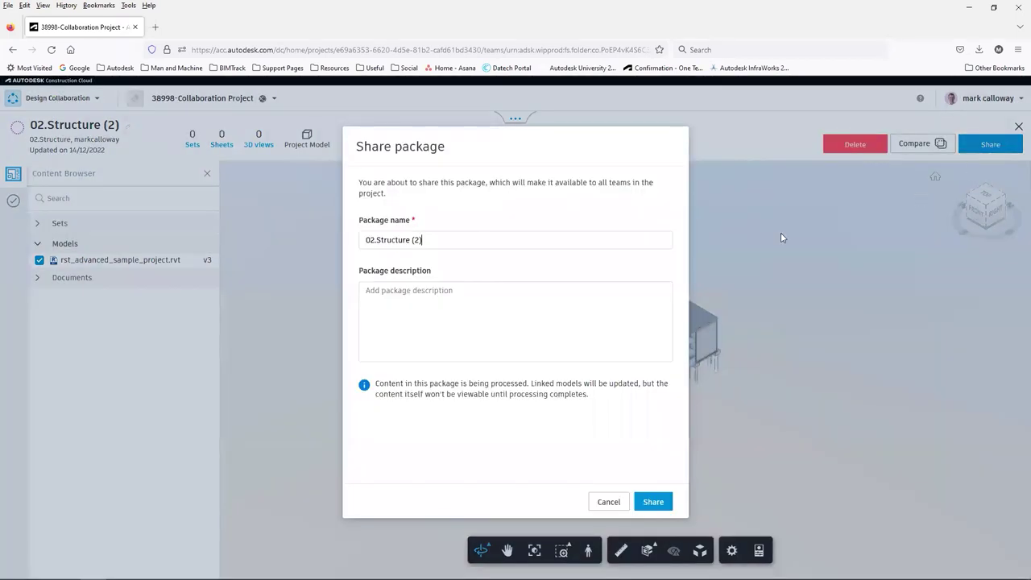
key("Left")
key("Left")
key("Left")
key("shift+End")
type("14th December v")
left_click(653, 502)
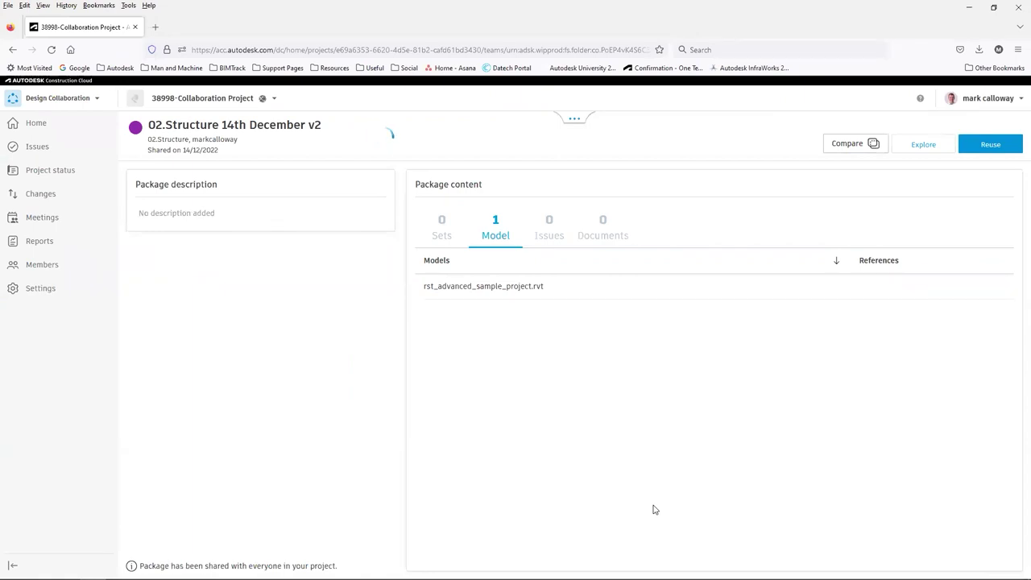
As the 01.Architecture team, open the shared "02.Structure 14th December v2" package from the timeline and consume it.
left_click(574, 119)
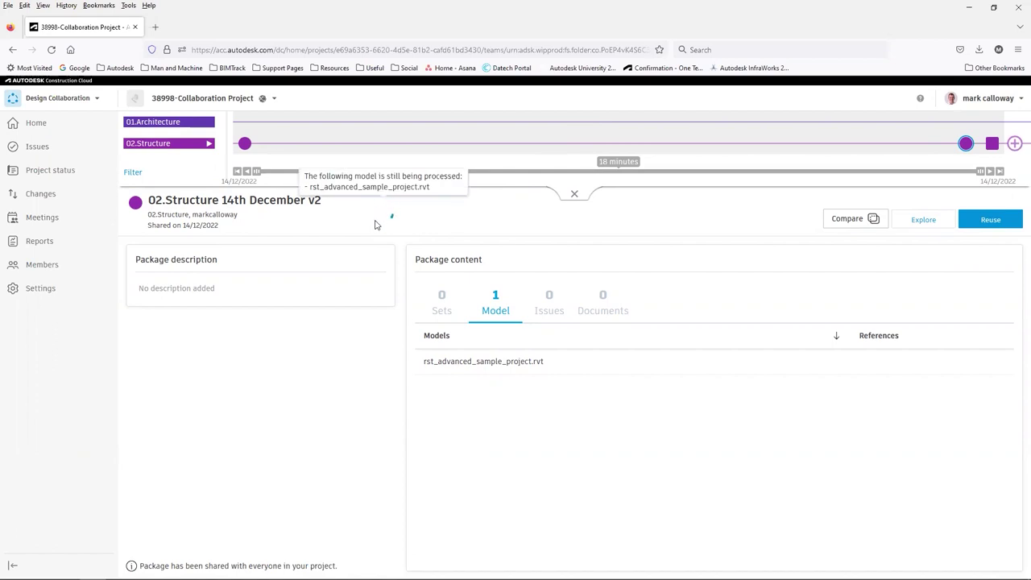
left_click(166, 125)
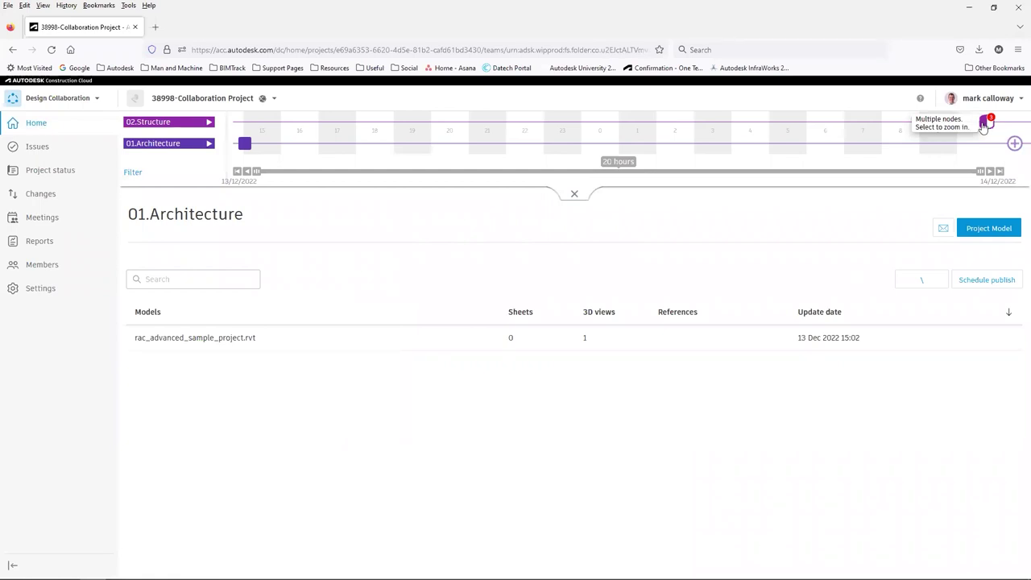
left_click(989, 126)
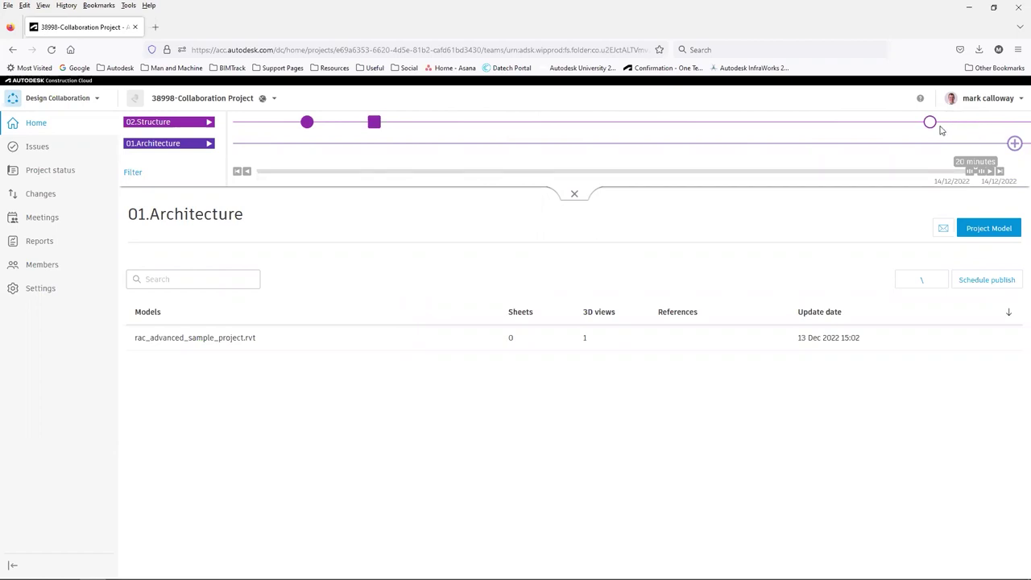
mouse_move(930, 126)
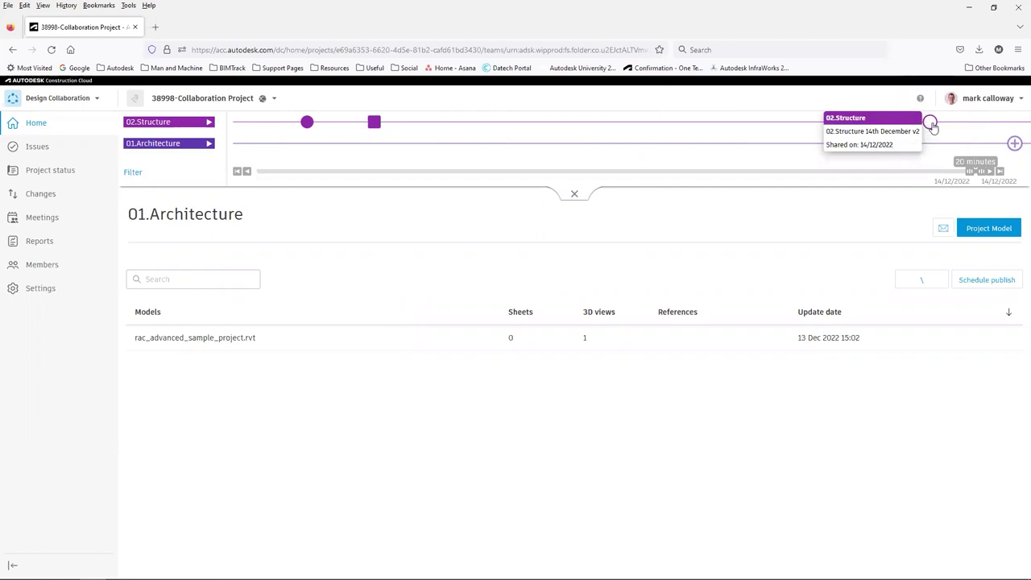
left_click(930, 123)
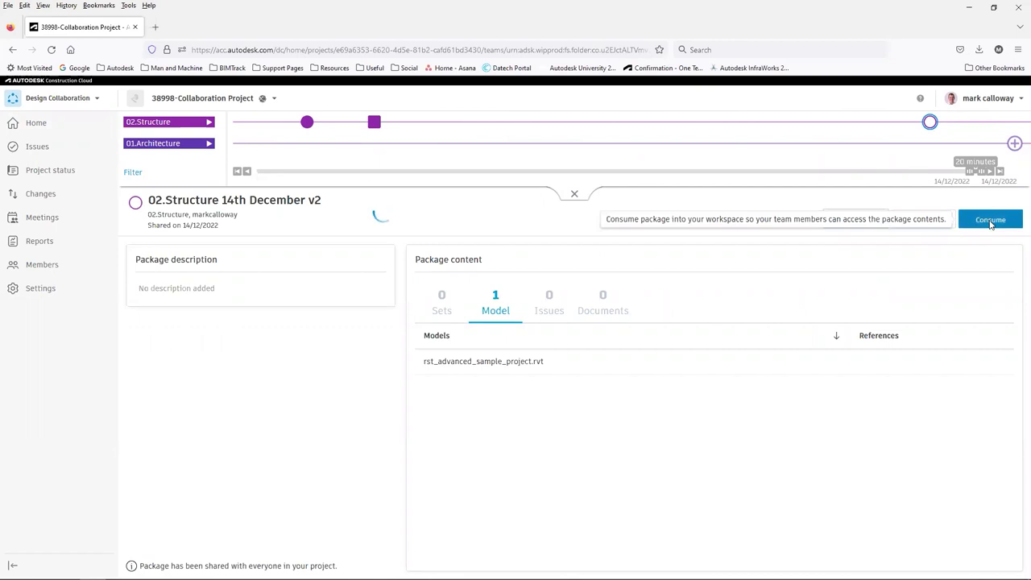
left_click(990, 224)
left_click(636, 243)
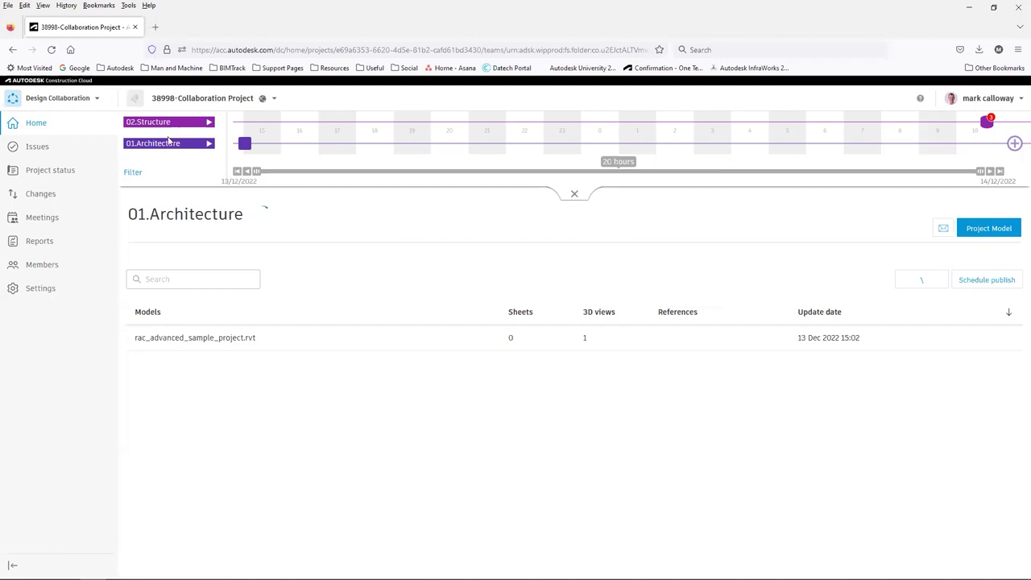
Return to Docs and open the 01.WIP > 01.Architecture > Consumed > 02.Structure folder.
left_click(61, 101)
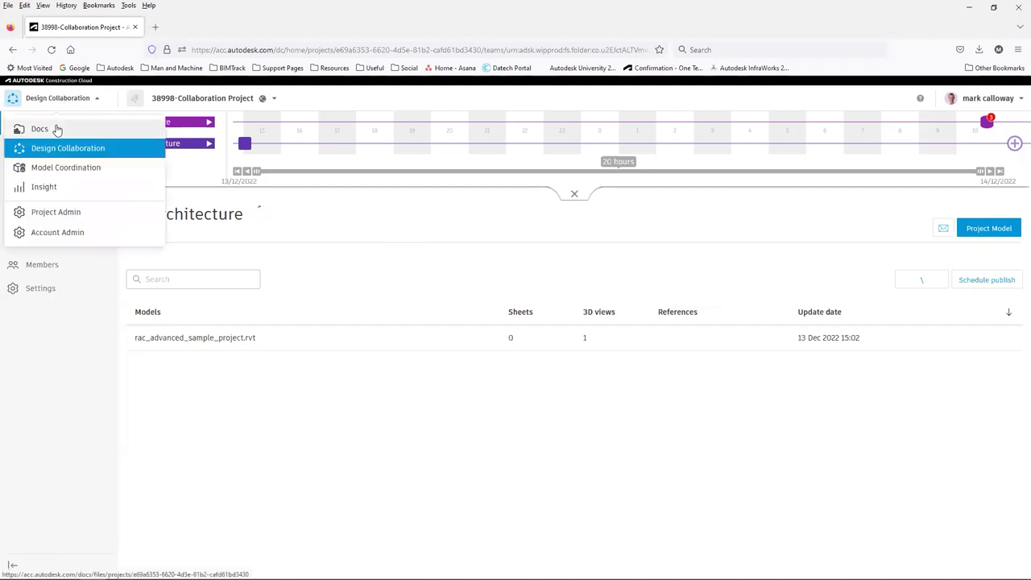
left_click(56, 129)
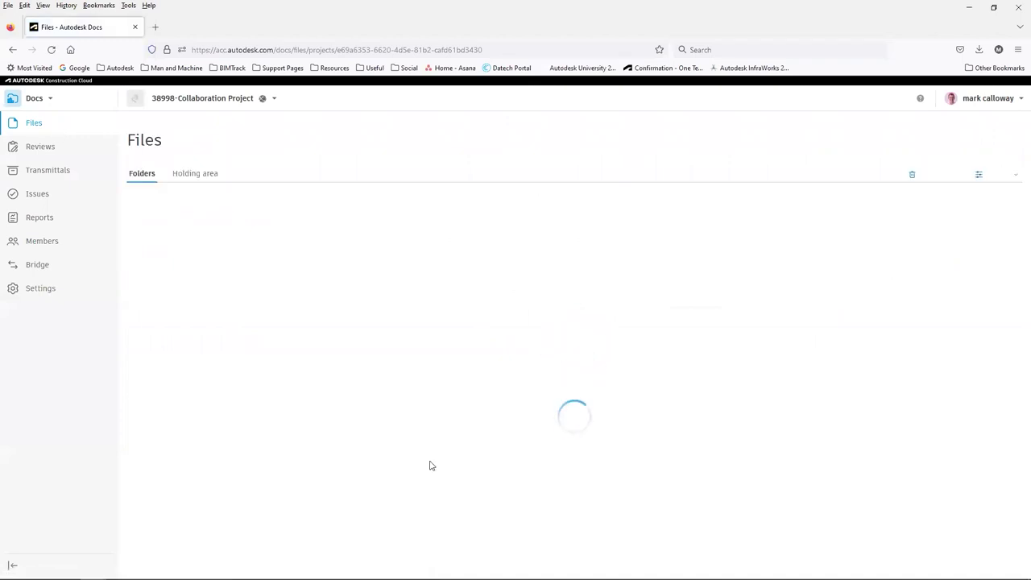
left_click(141, 219)
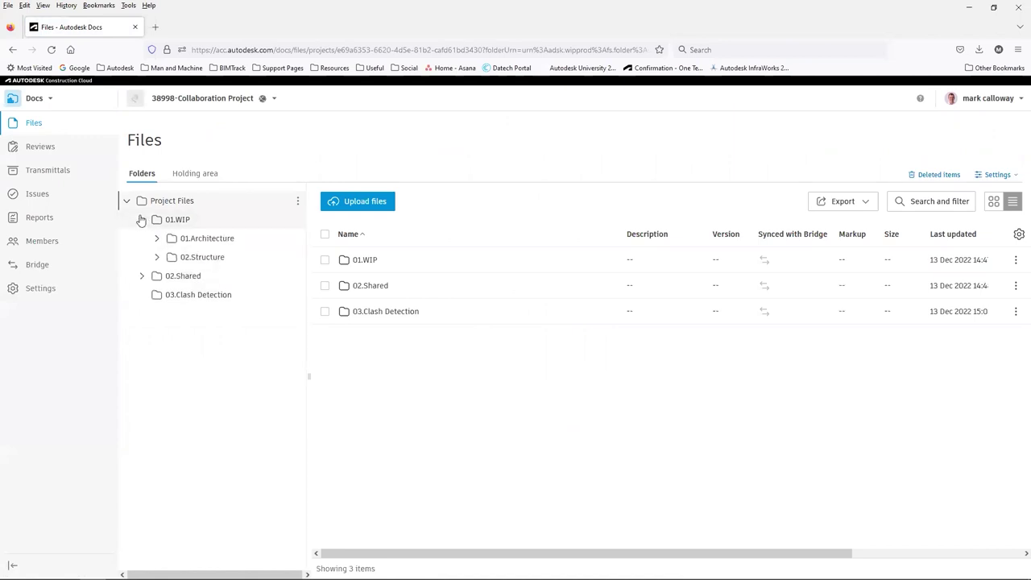
left_click(157, 238)
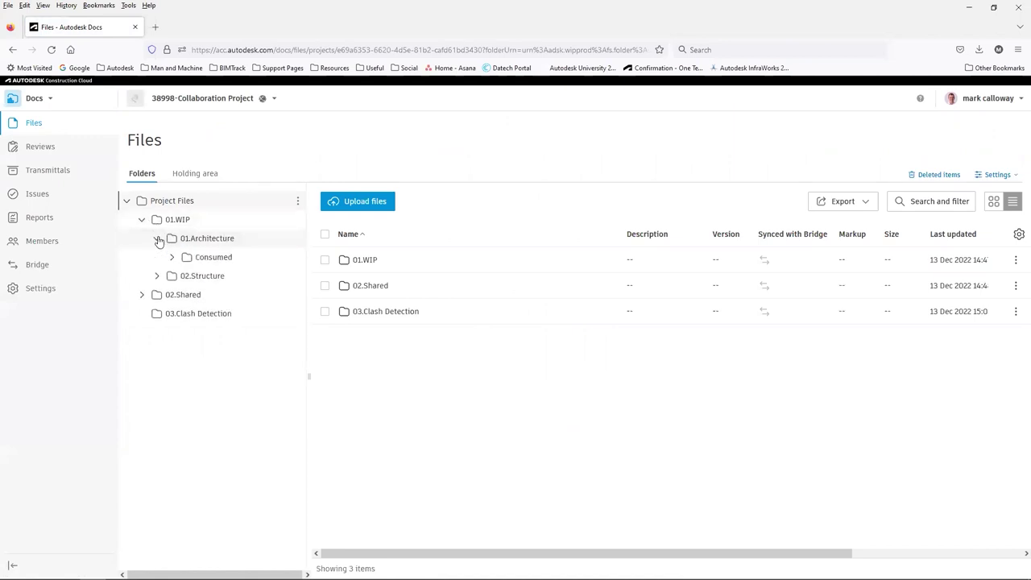
left_click(224, 266)
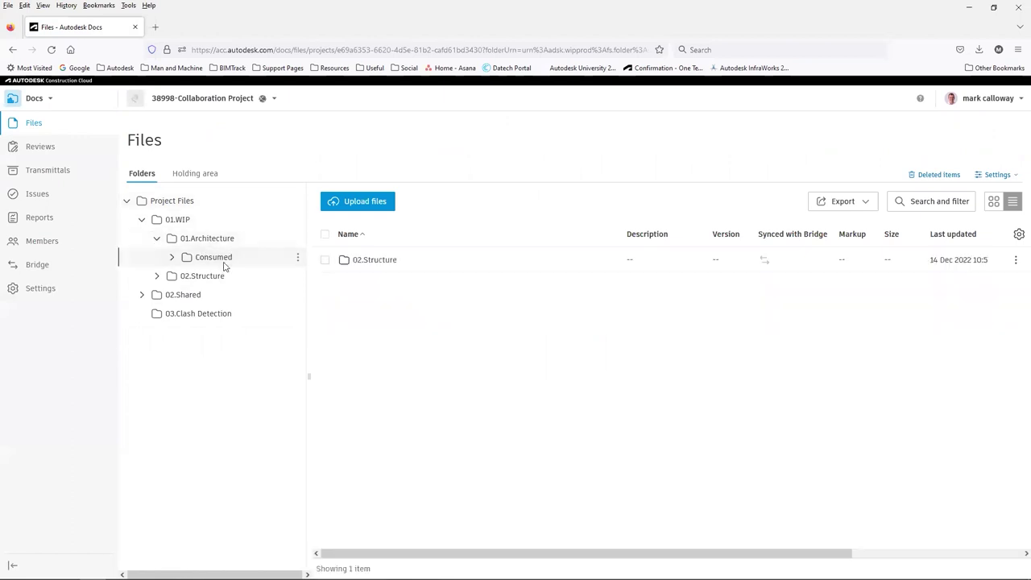
left_click(377, 259)
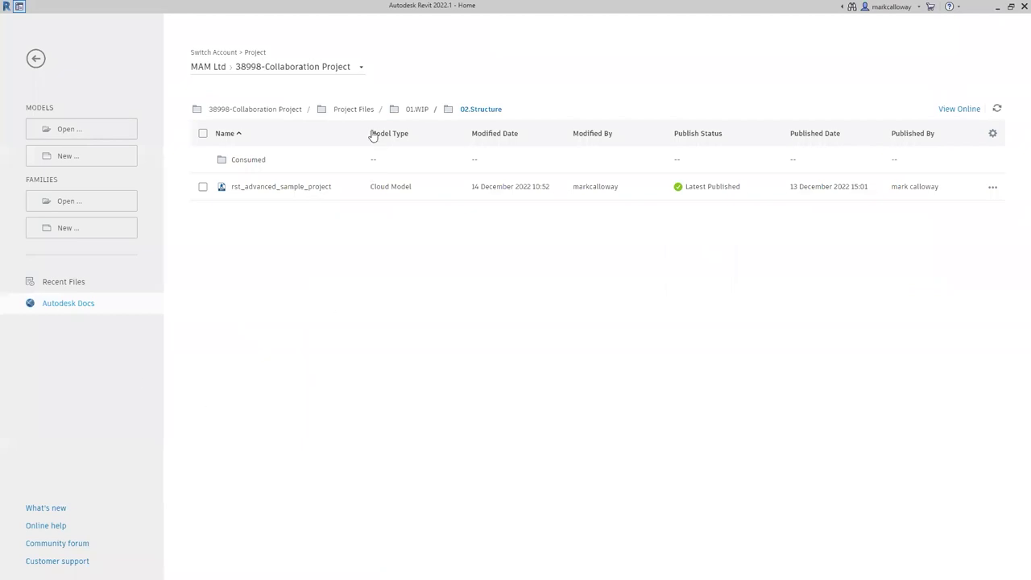
In Revit, open rac_advanced_sample_project from 01.WIP > 01.Architecture and examine the level heights in its South elevation.
left_click(419, 111)
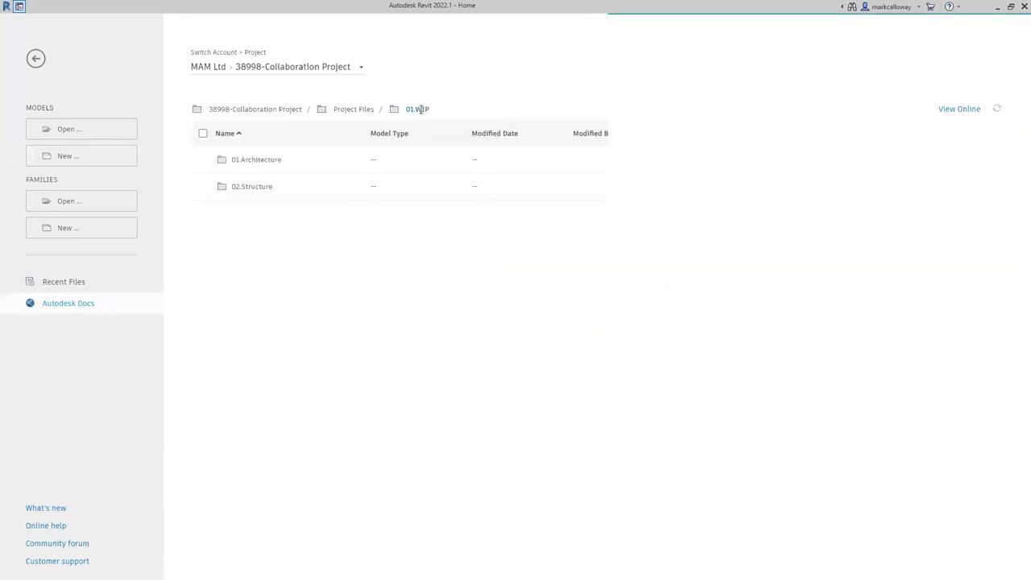
left_click(259, 161)
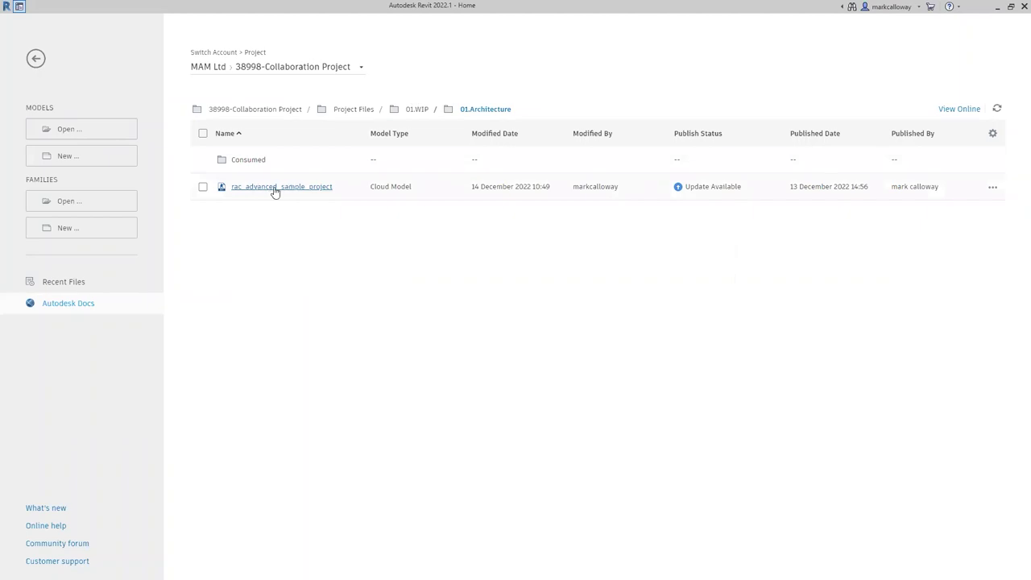
left_click(275, 188)
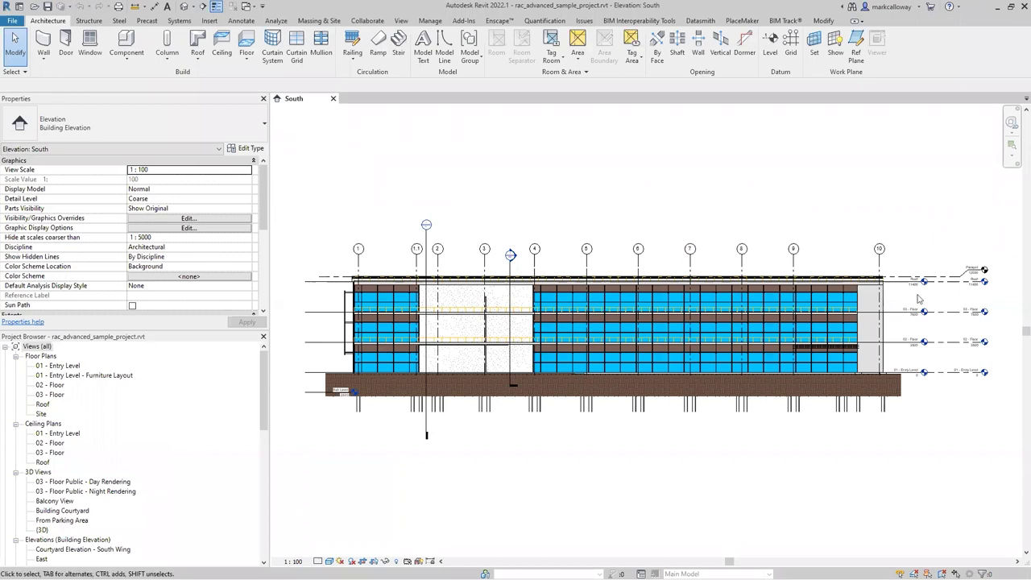
scroll(999, 310, "up", 6)
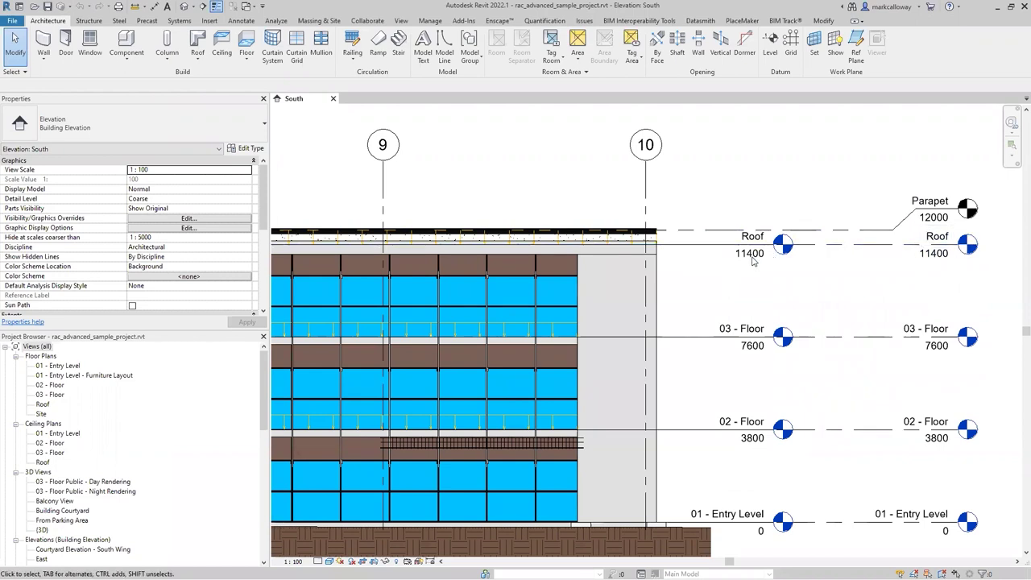
scroll(754, 259, "down", 3)
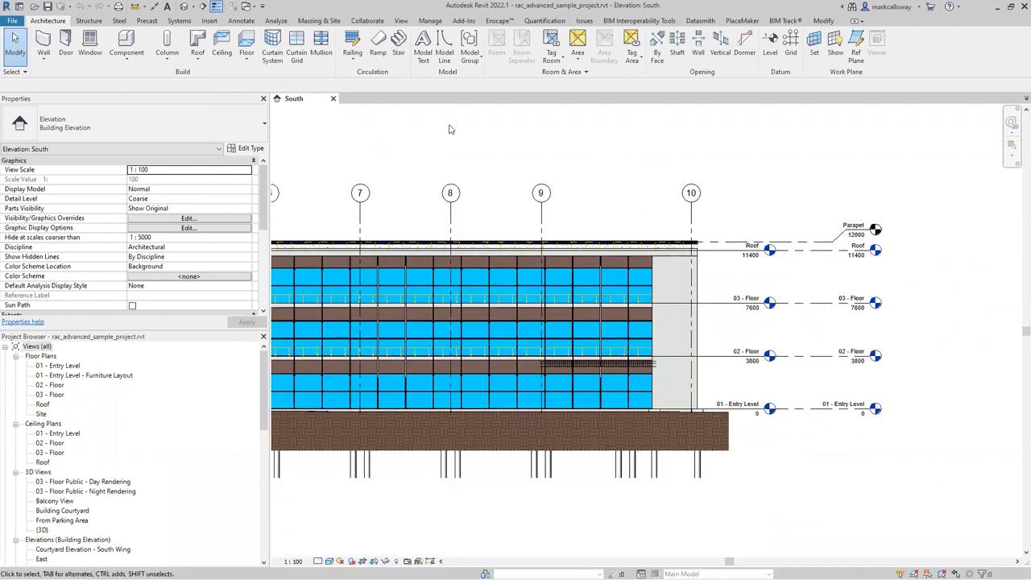
Close the architectural model and publish rac_advanced_sample_project to the cloud.
left_click(333, 98)
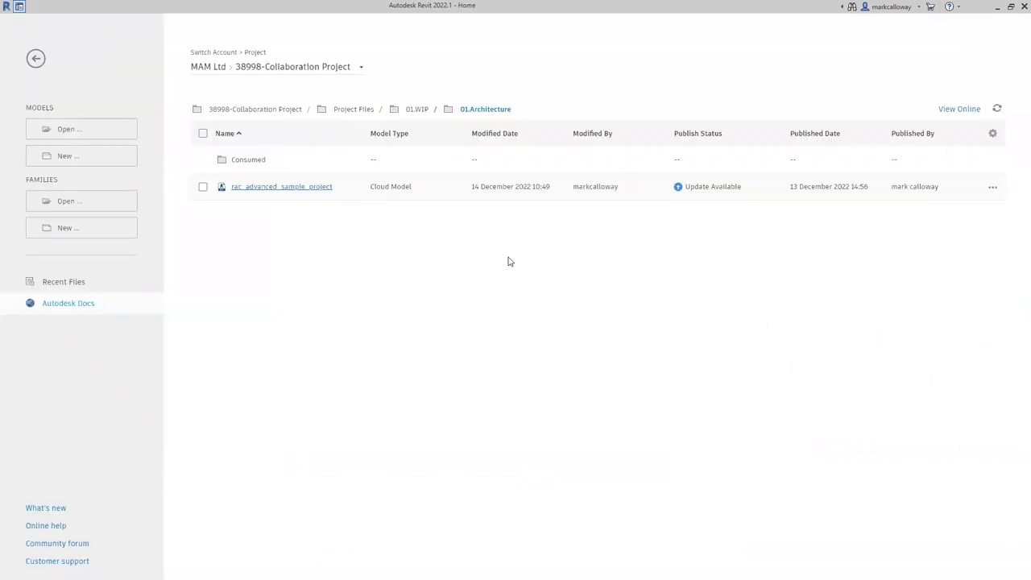
left_click(992, 187)
left_click(970, 224)
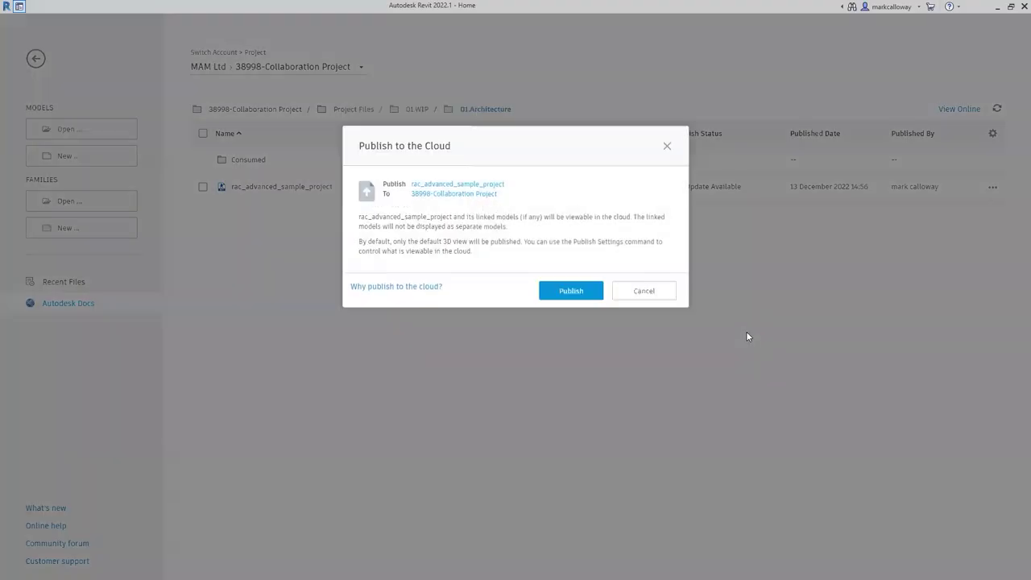
left_click(571, 290)
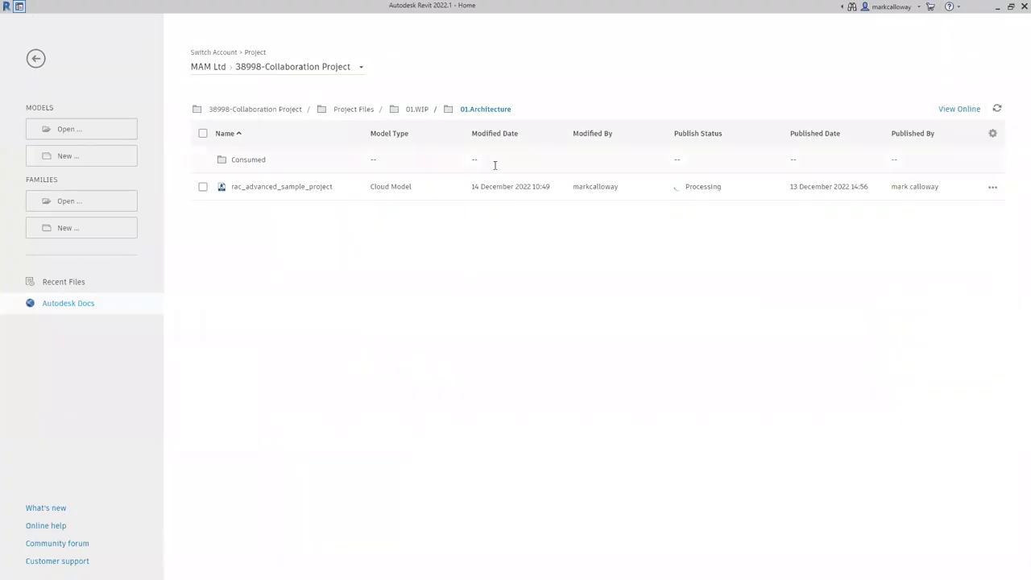
Browse to 01.WIP > 01.Architecture > Consumed > 02.Structure in Revit and refresh the folder listing.
left_click(417, 110)
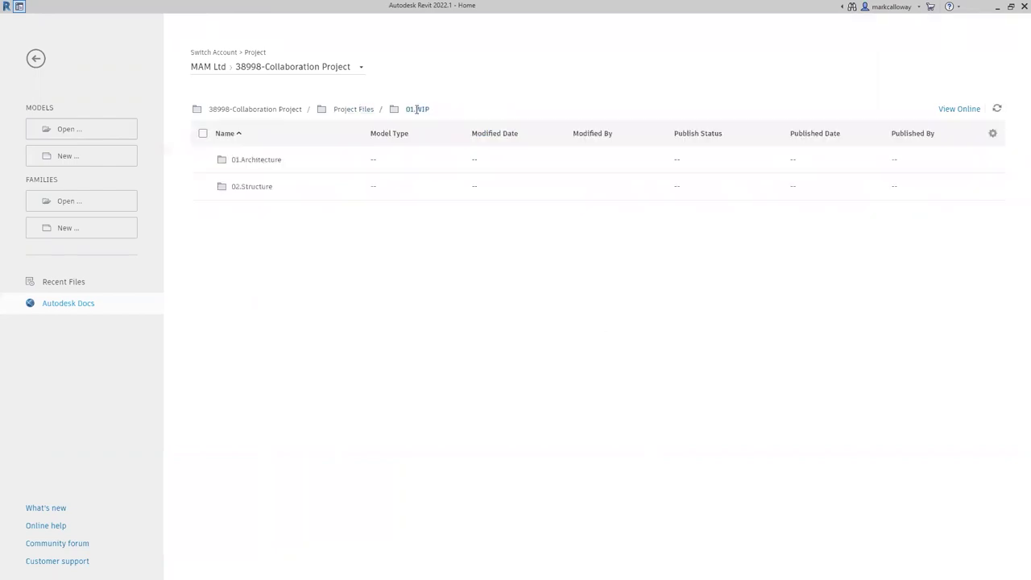
left_click(257, 161)
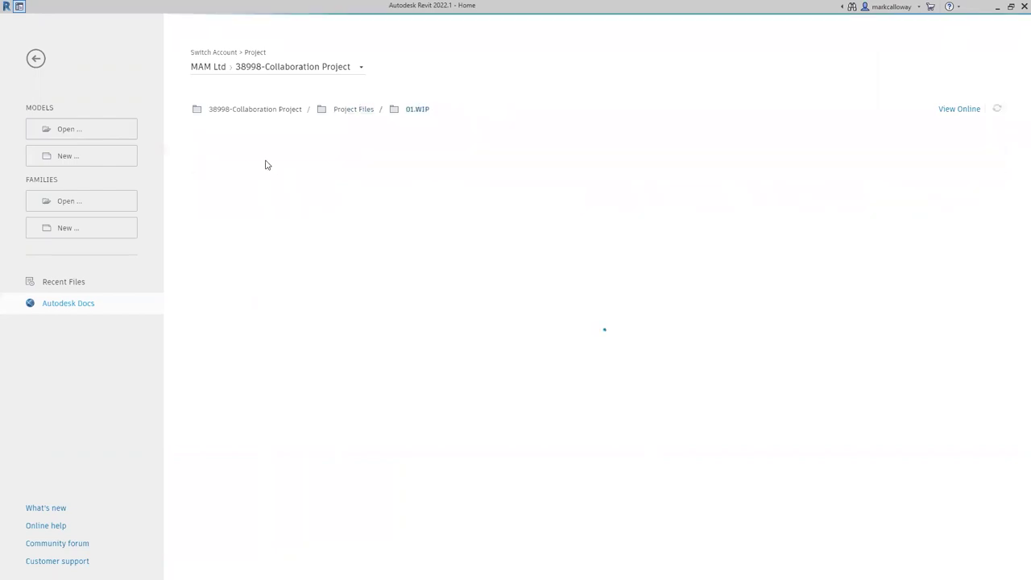
left_click(256, 161)
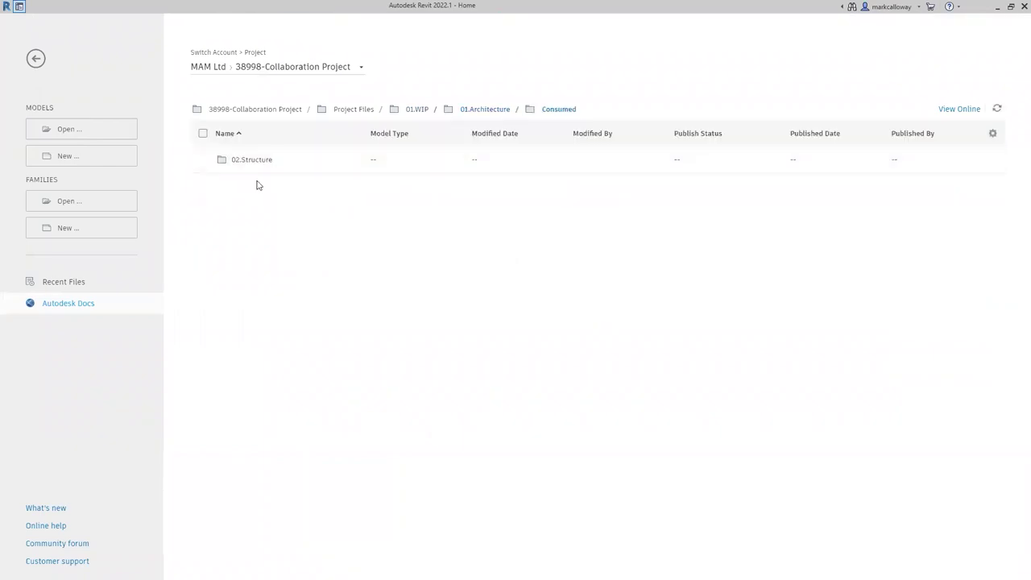
left_click(253, 160)
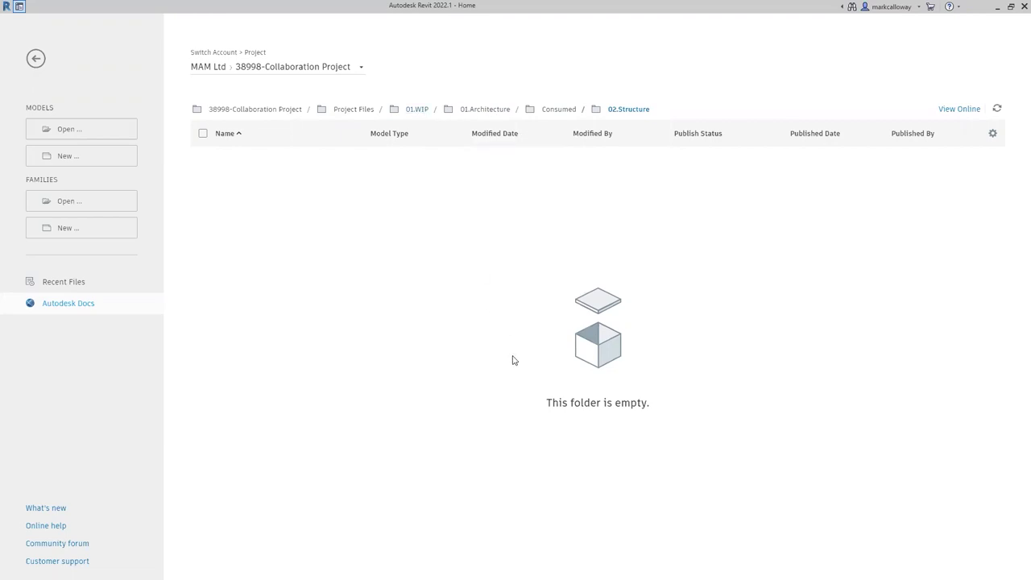
left_click(996, 107)
Open Autodesk Desktop Connector's pending actions, clear the failed Add Files action and close the window.
key("super")
left_click(886, 569)
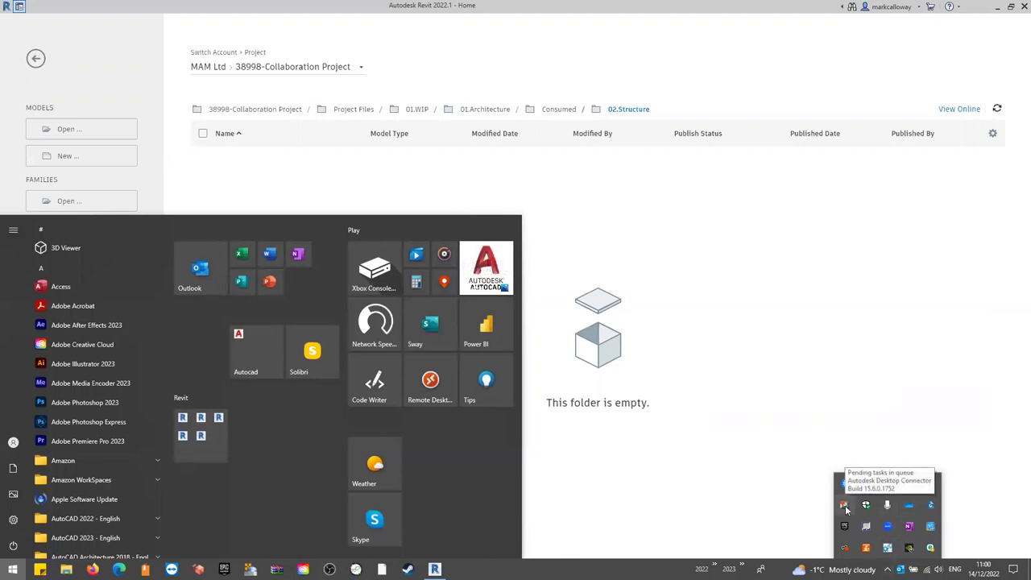
right_click(845, 508)
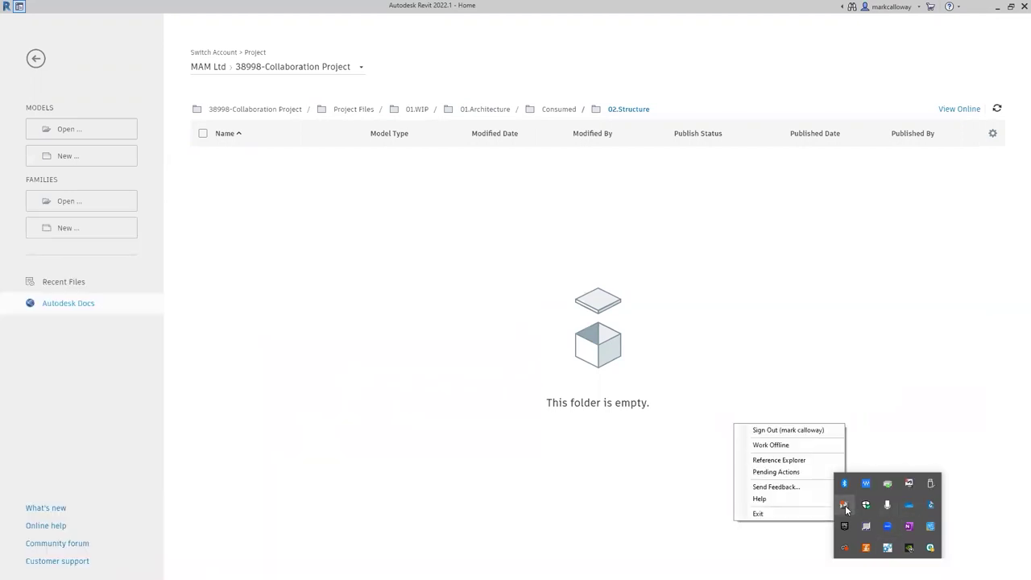
left_click(806, 472)
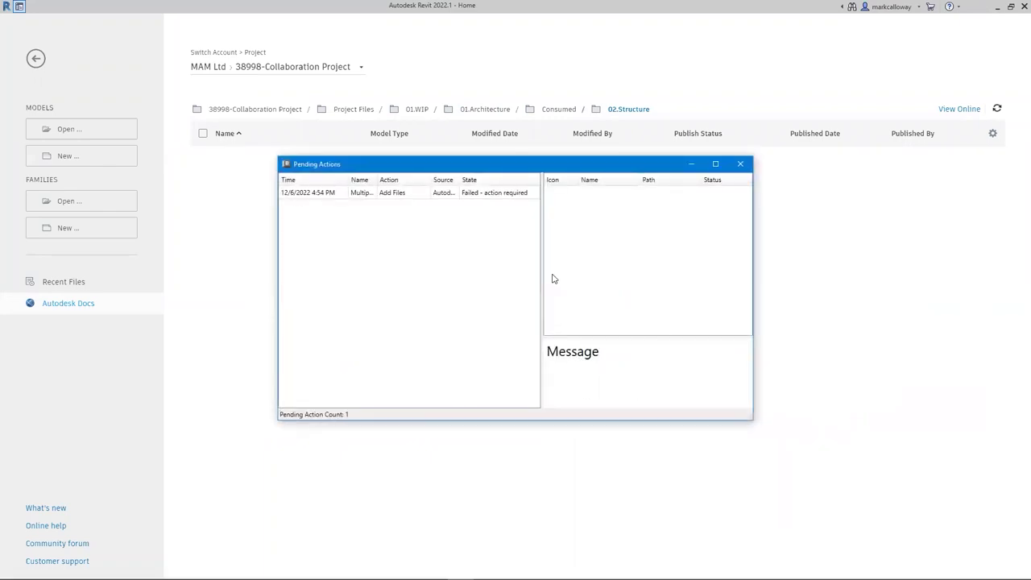
left_click(318, 197)
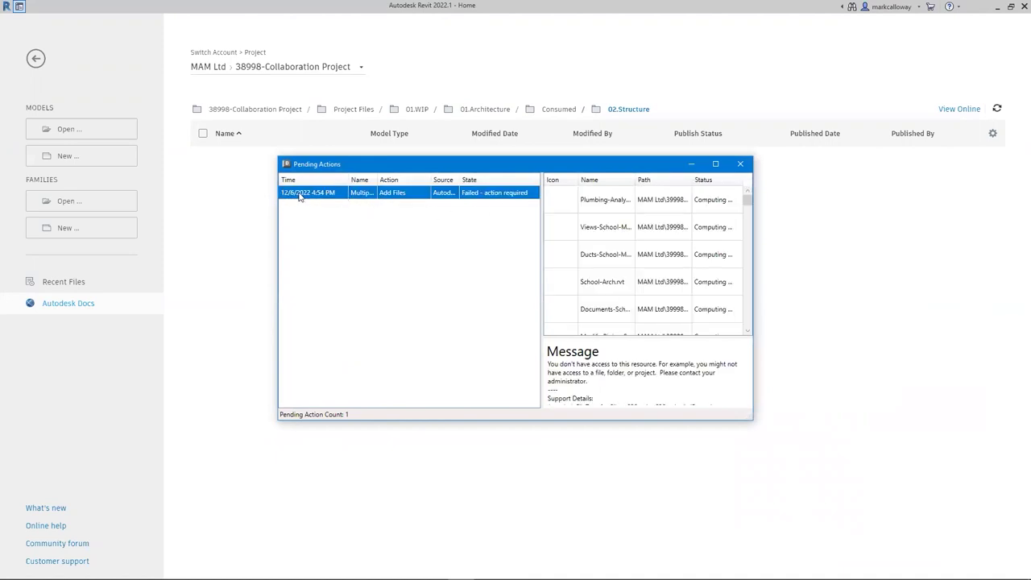
right_click(321, 195)
left_click(358, 213)
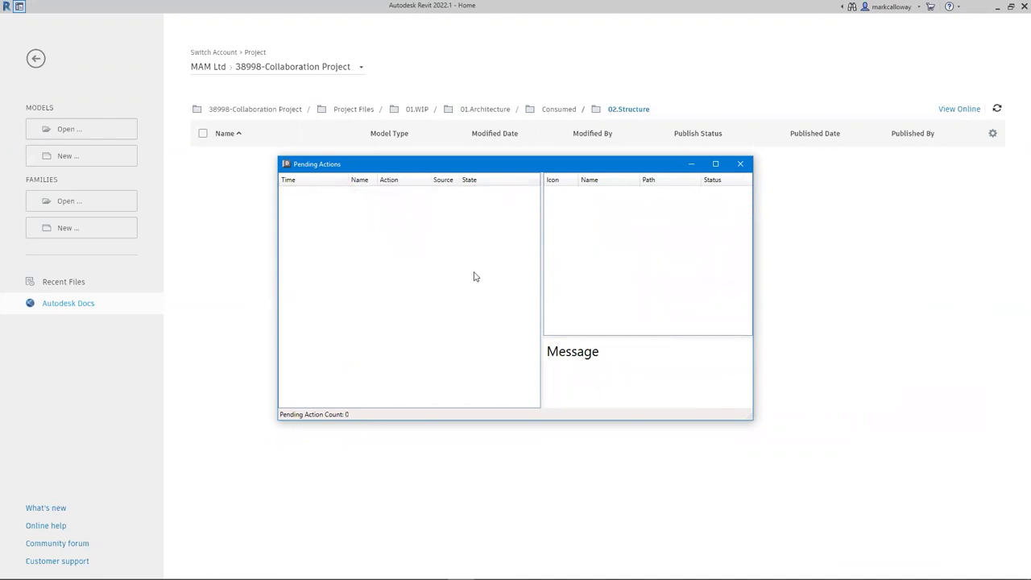
left_click(740, 165)
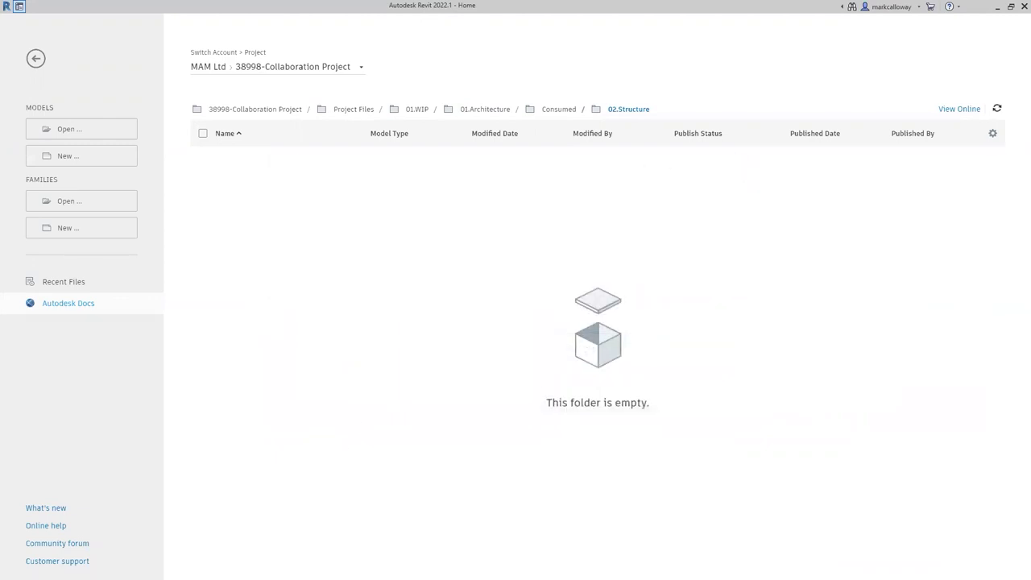
Switch to File Explorer and open Autodesk Docs > MAM Ltd > 38998-Collaboration Project.
left_click(12, 569)
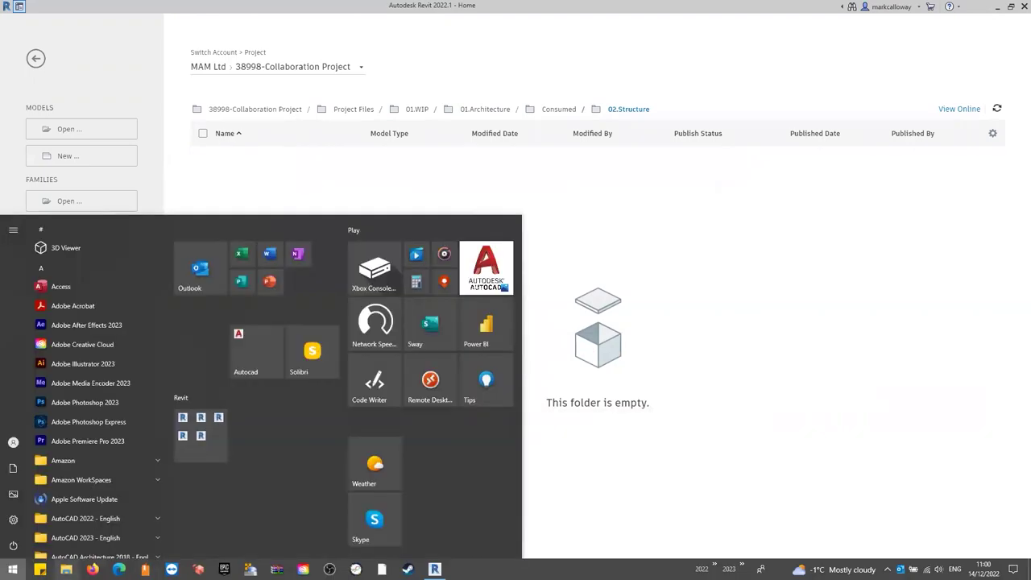
key("Escape")
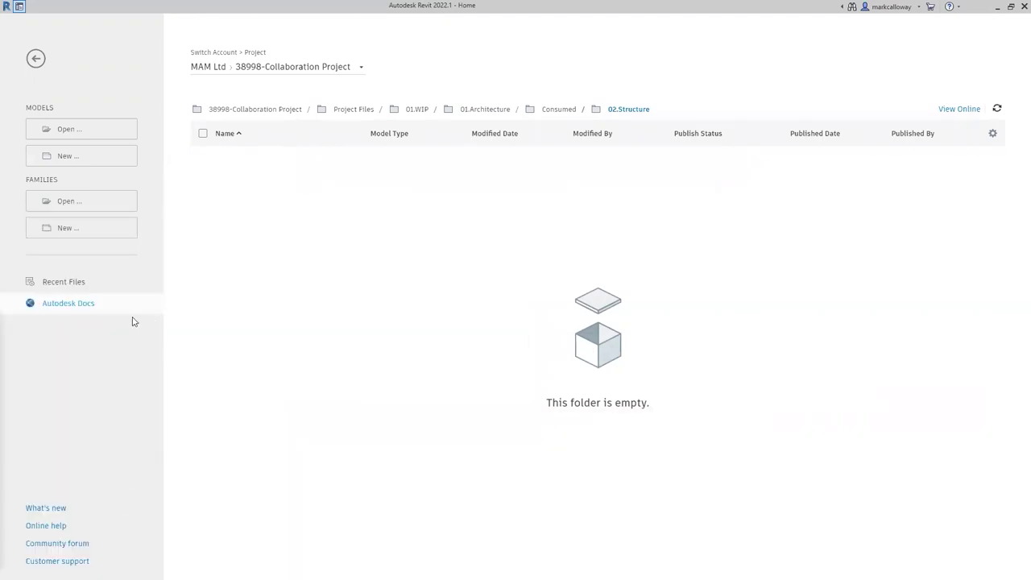
key("super+e")
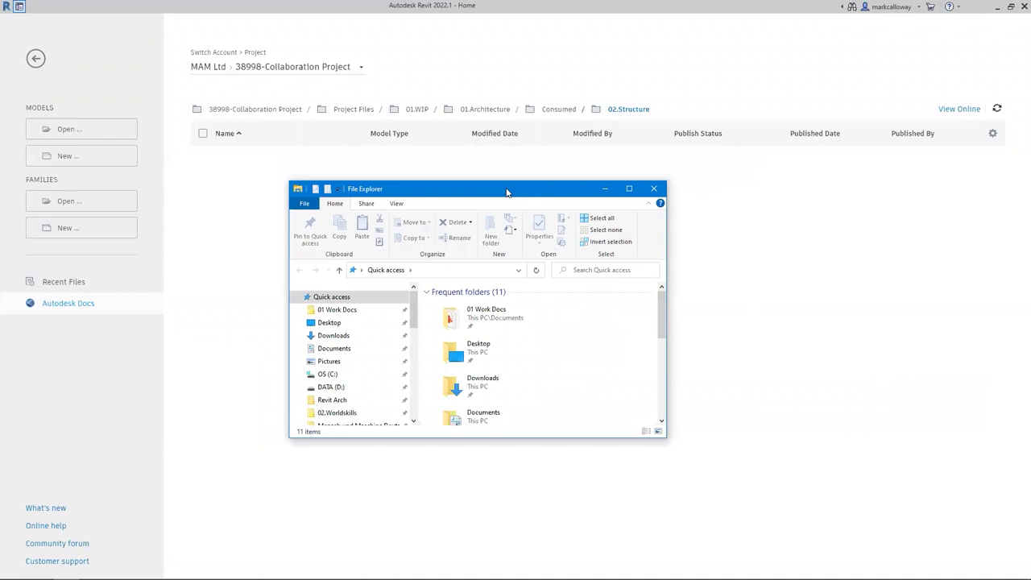
double_click(507, 189)
left_click(48, 372)
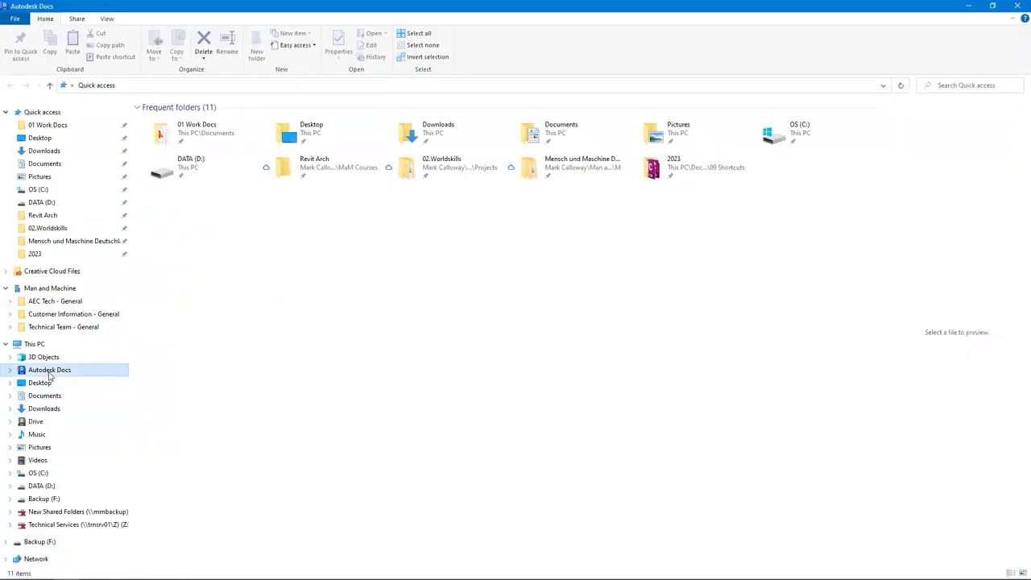
left_click(169, 85)
double_click(169, 86)
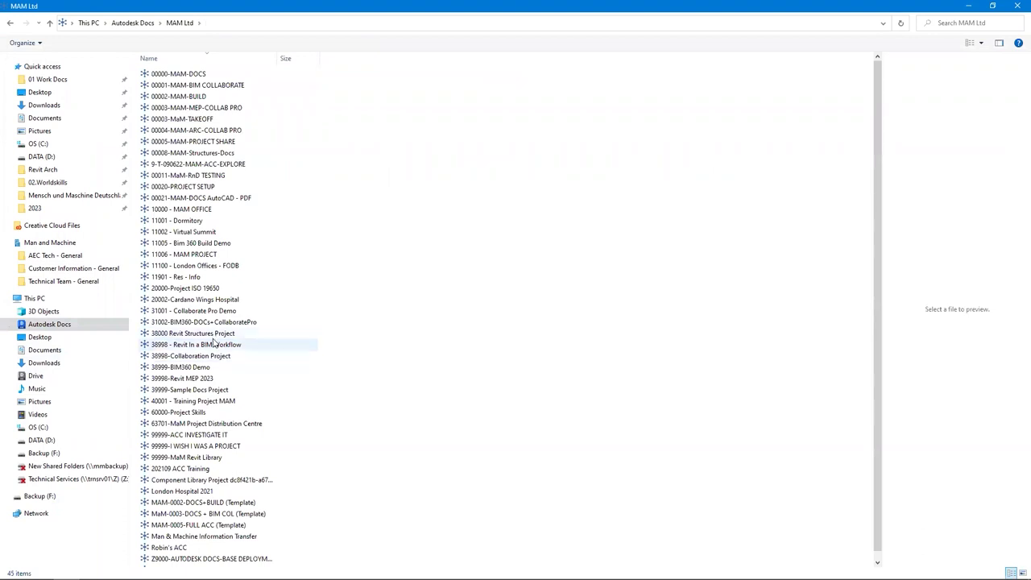
left_click(214, 356)
double_click(215, 356)
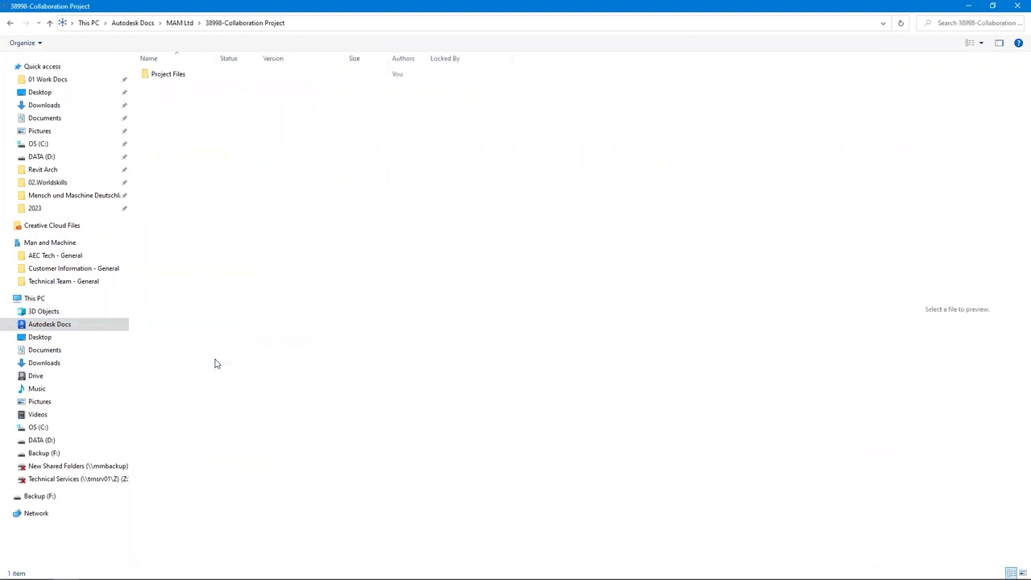
Browse to Project Files > 01.WIP > 01.Architecture > Consumed > 02.Structure and check the structural model's full name and version, then minimise File Explorer.
left_click(183, 75)
double_click(184, 73)
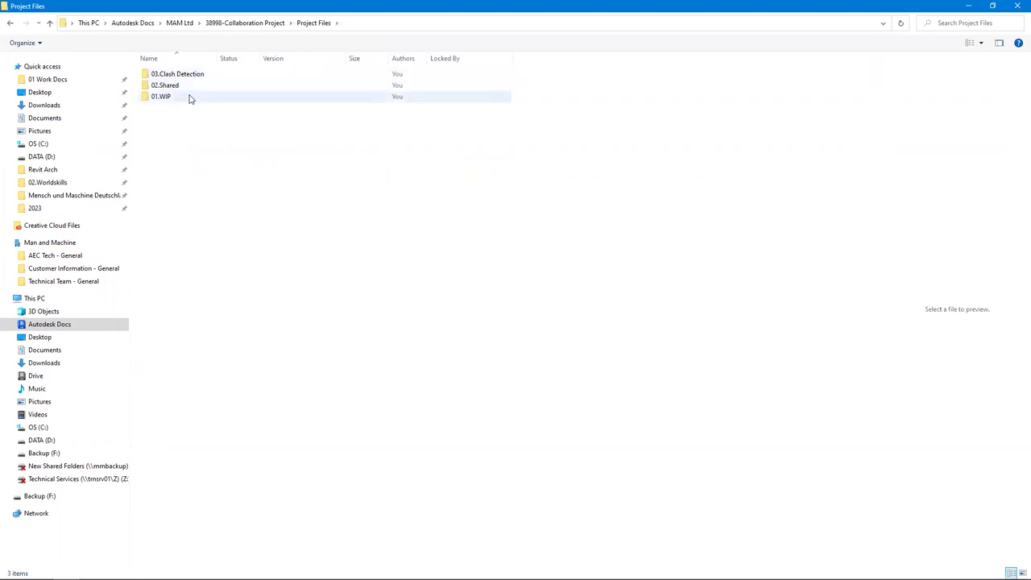
double_click(190, 97)
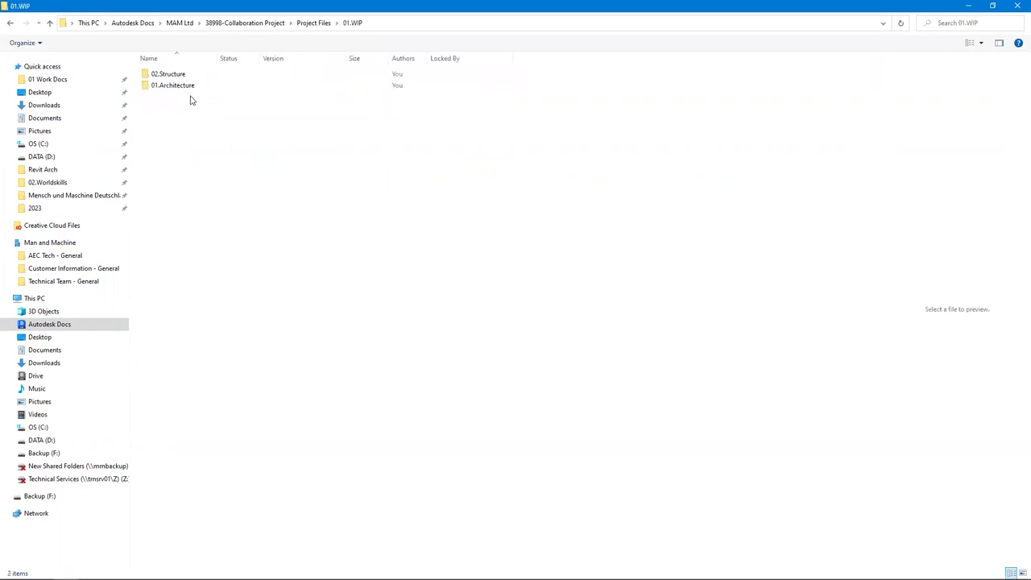
double_click(187, 87)
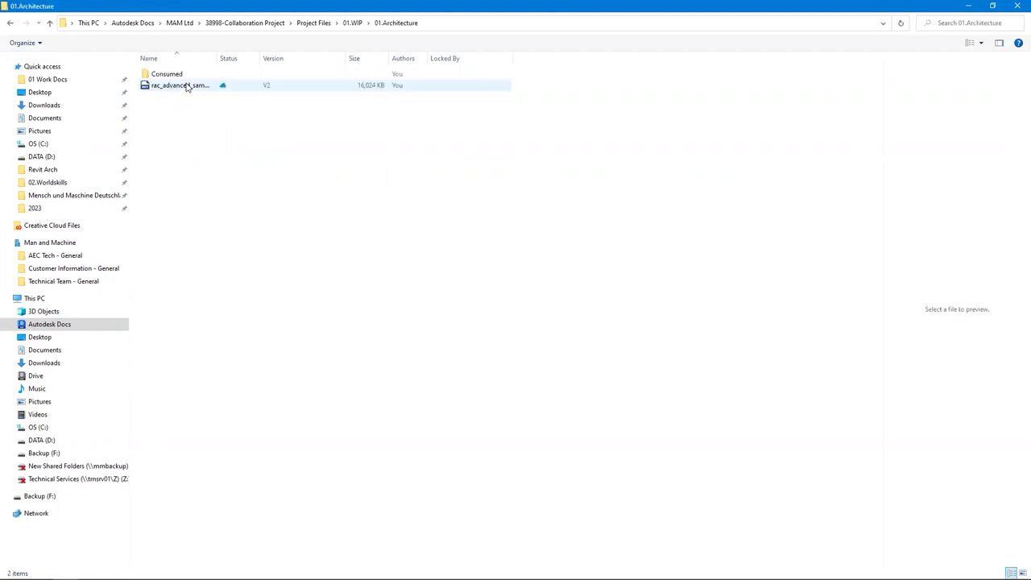
double_click(180, 75)
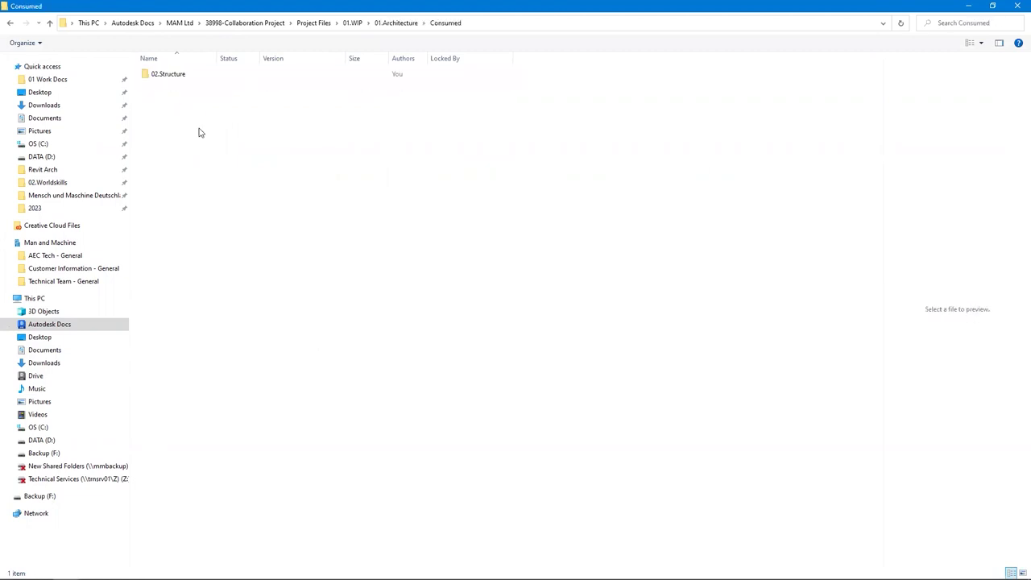
double_click(184, 74)
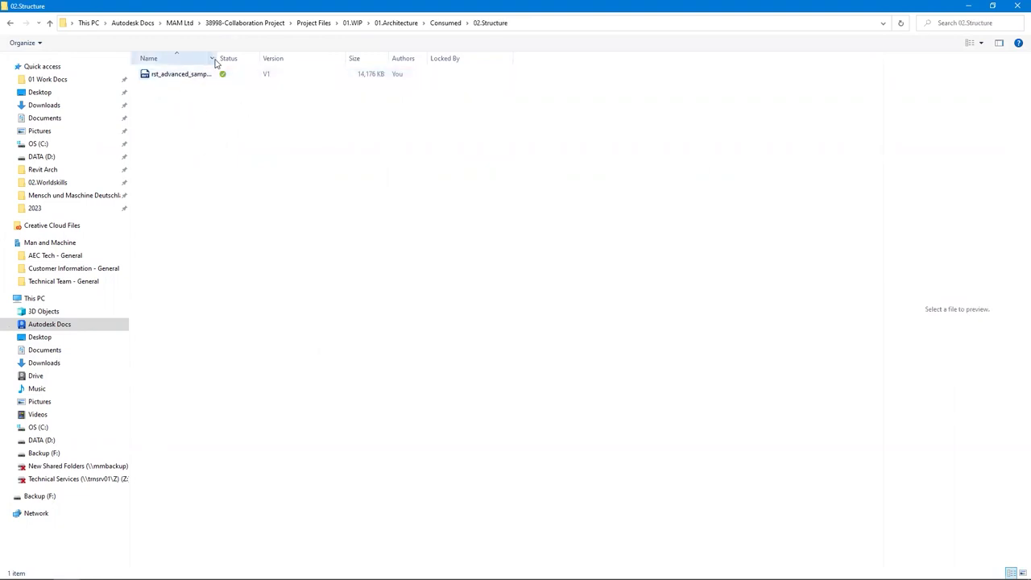
left_click_drag(216, 59, 258, 58)
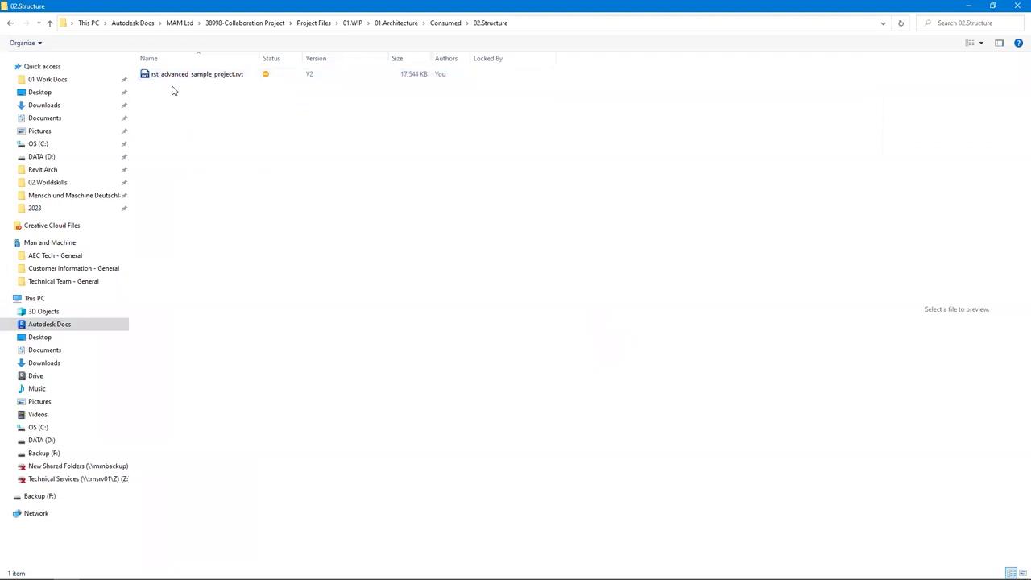
left_click(967, 8)
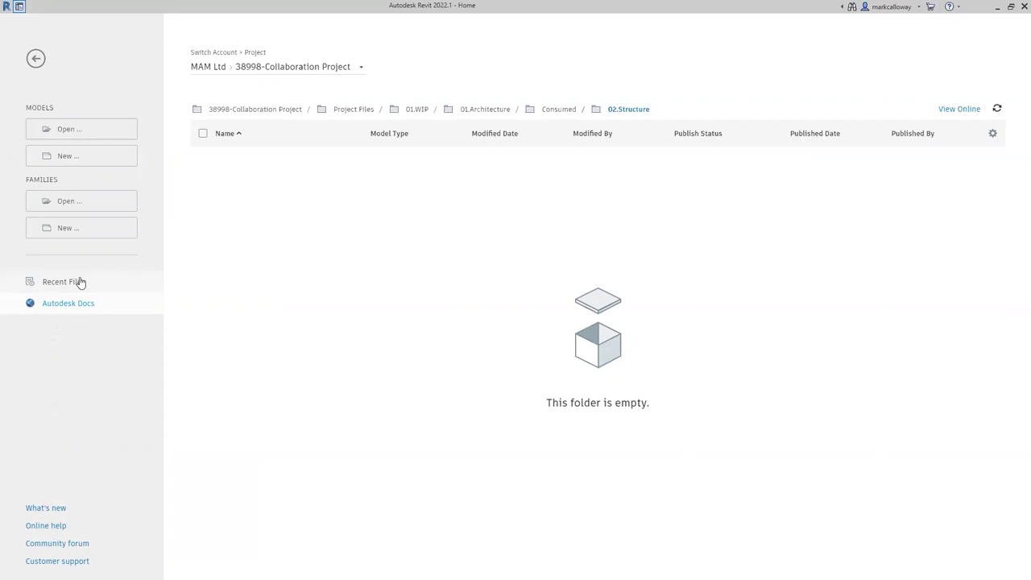
Back in Revit, reload the Autodesk Docs project, reopen 01.WIP > 01.Architecture > Consumed > 02.Structure and refresh it.
left_click(267, 112)
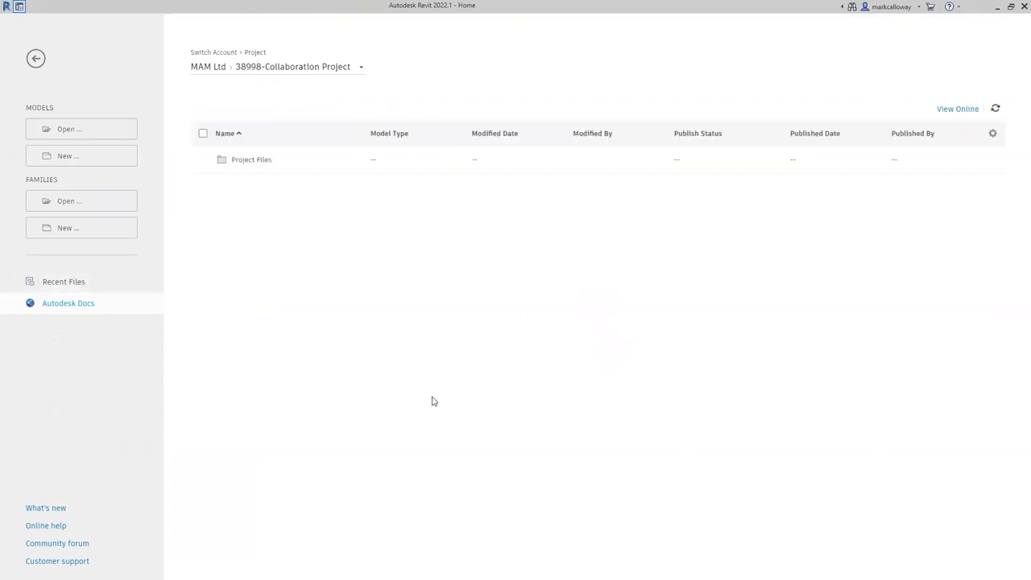
left_click(70, 282)
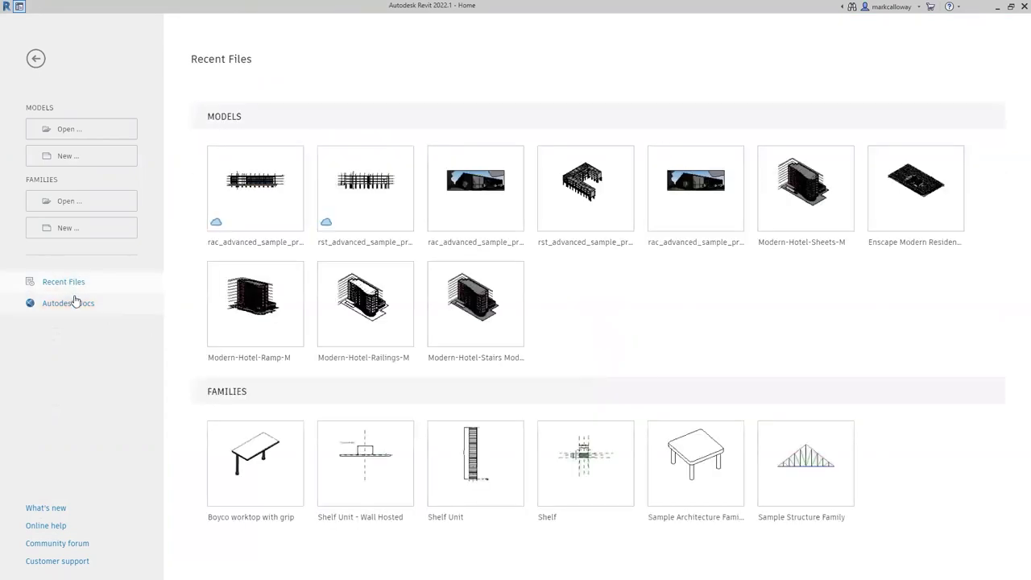
left_click(75, 303)
left_click(247, 161)
left_click(243, 161)
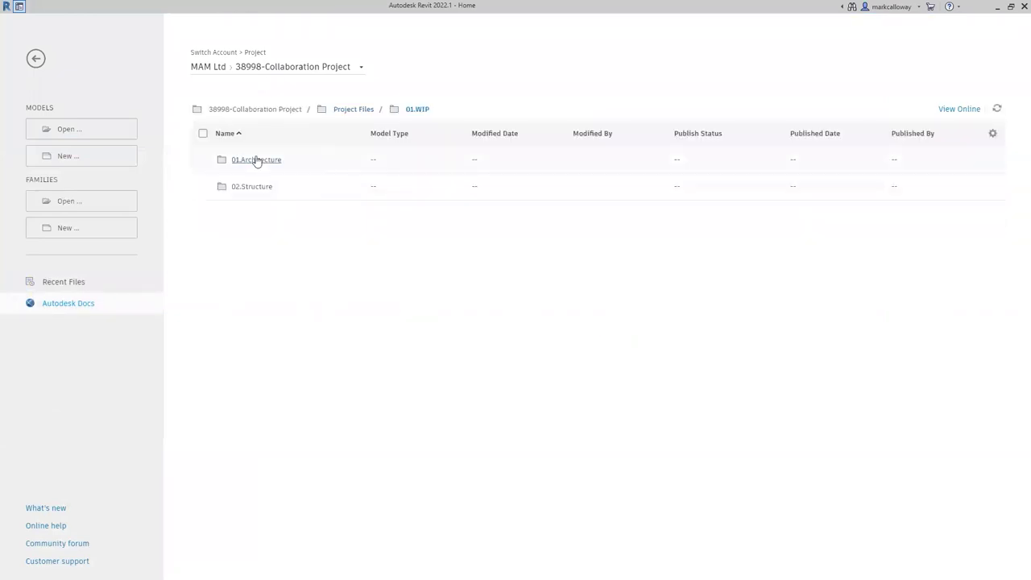
left_click(255, 160)
left_click(251, 160)
left_click(252, 161)
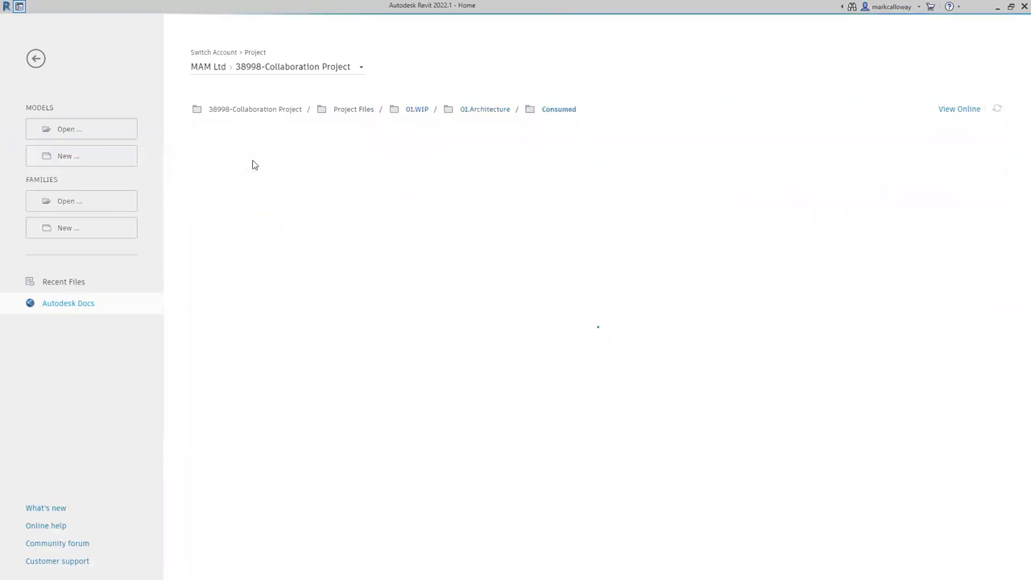
left_click(1001, 111)
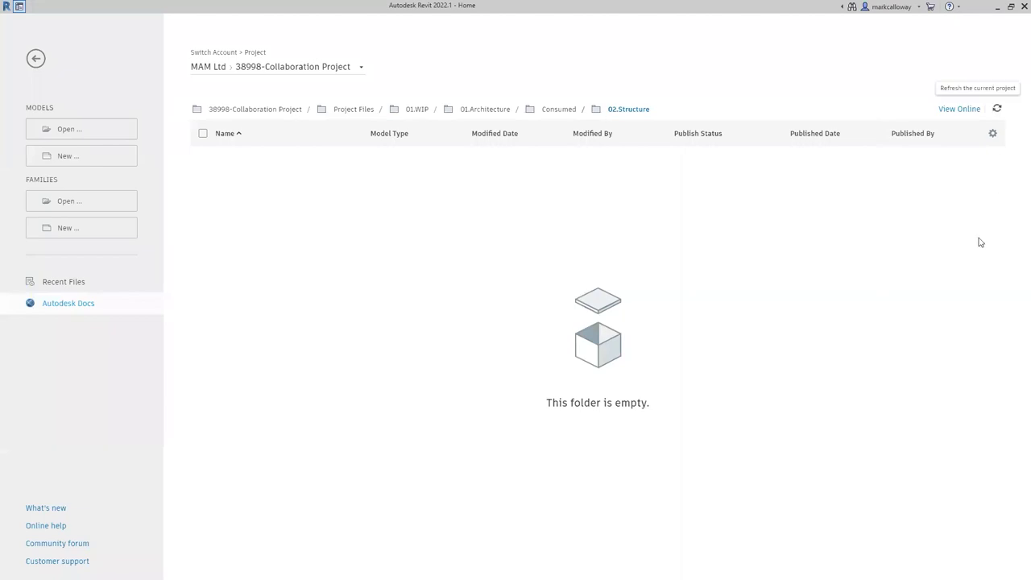
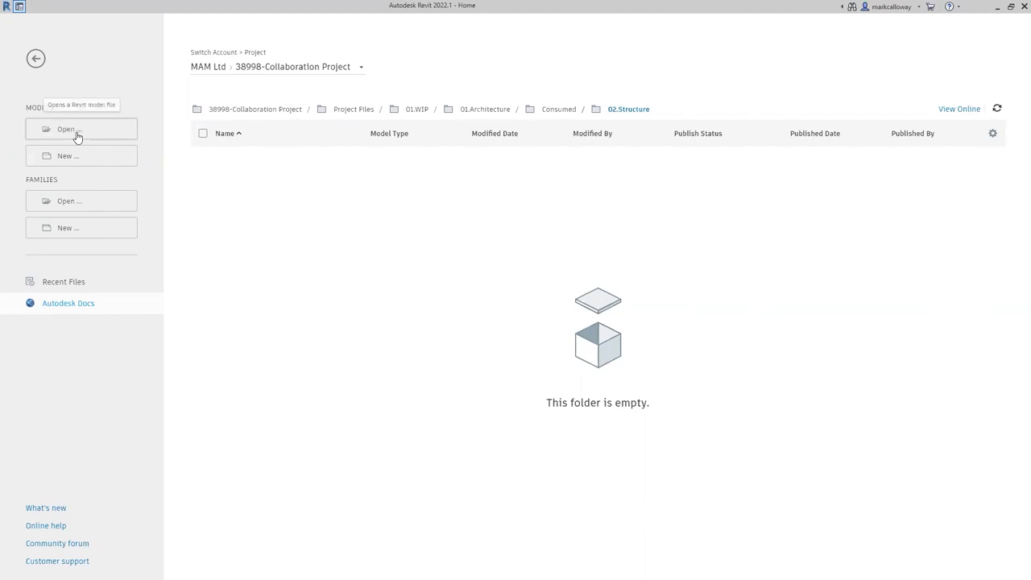
Open rac_advanced_sample_project.rvt from the Desktop folder Revit 2022 Samples > Samples.
left_click(77, 137)
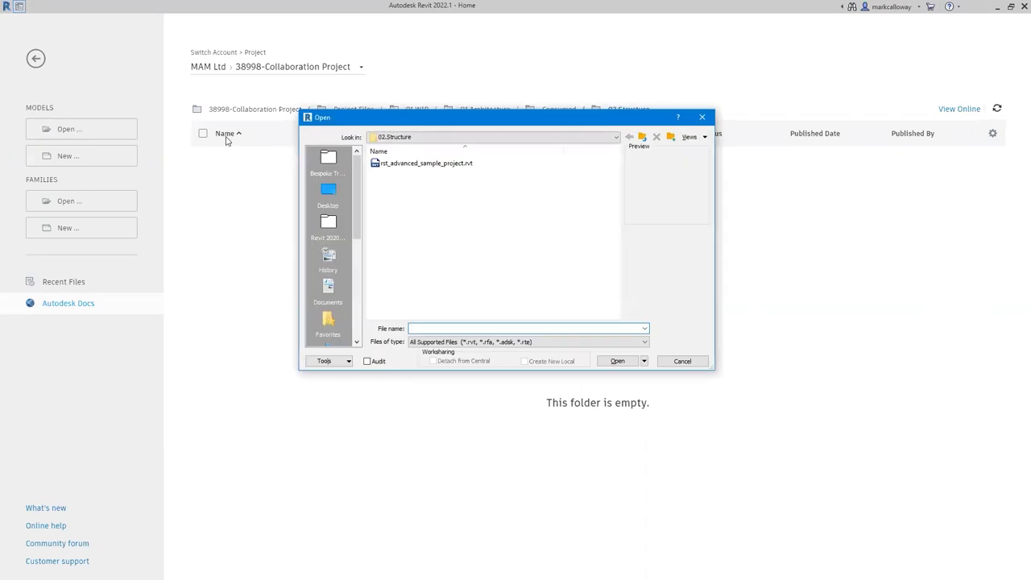
left_click(327, 193)
scroll(455, 278, "down", 3)
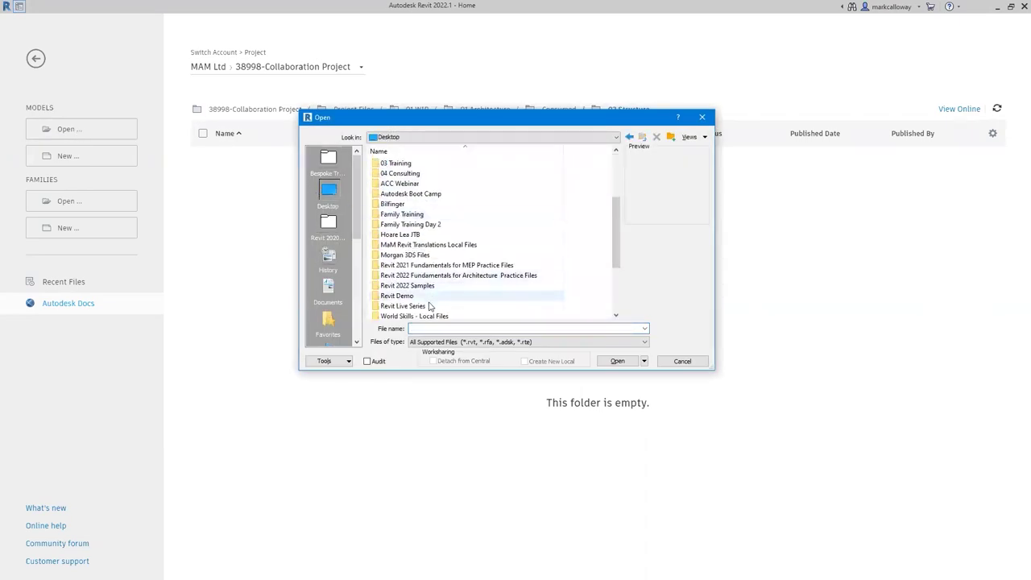
double_click(431, 286)
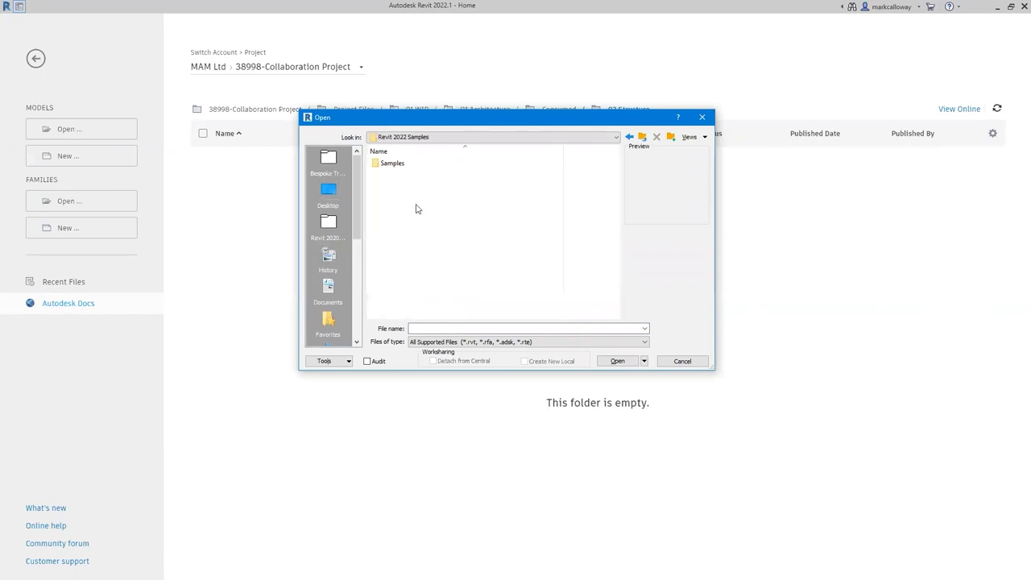
double_click(401, 163)
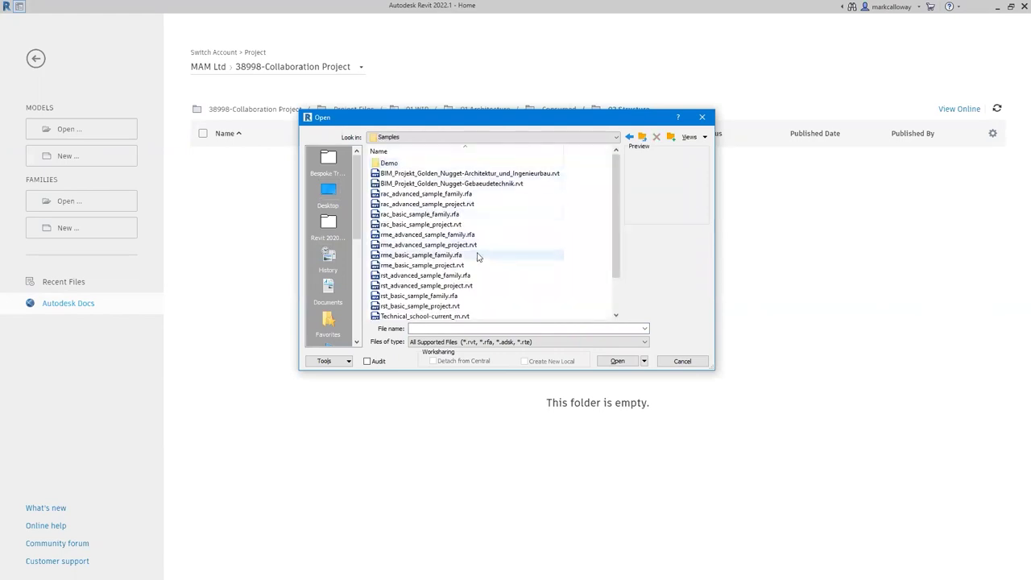
left_click(469, 205)
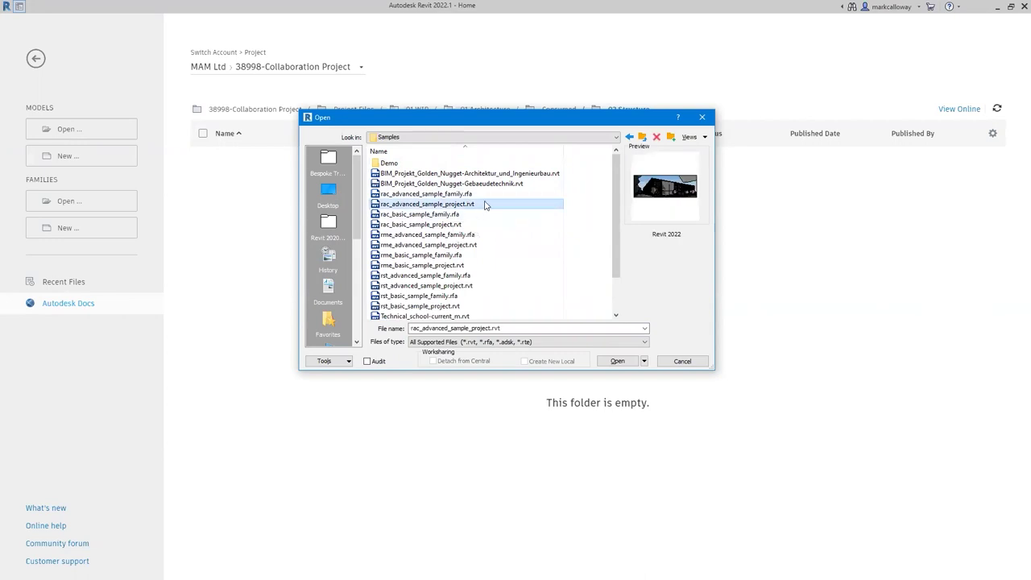
double_click(485, 205)
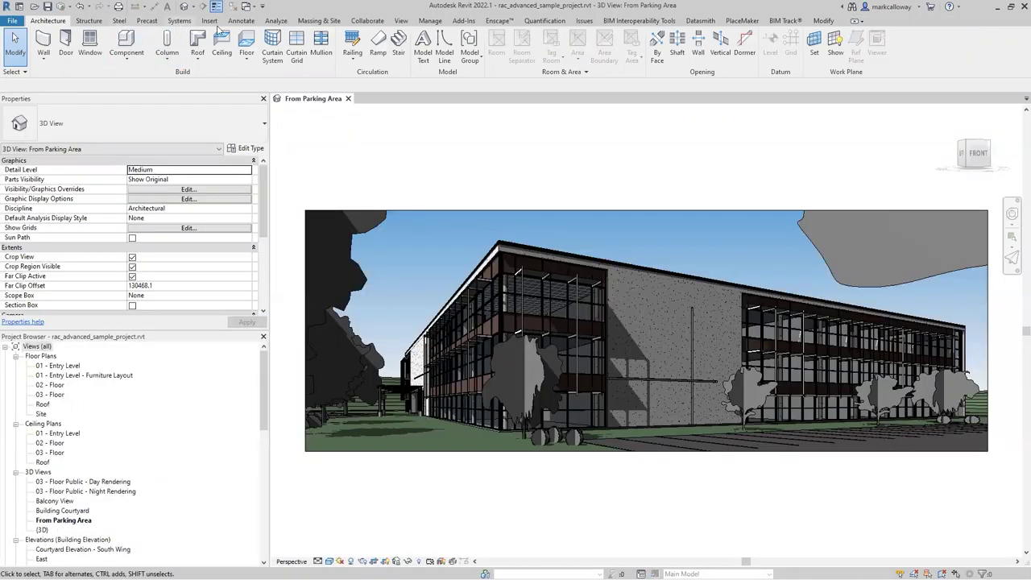
Link rst_advanced_sample_project.rvt from the Samples folder into the architectural model using Auto - Internal Origin to Internal Origin positioning.
left_click(210, 21)
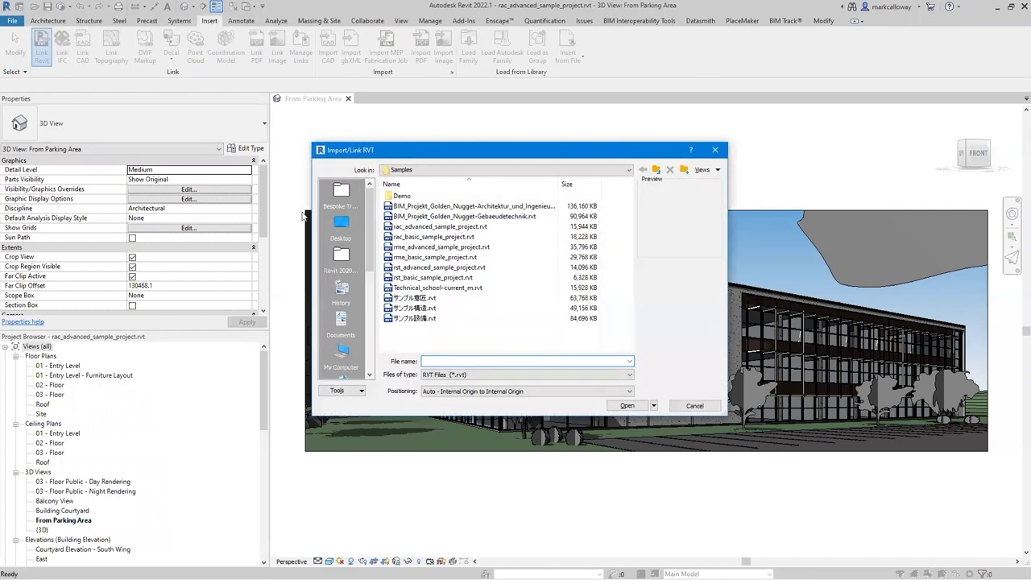
left_click(468, 269)
double_click(468, 269)
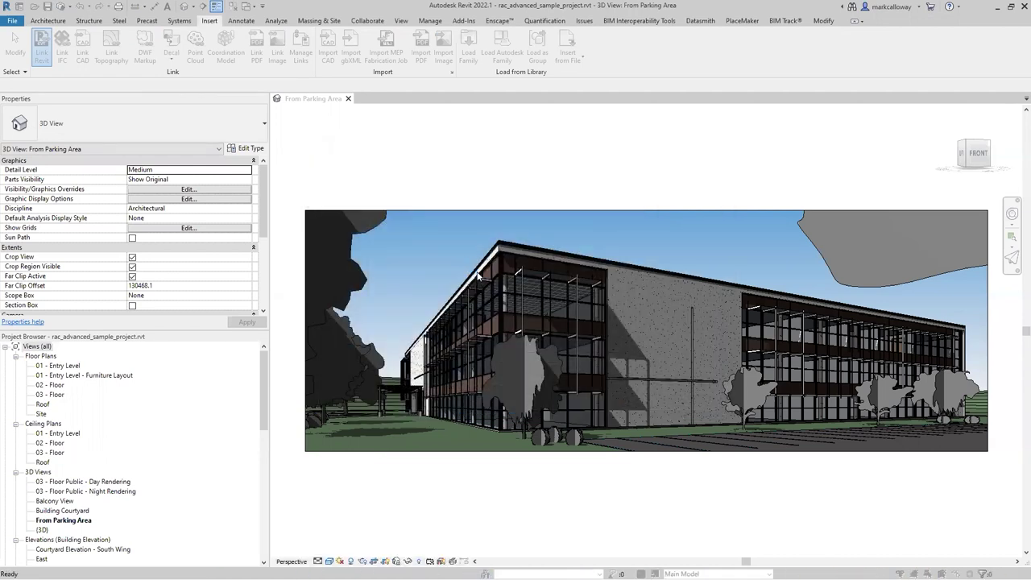
left_click(581, 336)
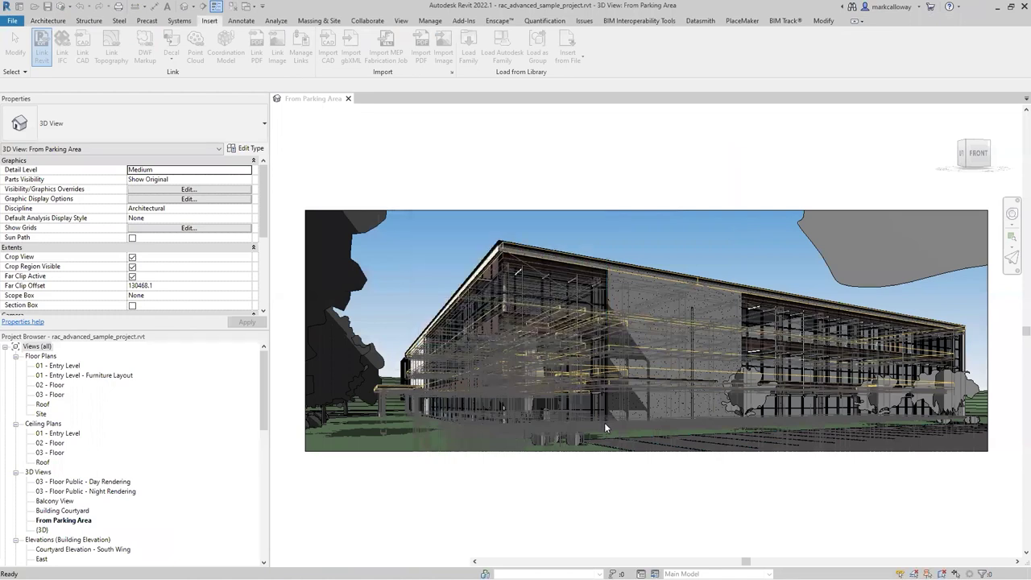
scroll(49, 482, "down", 3)
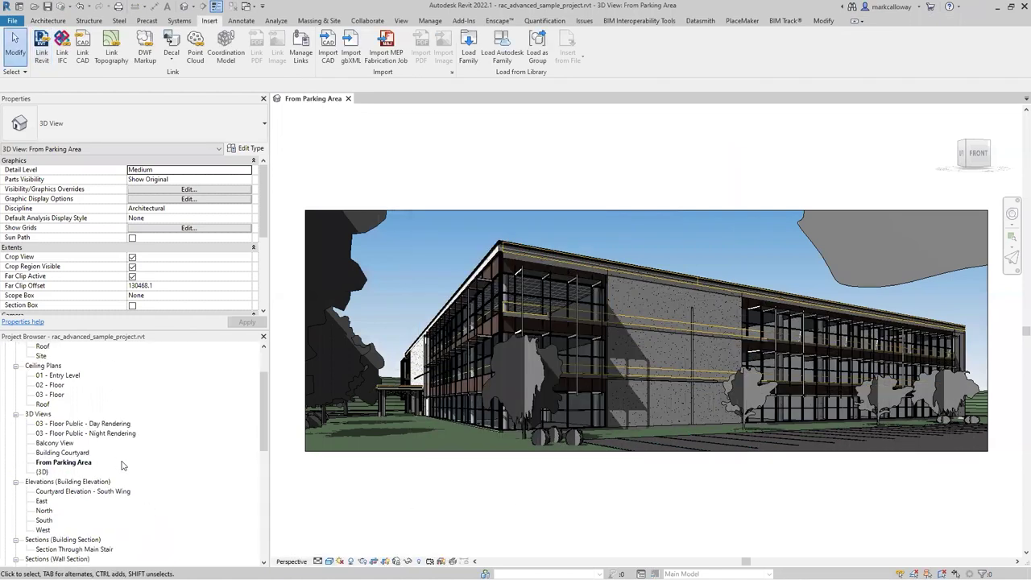
Open the South elevation and start Copy/Monitor on the linked rst_advanced_sample_project.rvt model.
left_click(43, 482)
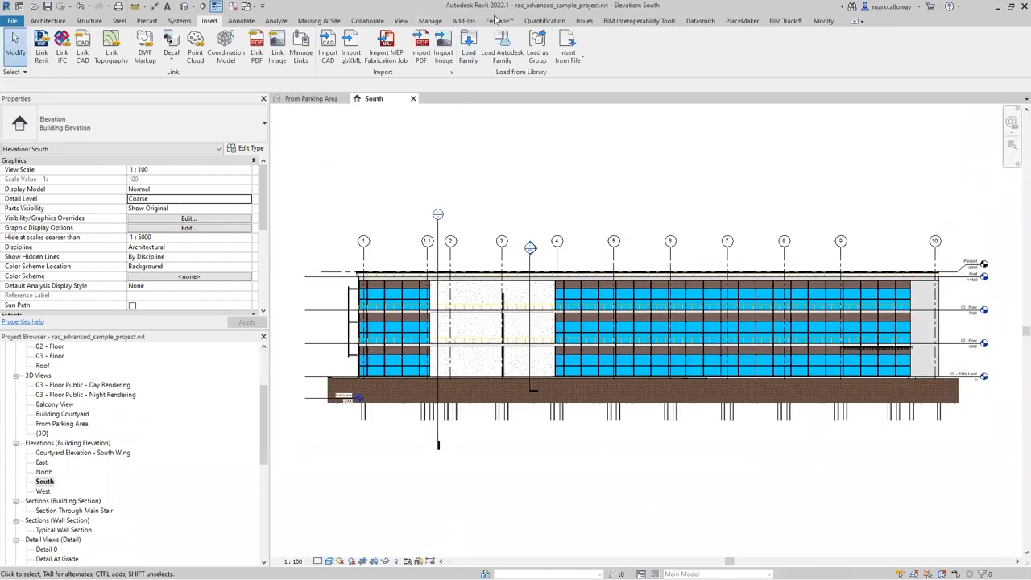
left_click(364, 21)
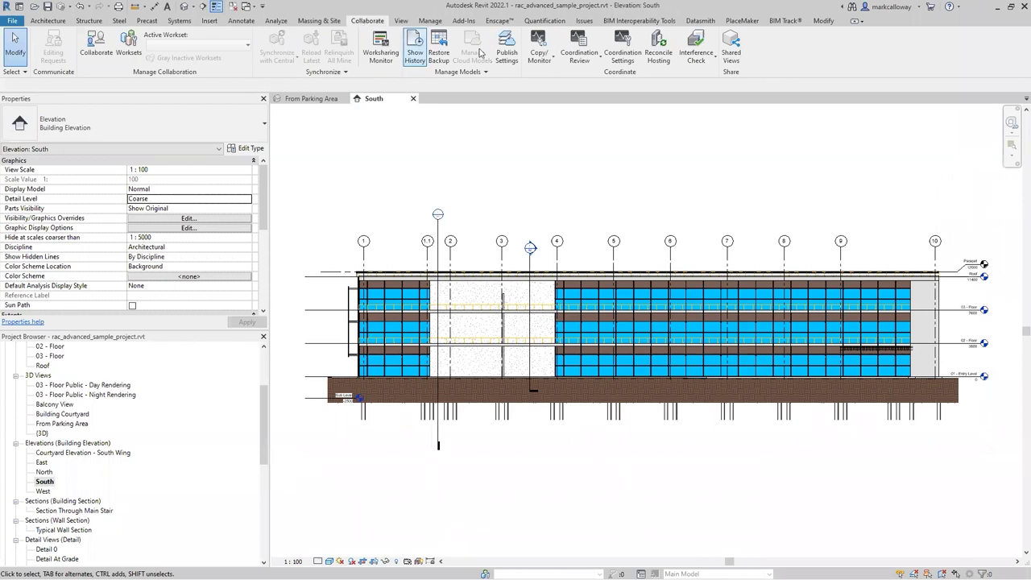
left_click(538, 55)
left_click(558, 99)
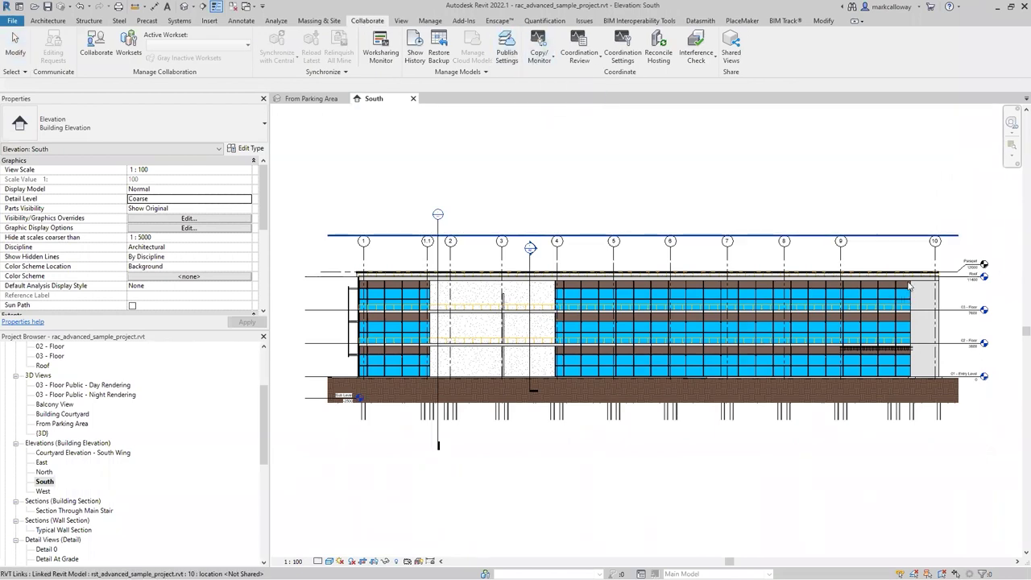
left_click(891, 451)
Extend the architectural level heads outward beside the Roof level so they stand clear of the linked structural level heads.
scroll(907, 450, "up", 5)
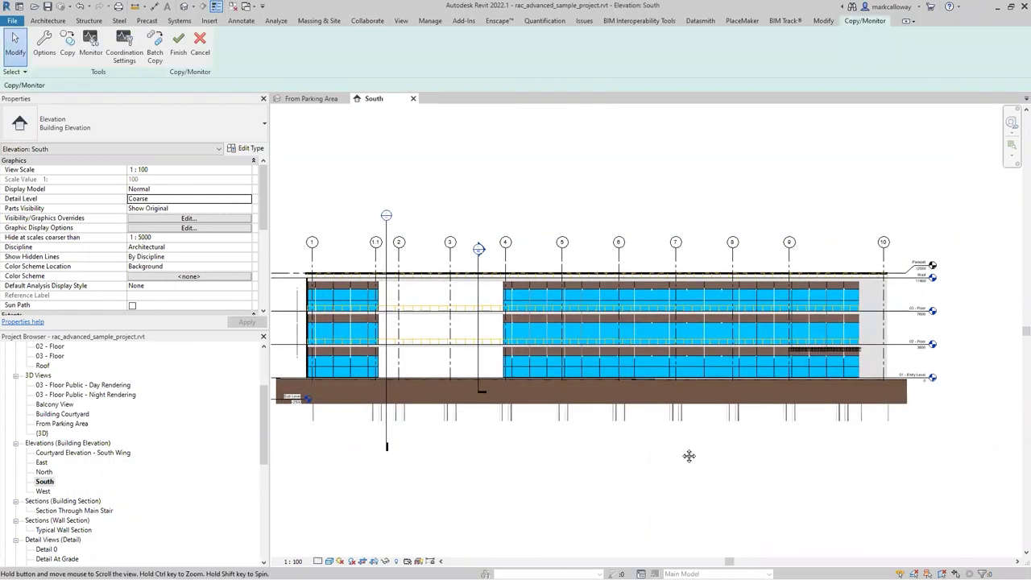
scroll(762, 274, "up", 2)
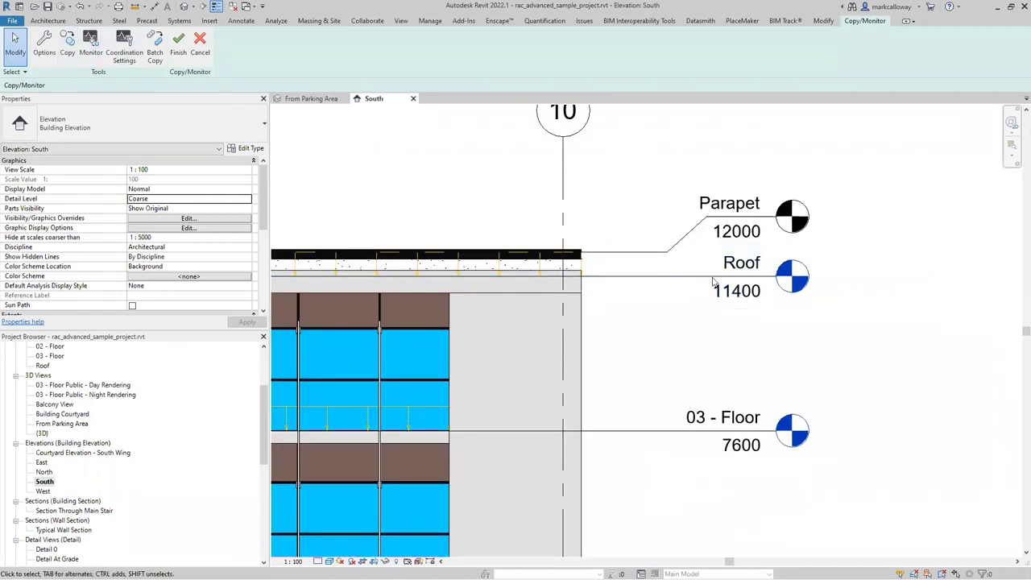
left_click(749, 277)
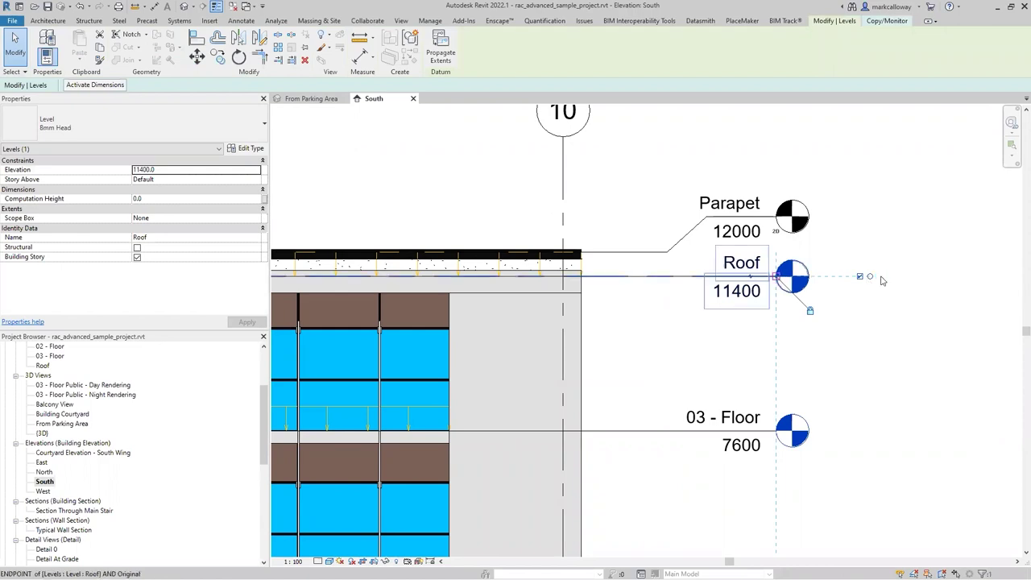
left_click_drag(869, 277, 881, 277)
left_click(914, 312)
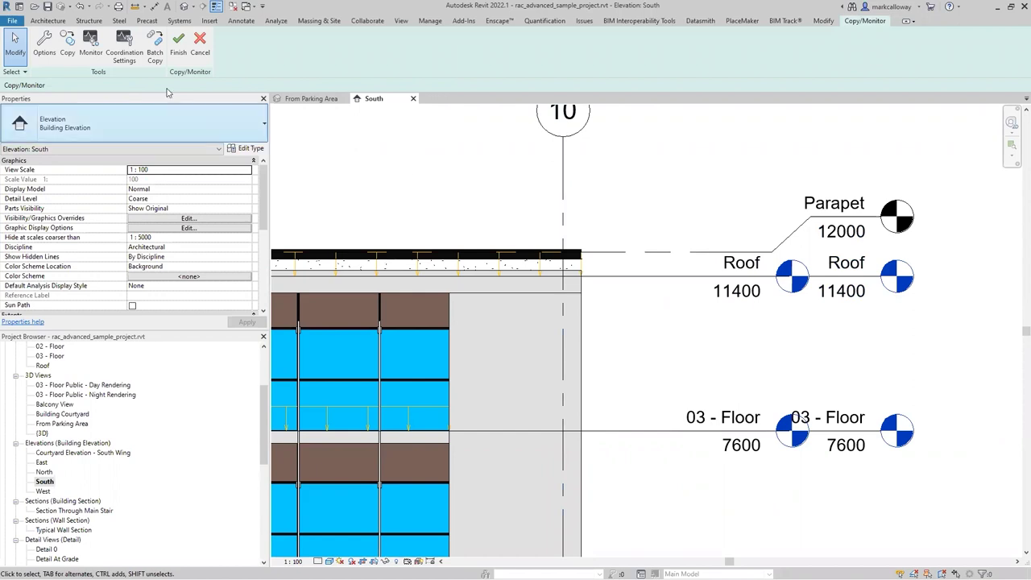
Monitor the architectural Roof level against the linked structural Roof level and finish Copy/Monitor.
left_click(91, 42)
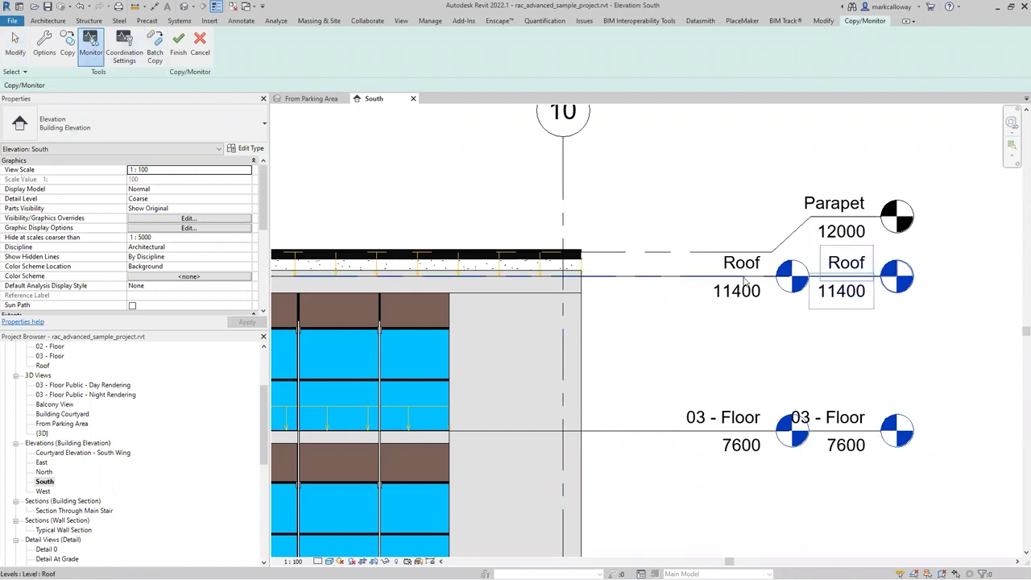
left_click(820, 382)
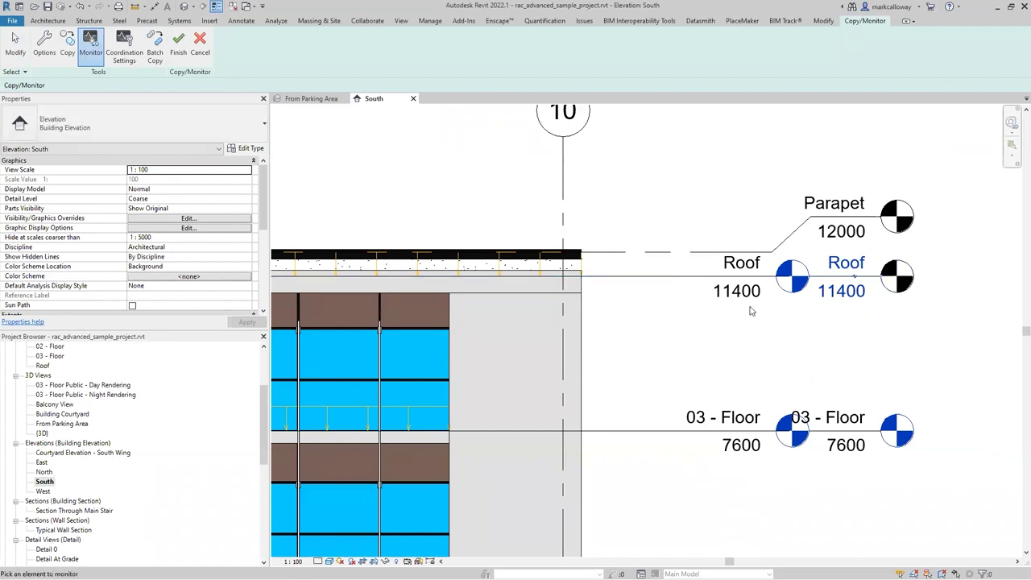
left_click(178, 42)
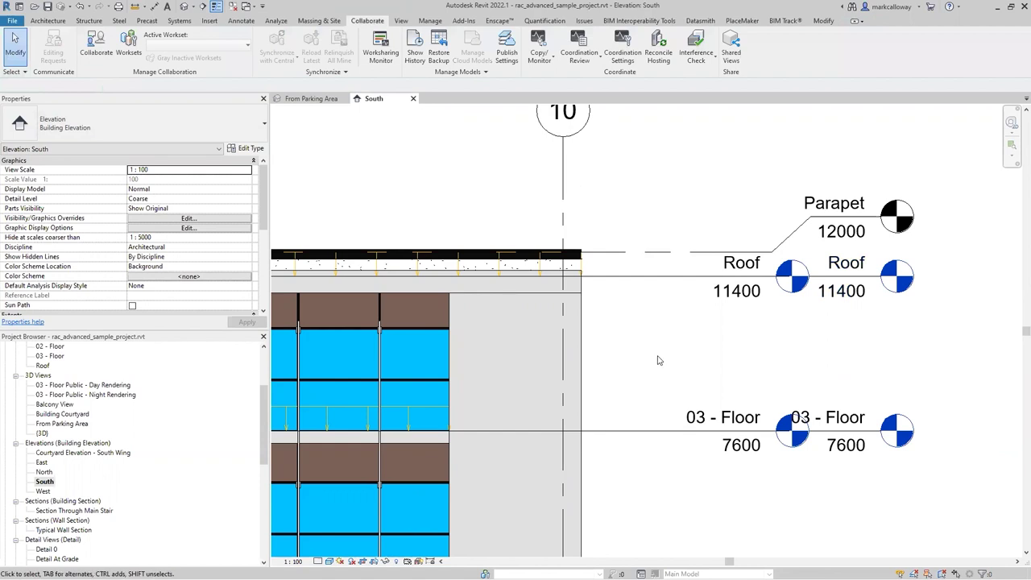
Try to save the architectural model over rac_advanced_sample_project.rvt in the Samples folder.
left_click(48, 6)
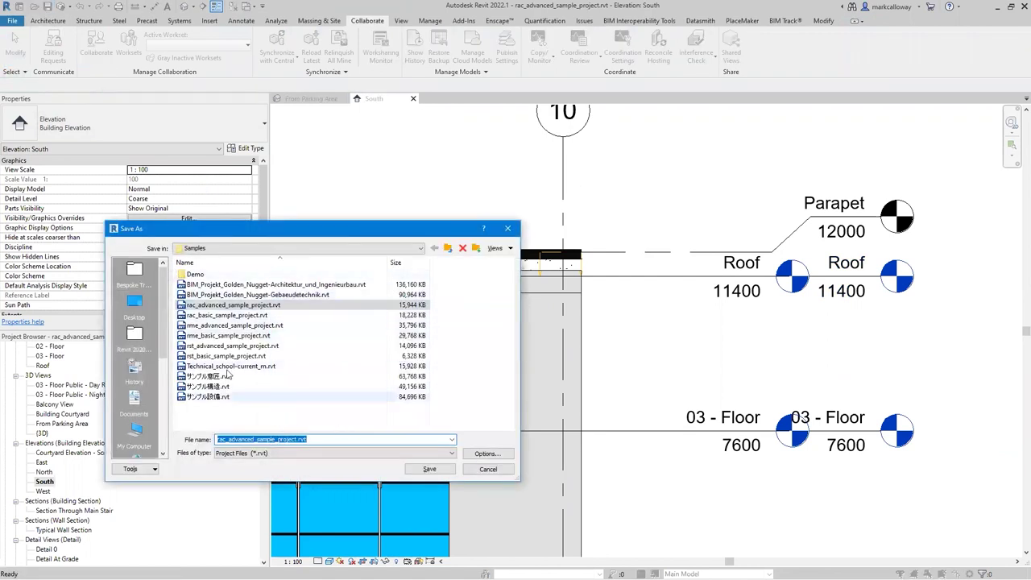
left_click(435, 474)
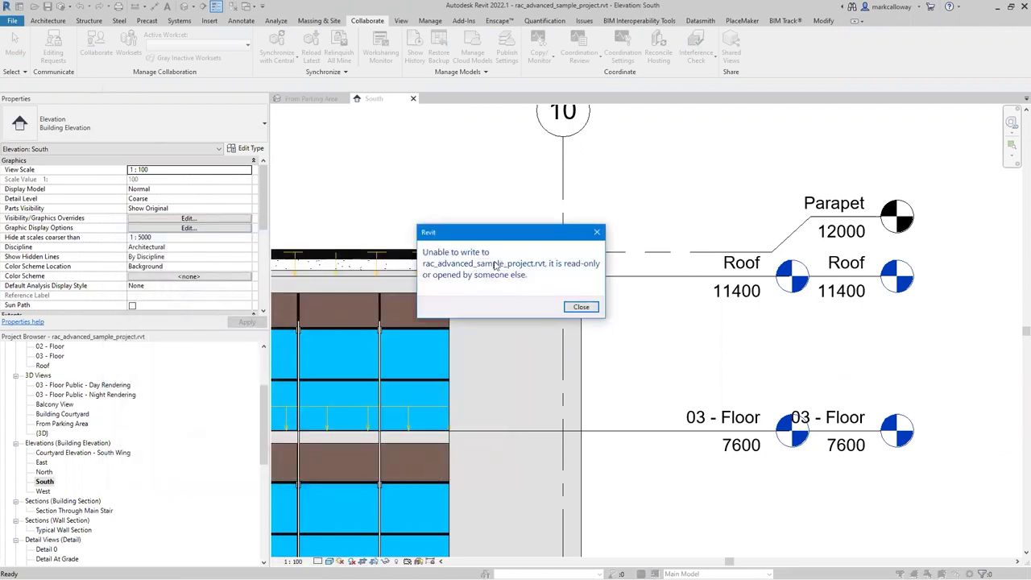
left_click(581, 307)
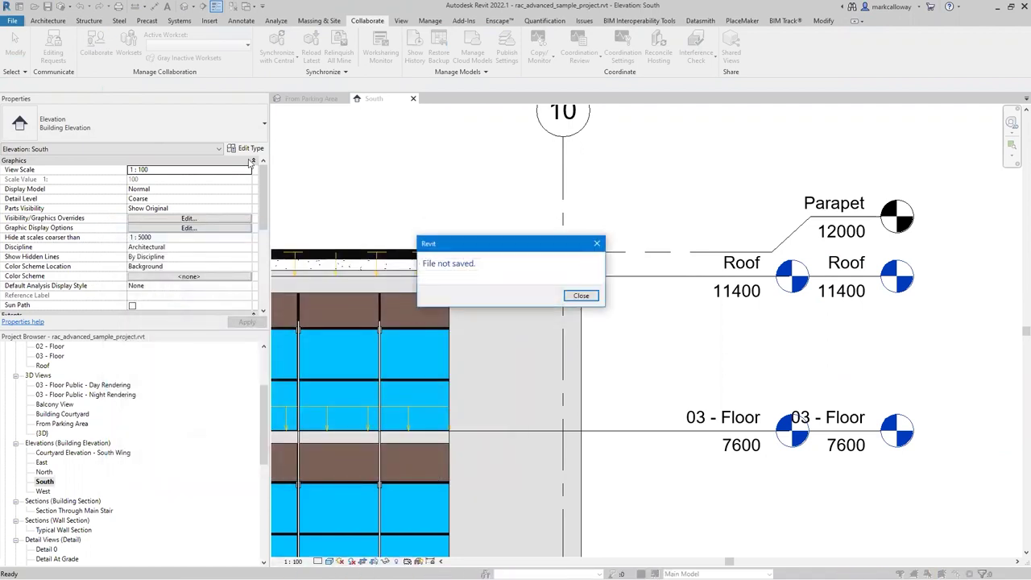
left_click(580, 296)
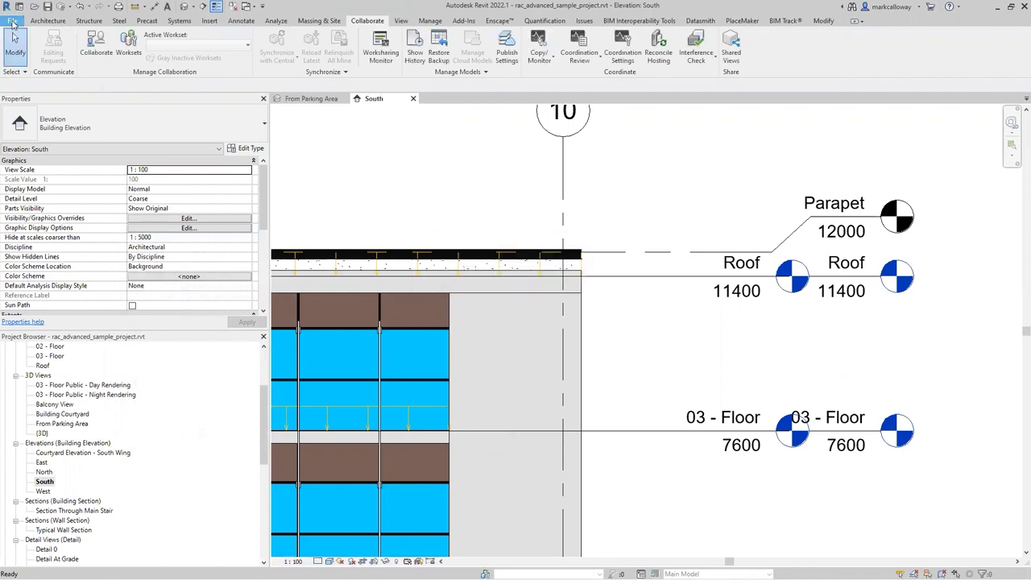
Save the architectural model as a project named rac_advanced_sample_project.rvt on the Desktop.
left_click(12, 21)
mouse_move(45, 146)
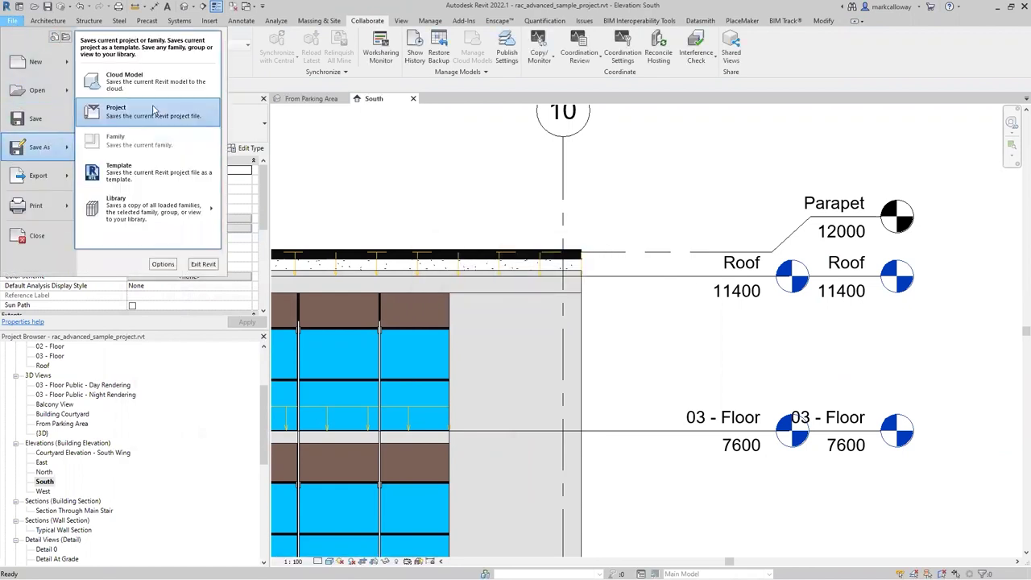
left_click(156, 114)
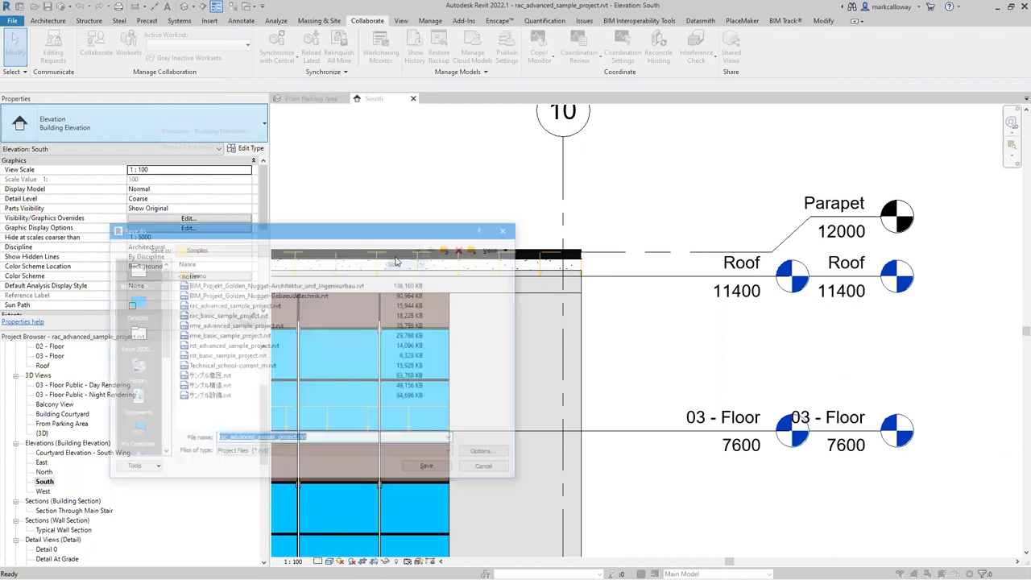
left_click(133, 302)
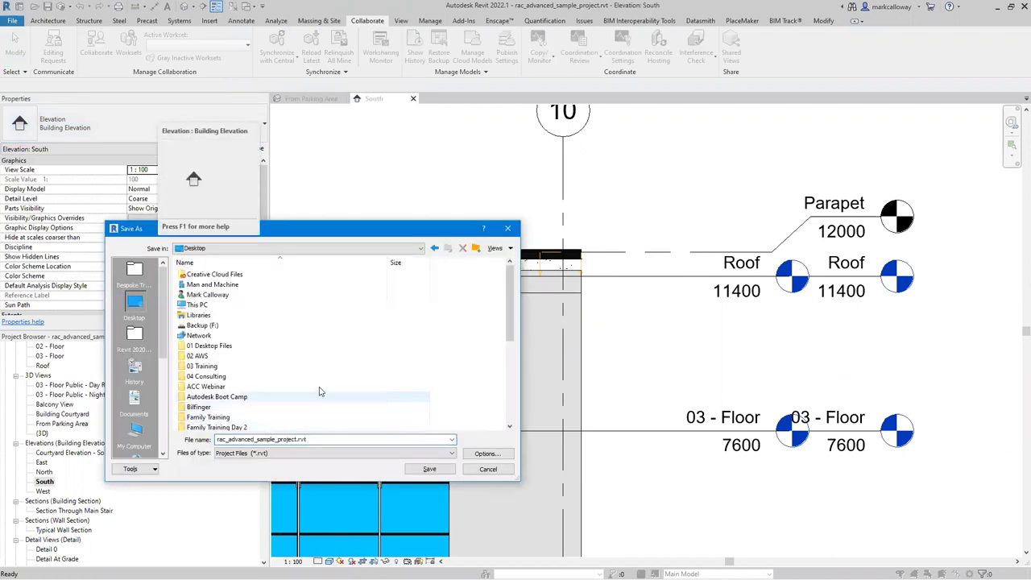
right_click(475, 372)
key("Escape")
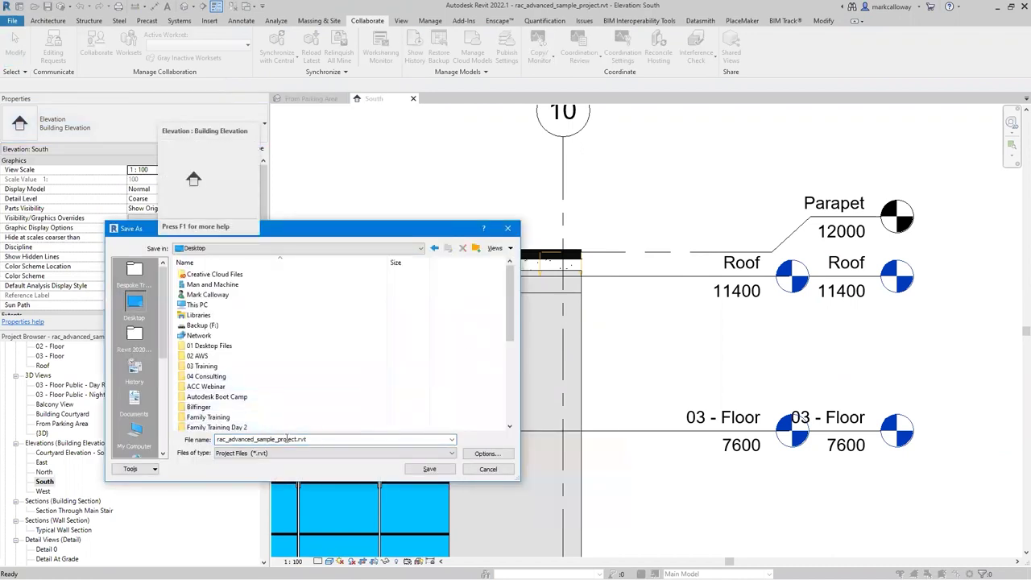
key("Return")
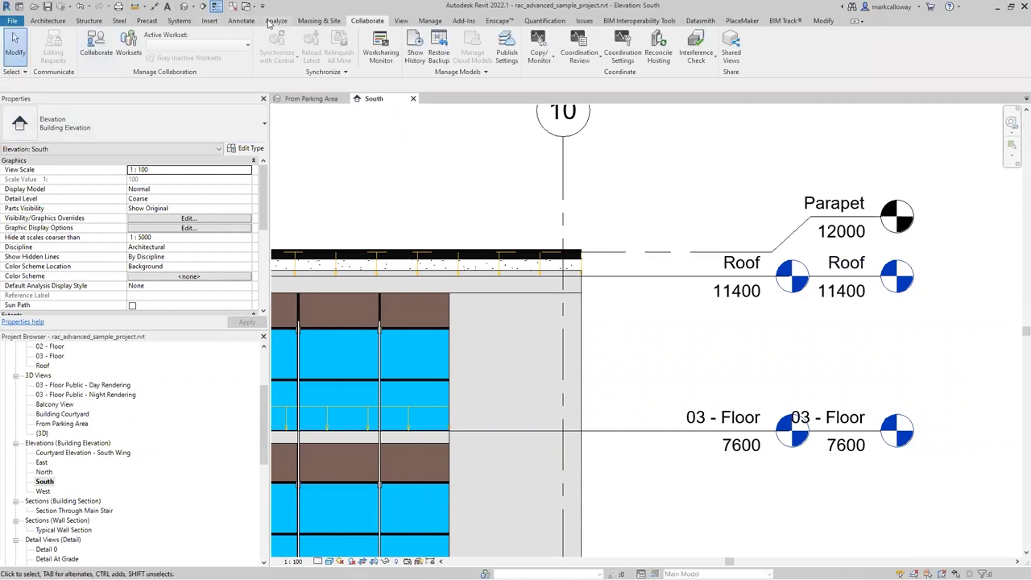
left_click(209, 23)
left_click(41, 46)
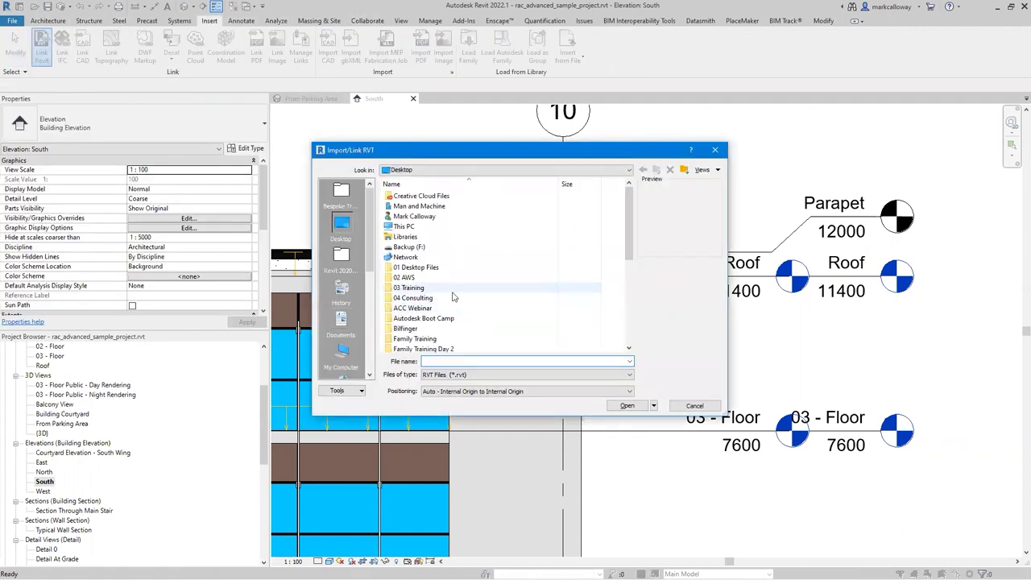
scroll(439, 310, "down", 3)
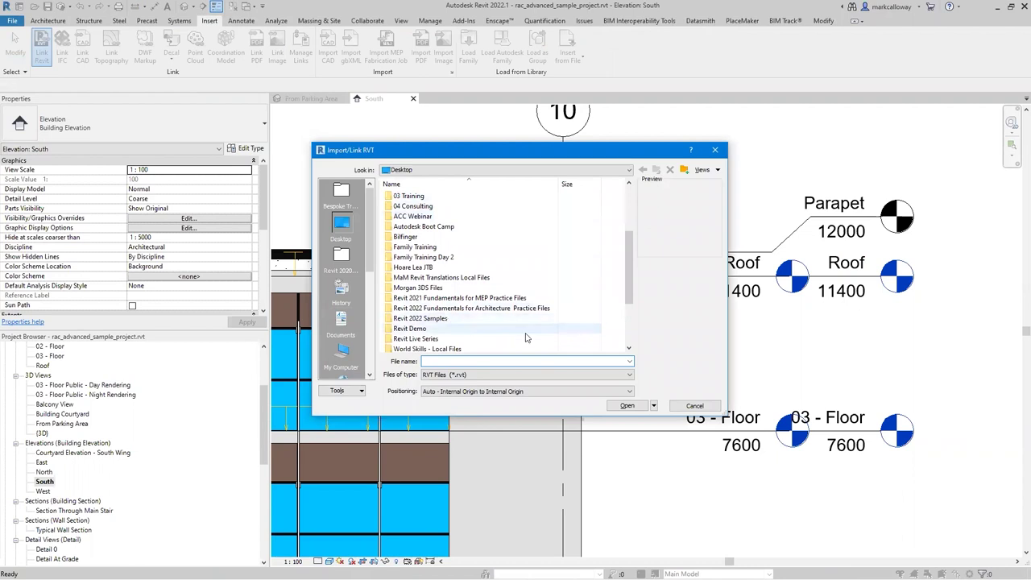
left_click(695, 405)
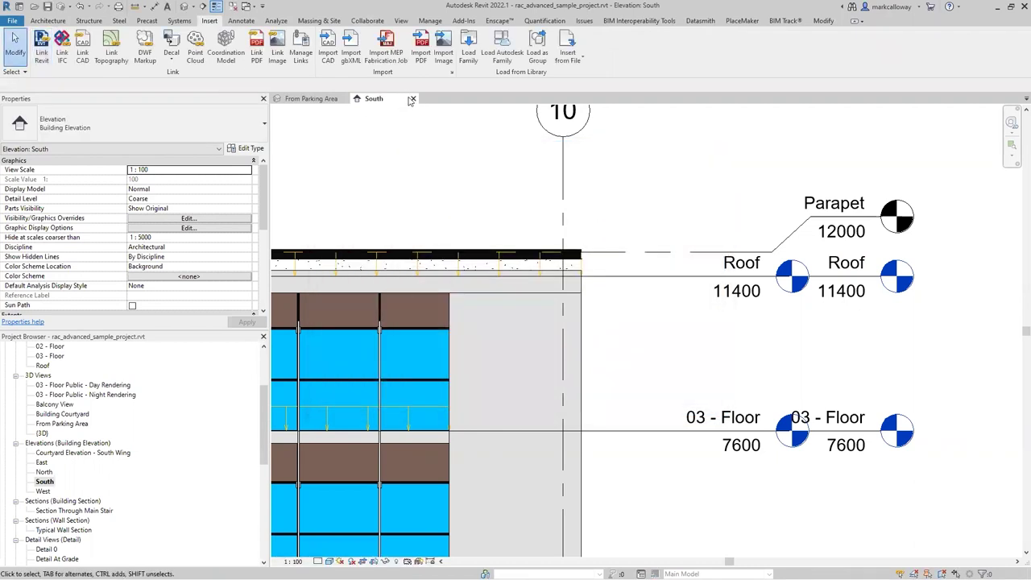
Close the architectural model and open rst_advanced_sample_project.rvt from the Desktop folder Revit 2022 Samples > Samples.
left_click(414, 98)
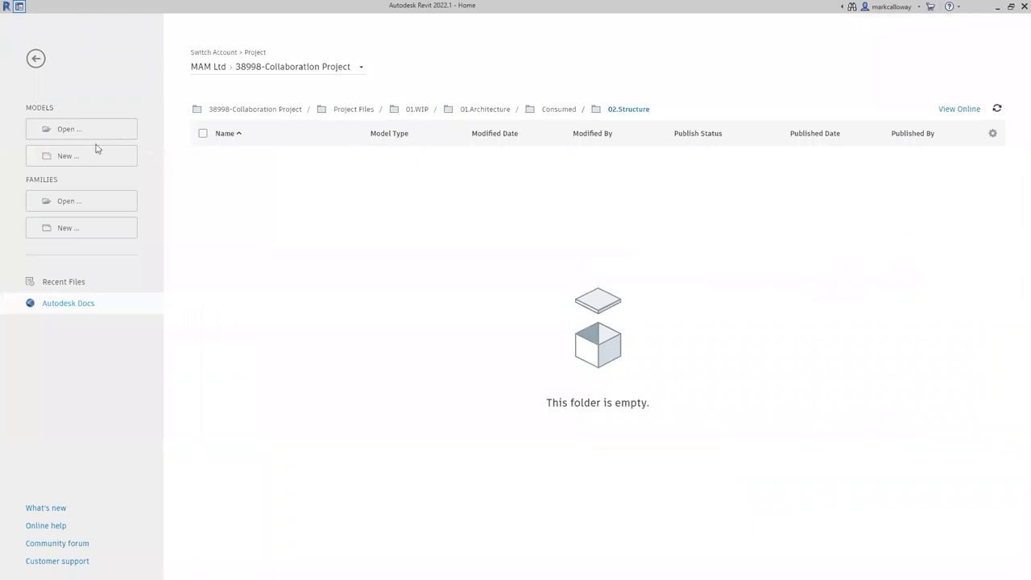
left_click(83, 129)
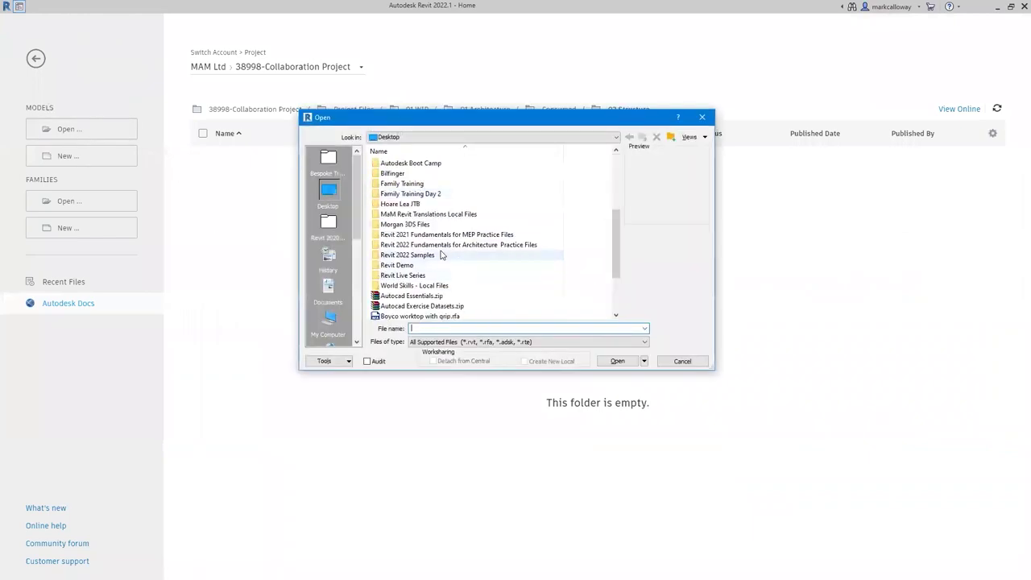
double_click(437, 255)
double_click(407, 164)
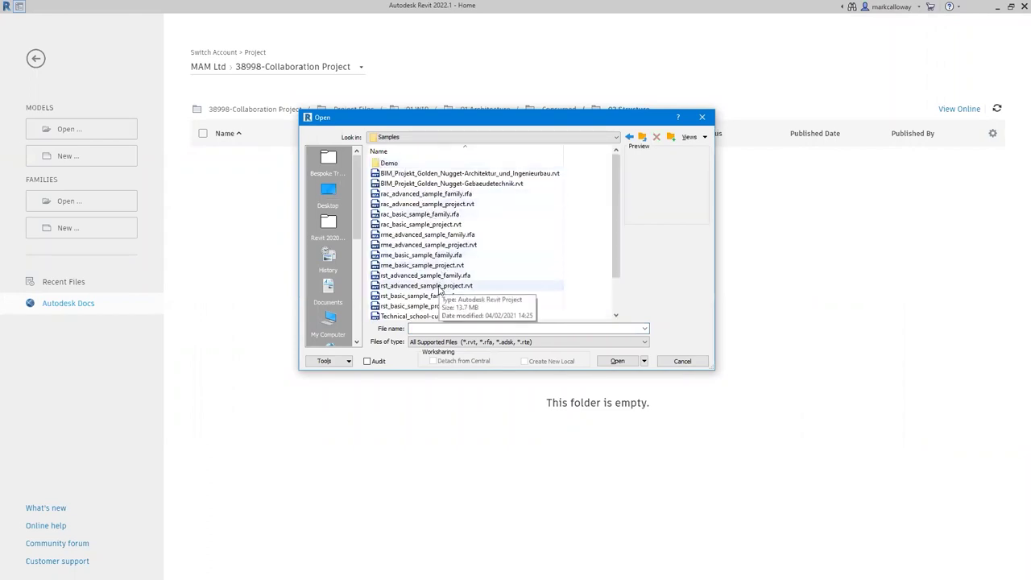
left_click(440, 287)
double_click(440, 288)
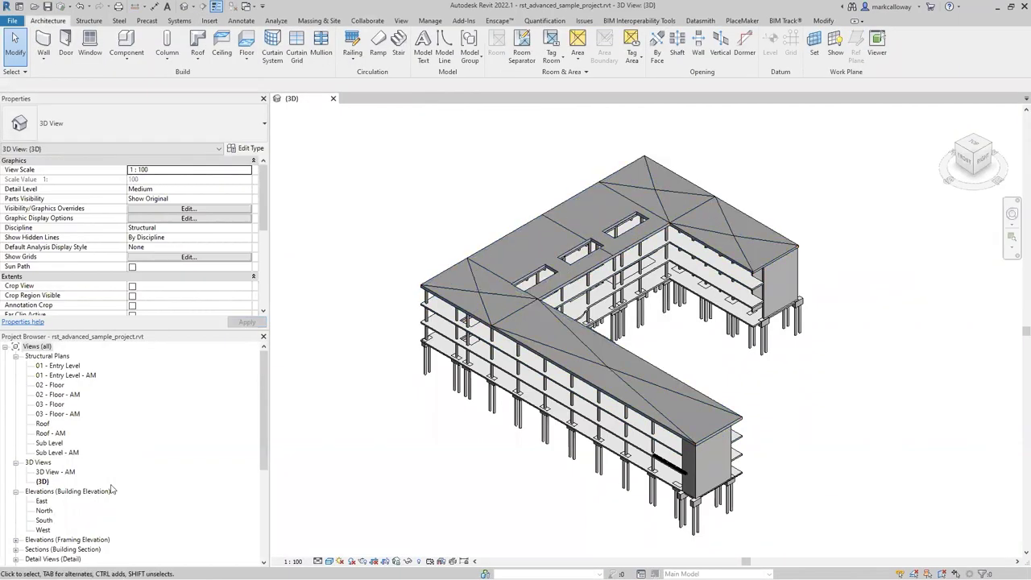
Open the structural model's South elevation and set the Roof level's elevation to 11500.
scroll(113, 489, "down", 2)
left_click(43, 481)
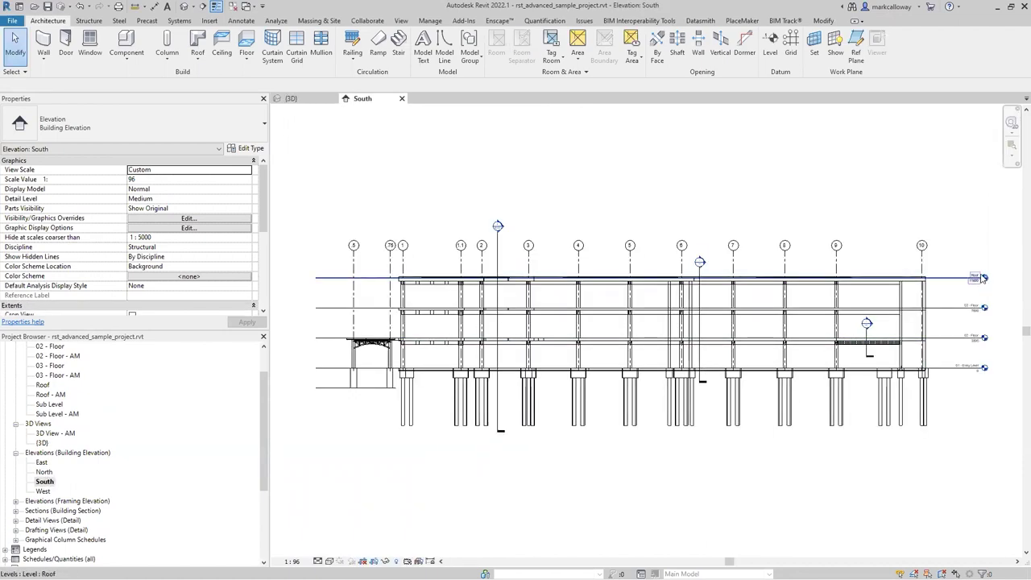
scroll(983, 278, "up", 3)
left_click(976, 280)
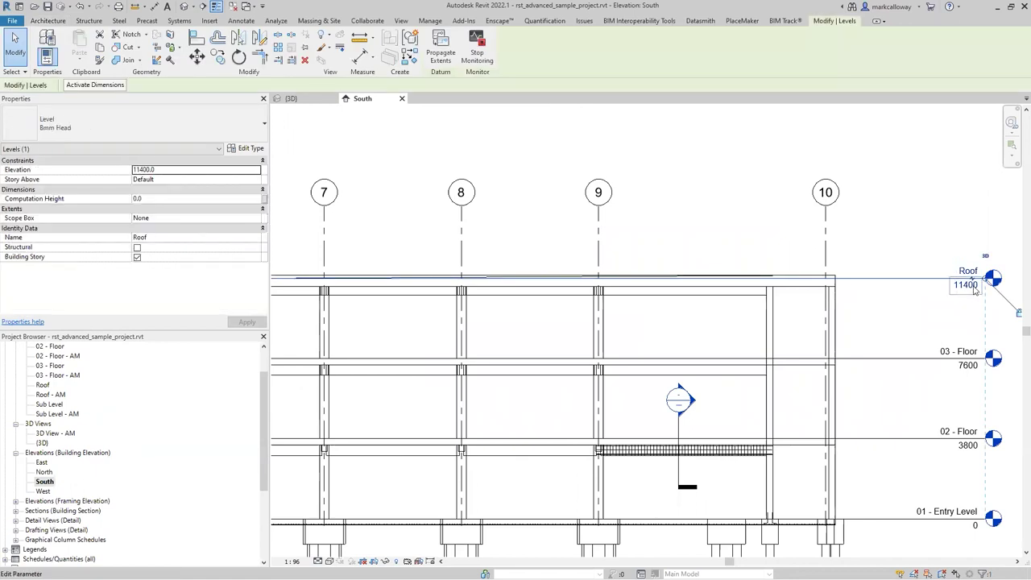
left_click(974, 287)
type("11500")
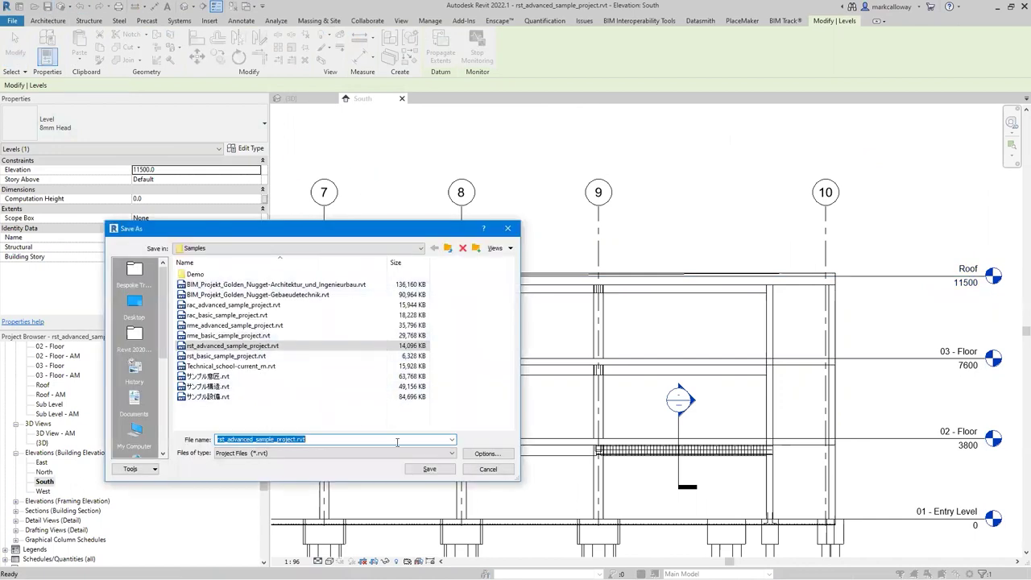
Try to save the structural model over rst_advanced_sample_project.rvt in the Samples folder.
left_click(430, 470)
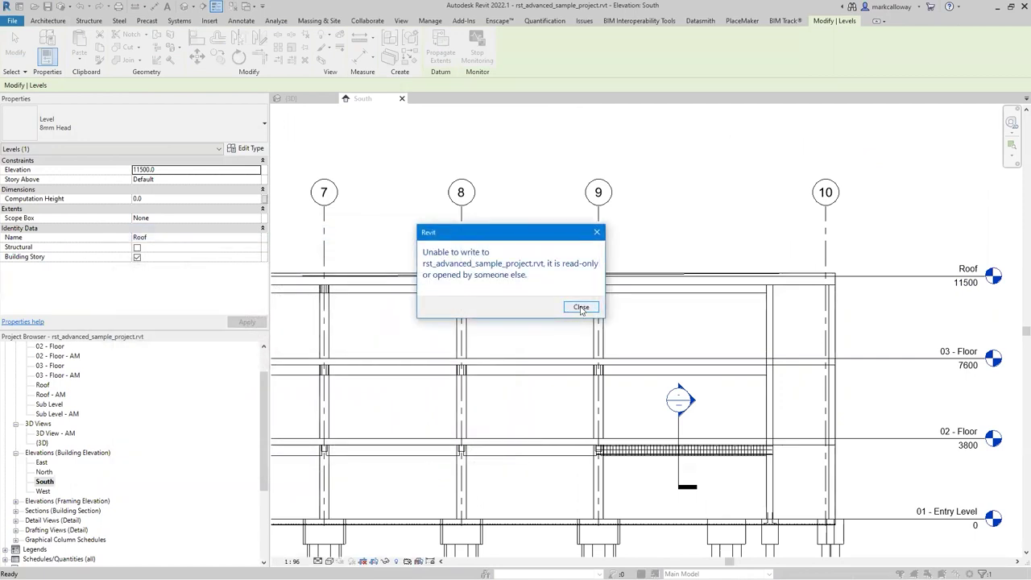
left_click(581, 307)
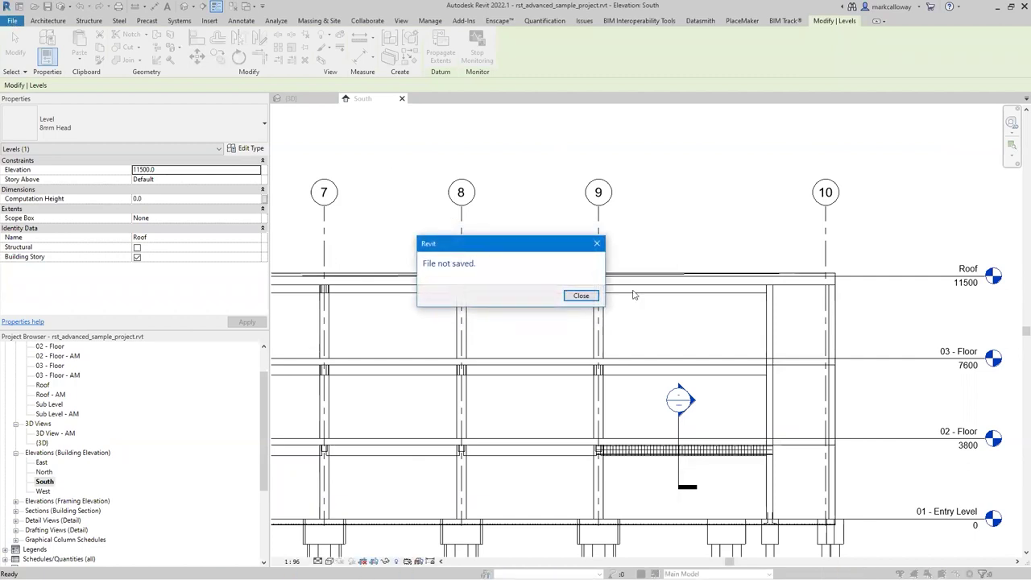
left_click(582, 296)
key("Escape")
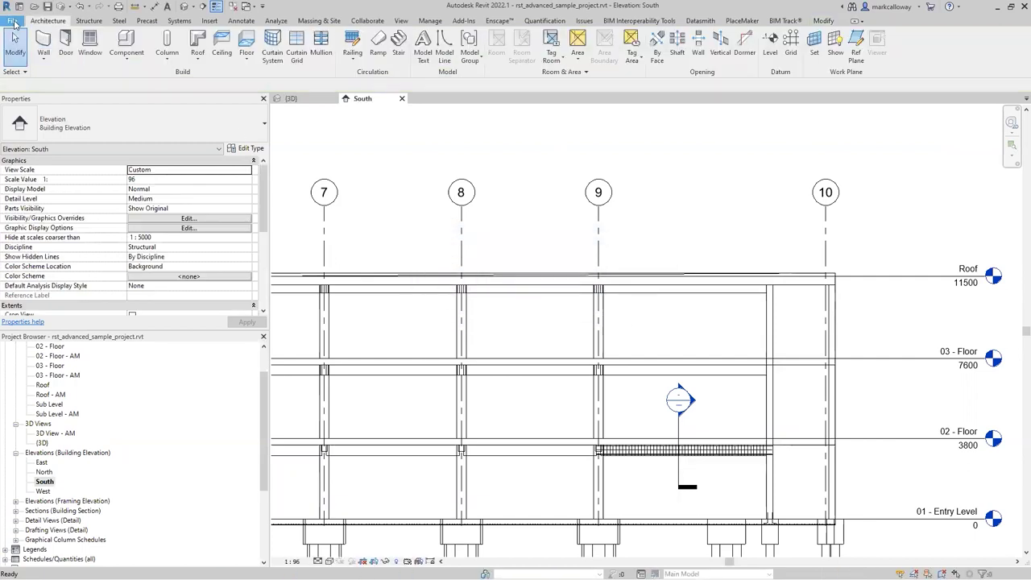
Save the structural model as a project named rst_advanced_sample_project.rvt on the Desktop.
left_click(14, 22)
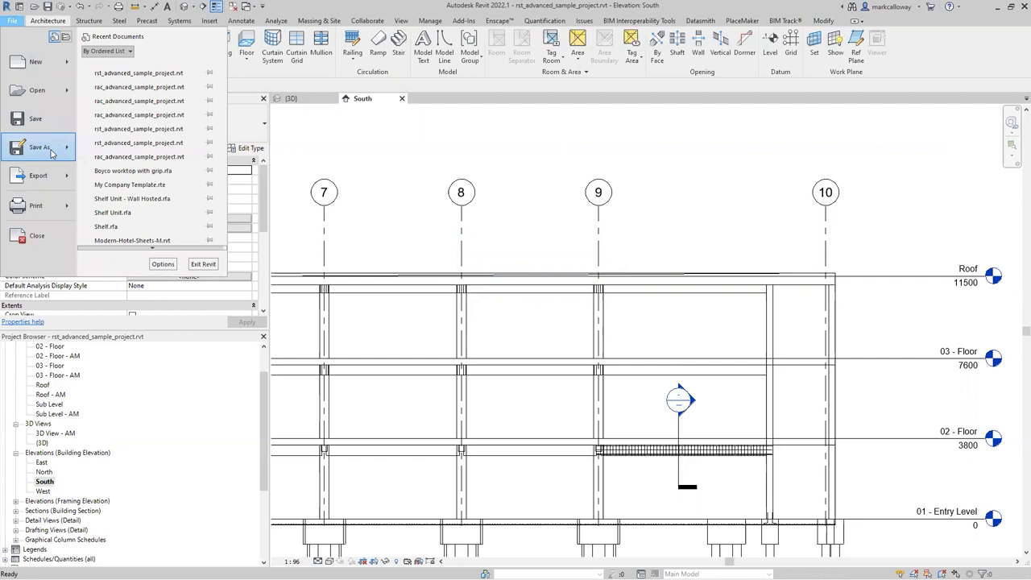
mouse_move(51, 153)
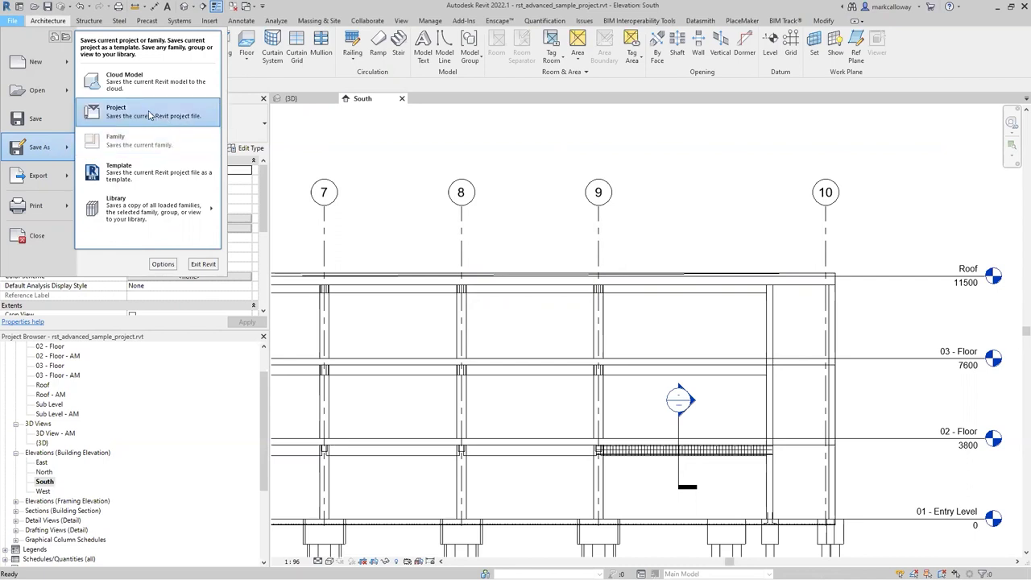
left_click(145, 118)
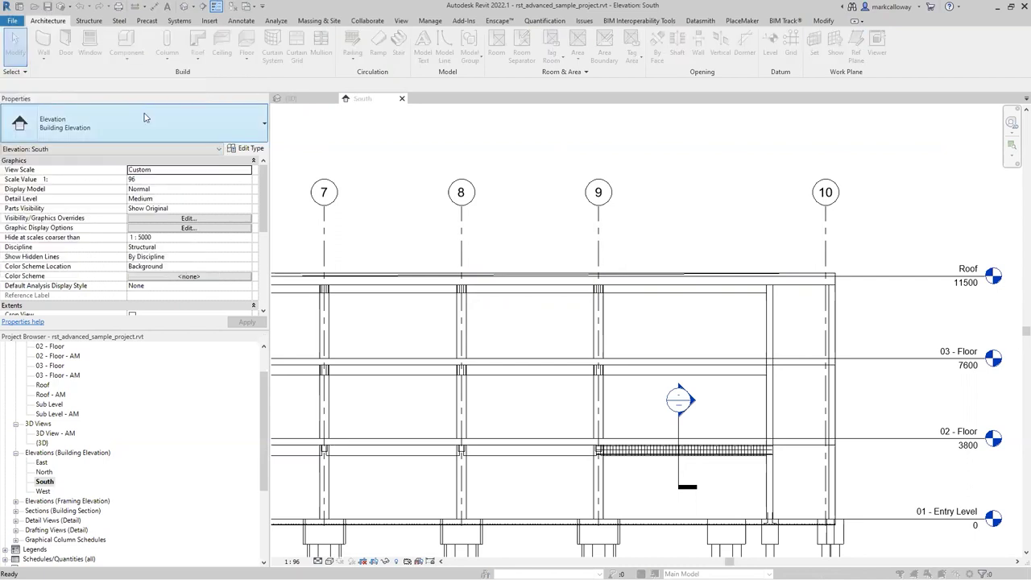
left_click(148, 309)
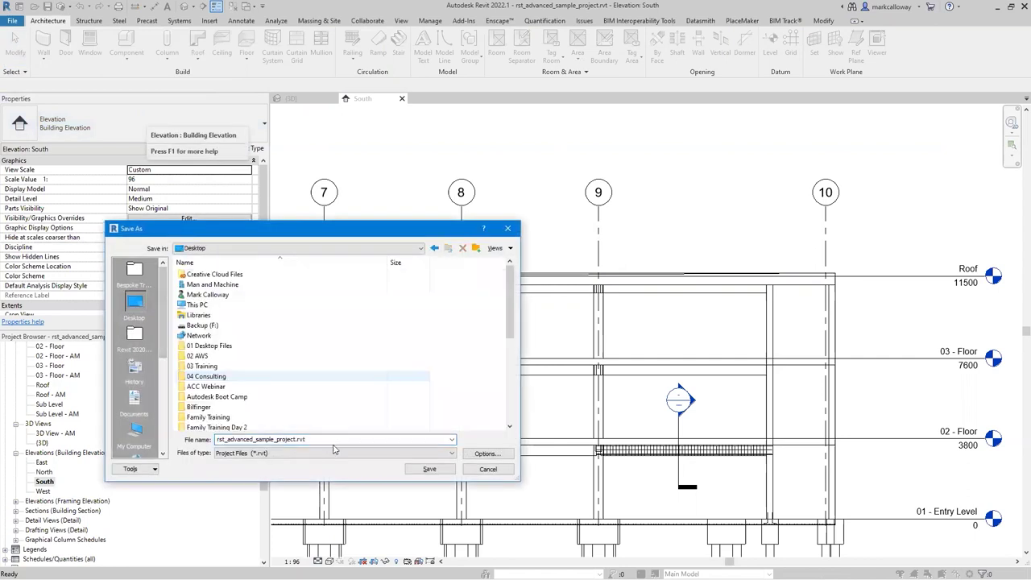
left_click(444, 472)
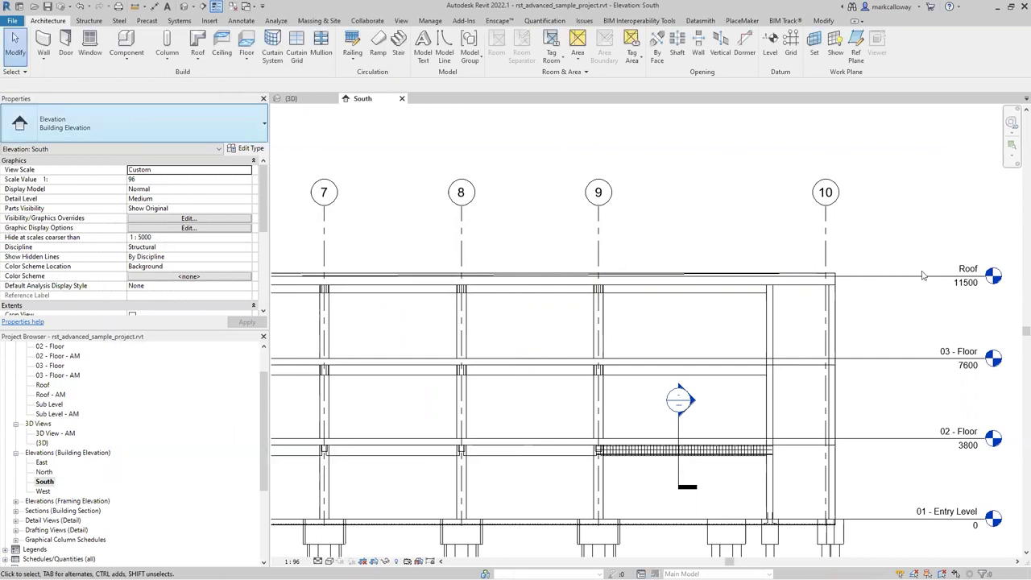
Set the Roof level's elevation to 11400 in the structural model's South elevation.
left_click(970, 286)
left_click(966, 285)
left_click(962, 285)
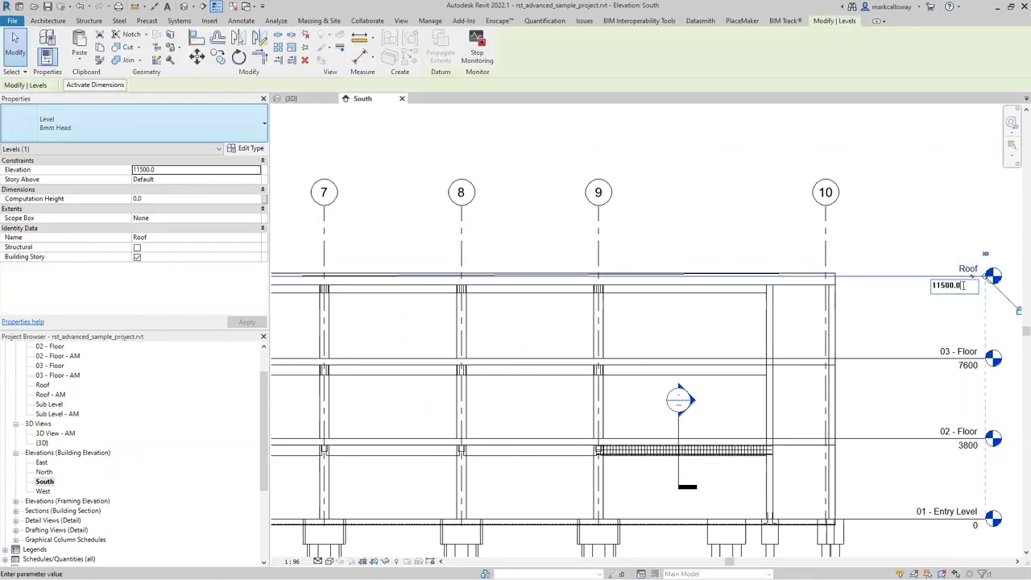
key("BackSpace")
key("BackSpace")
key("Return")
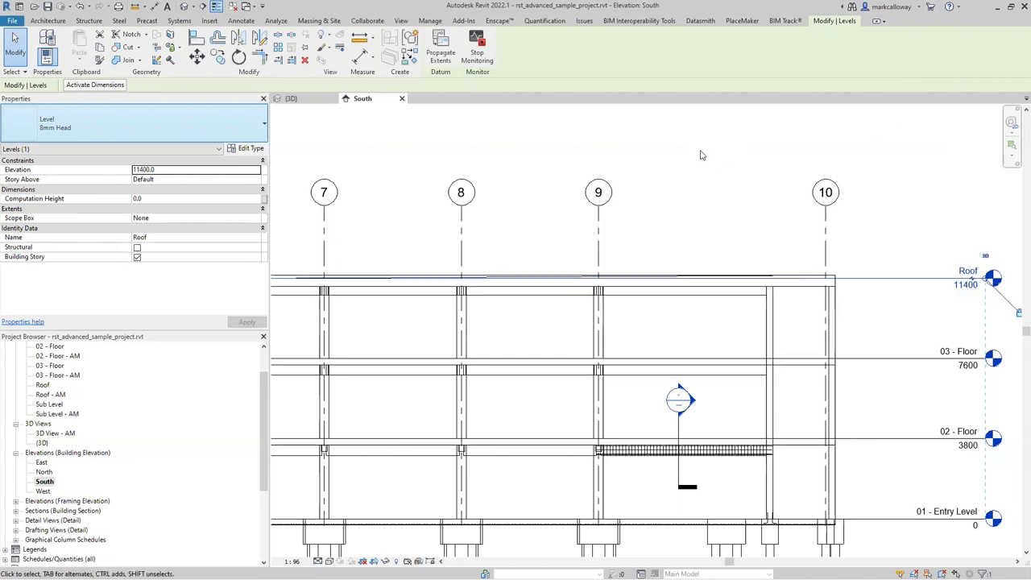
left_click(700, 155)
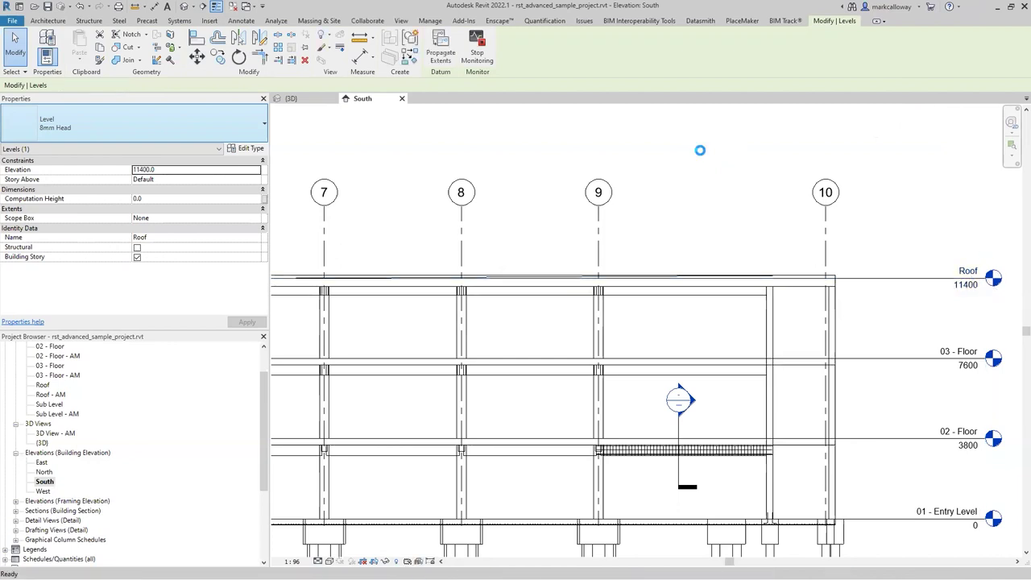
Close the structural model and open rac_advanced_sample_project.rvt from the Desktop.
left_click(402, 98)
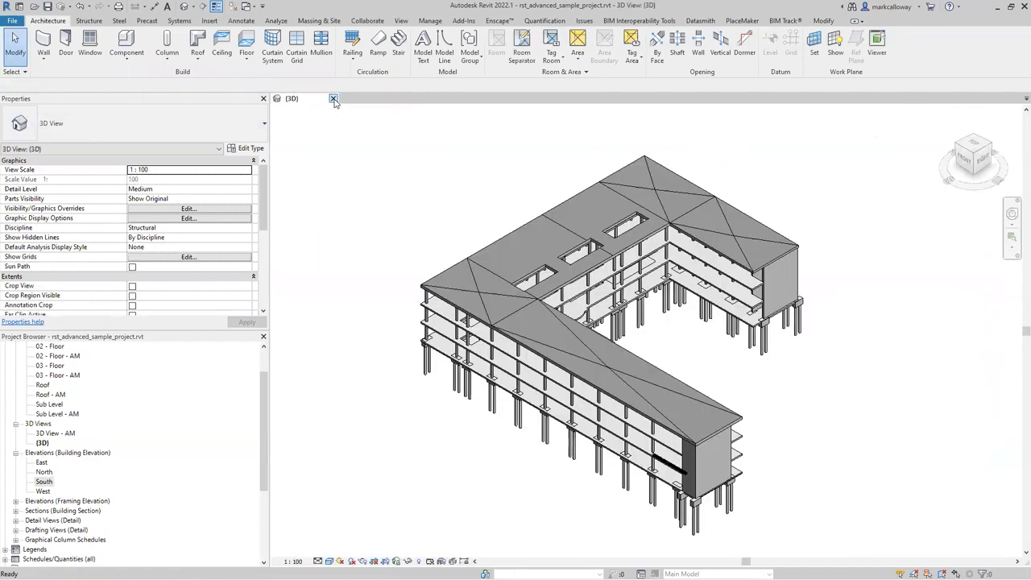
key("ctrl+d")
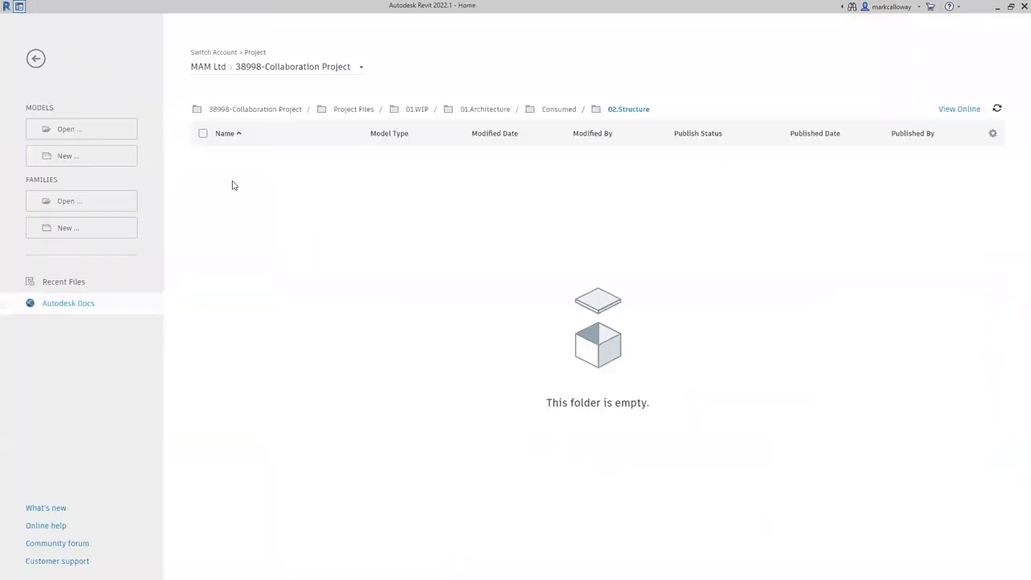
left_click(94, 131)
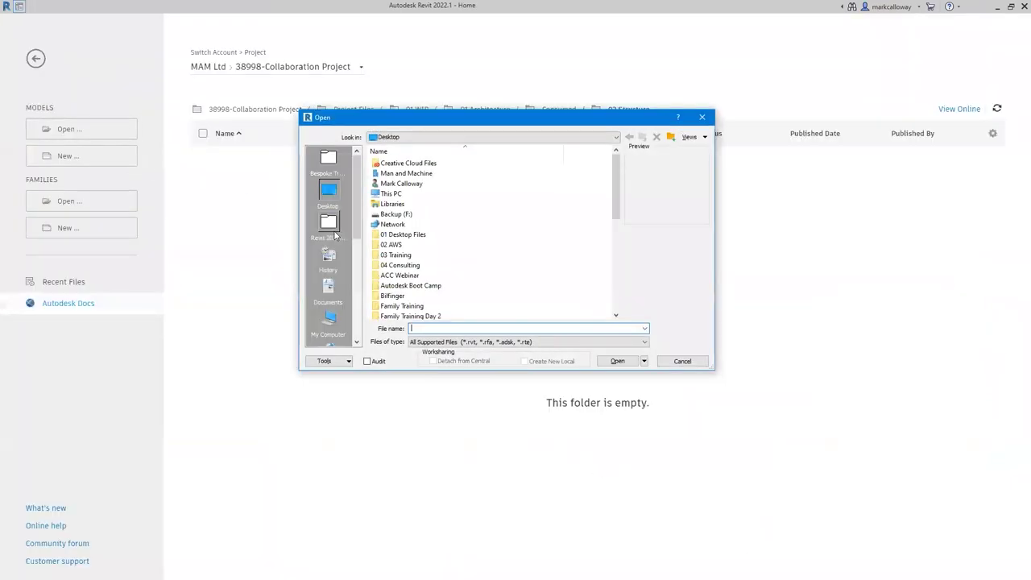
scroll(437, 252, "down", 5)
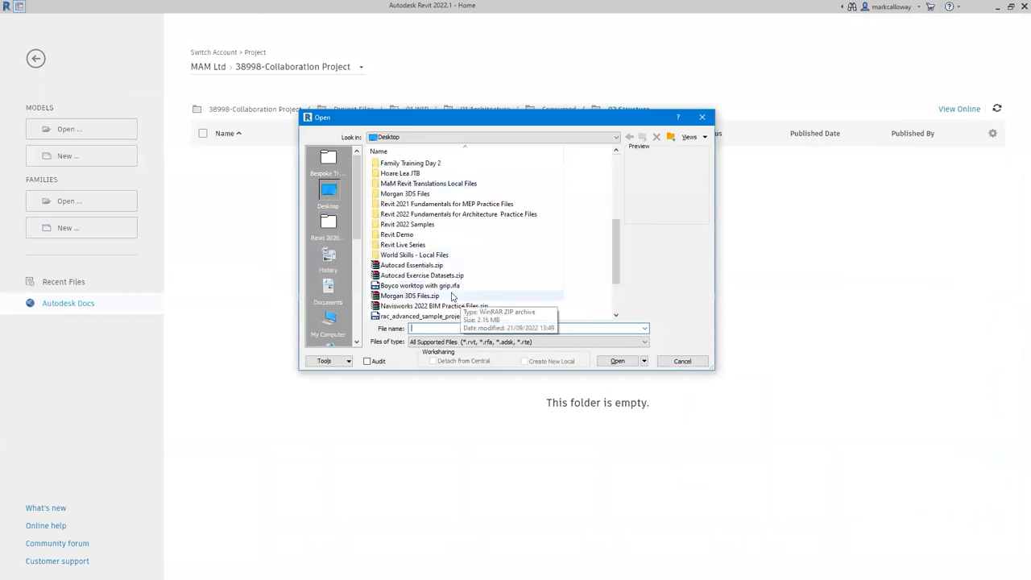
scroll(453, 297, "down", 2)
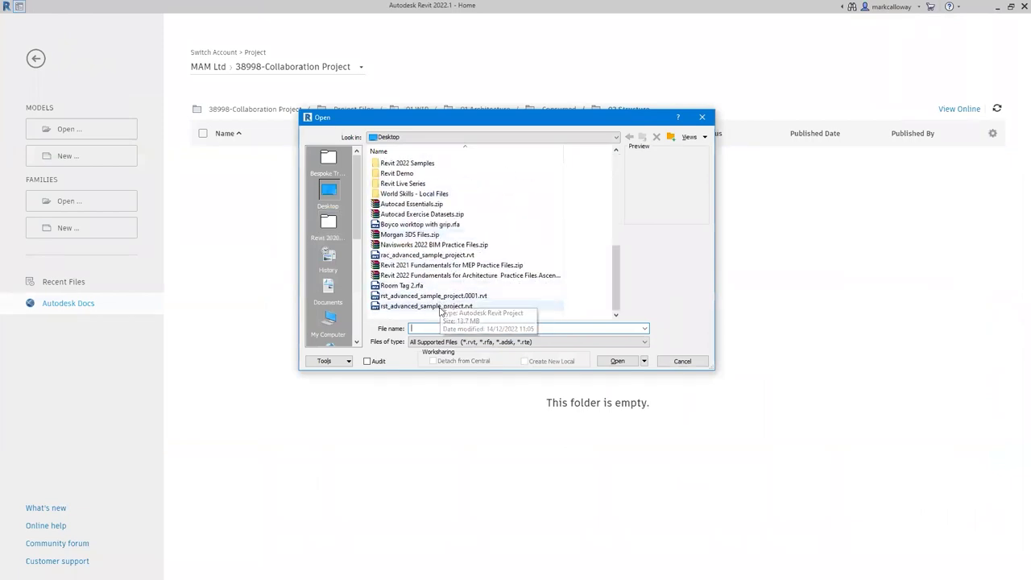
left_click(439, 307)
left_click(418, 255)
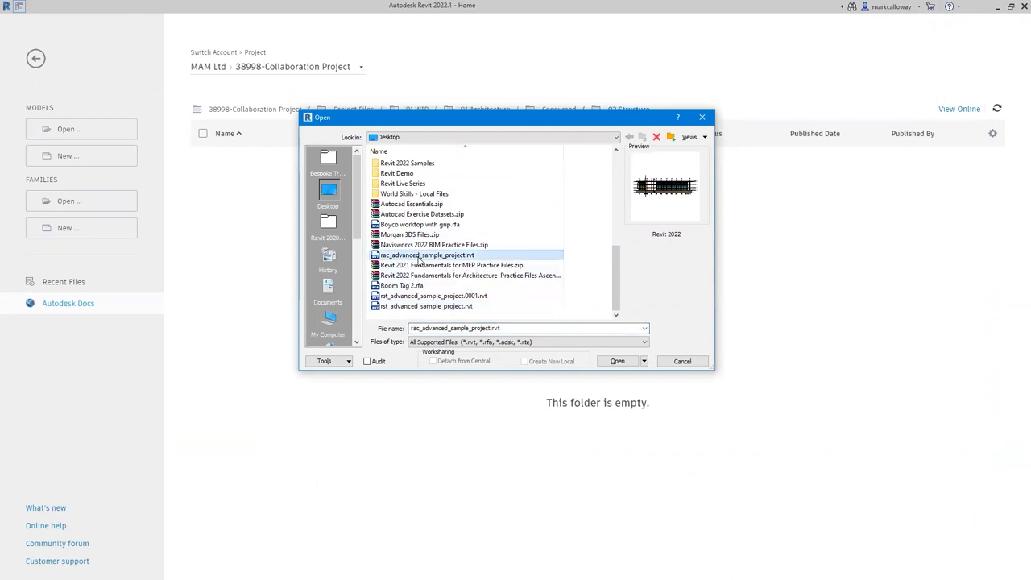
double_click(419, 256)
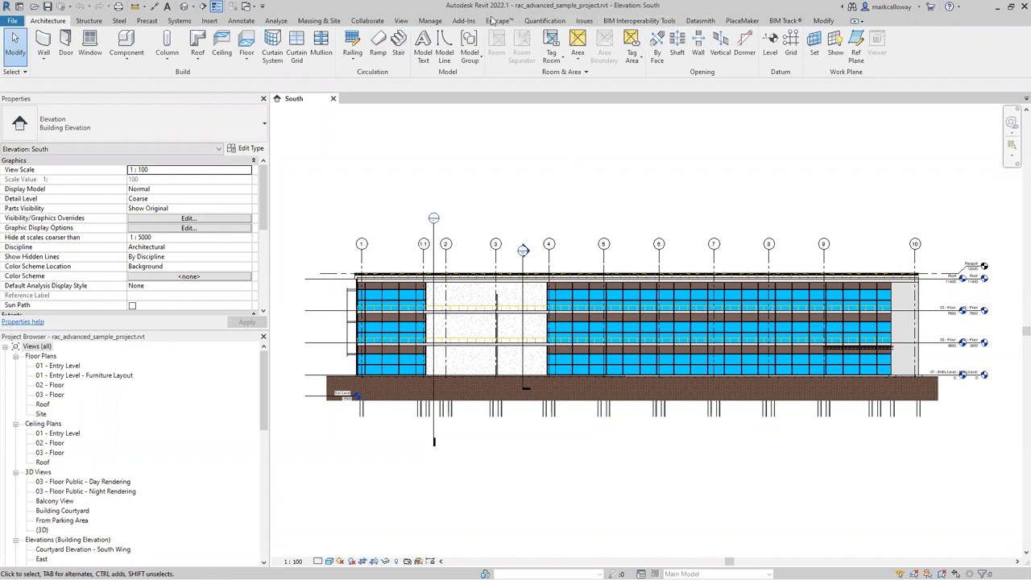
Unload the linked rst_advanced_sample_project.rvt and remove it from the architectural model's Revit links.
left_click(417, 21)
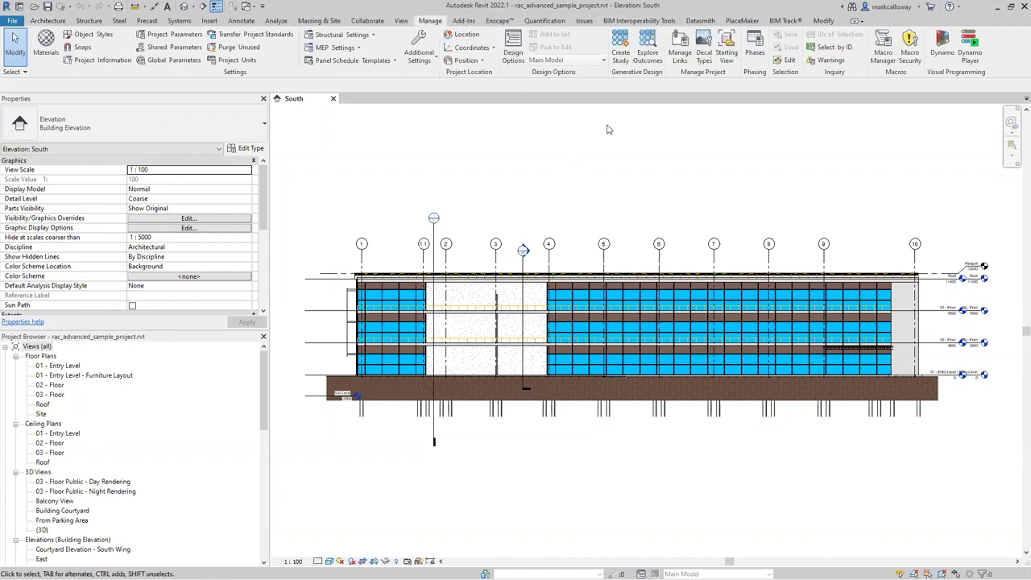
left_click(682, 54)
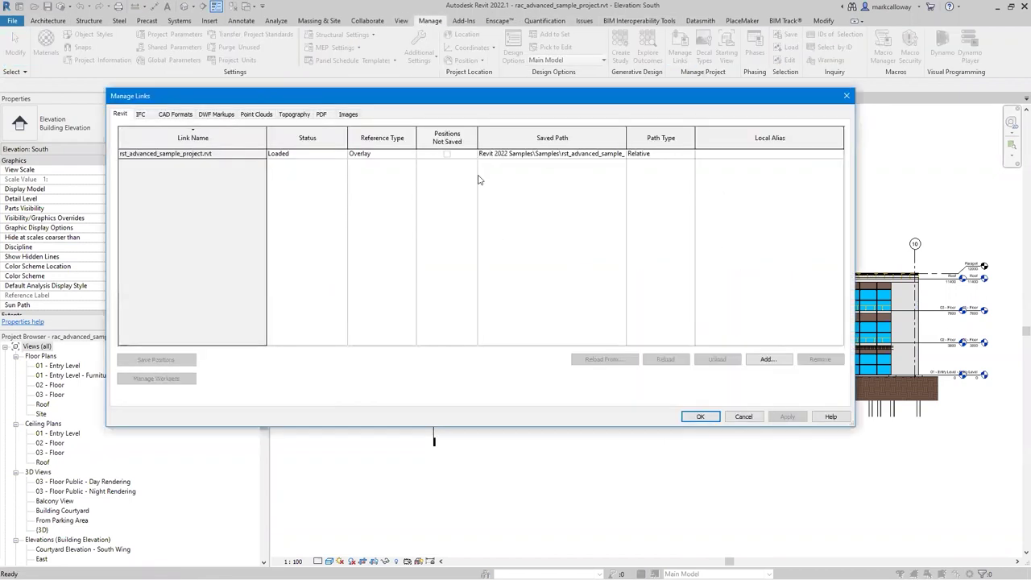
left_click(210, 153)
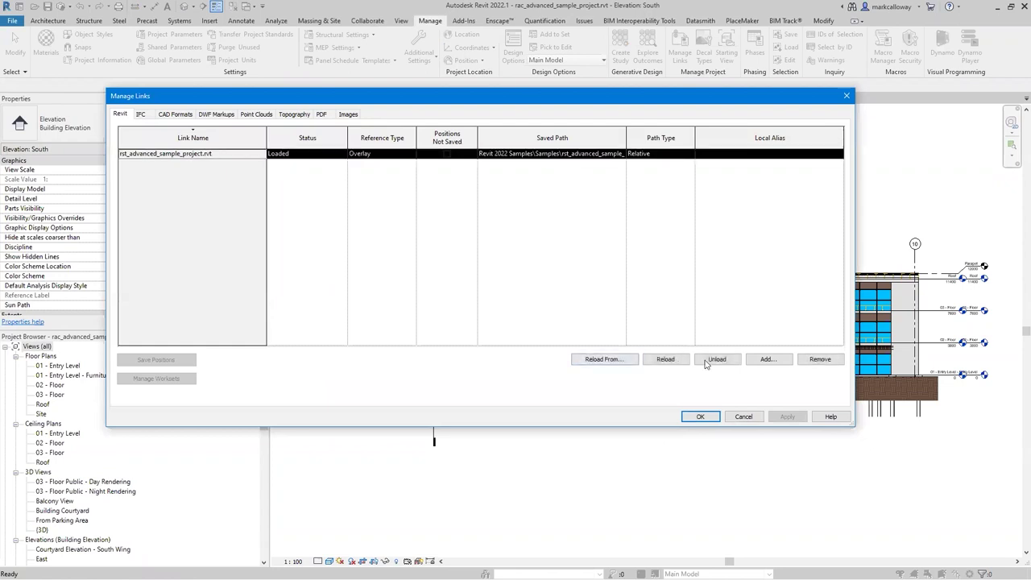
left_click(725, 360)
left_click(533, 314)
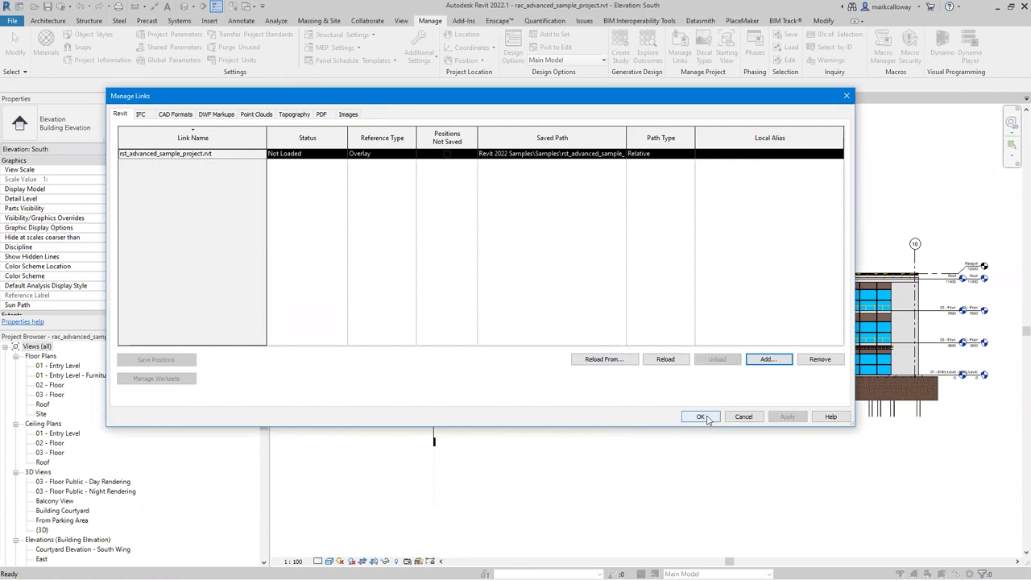
left_click(820, 359)
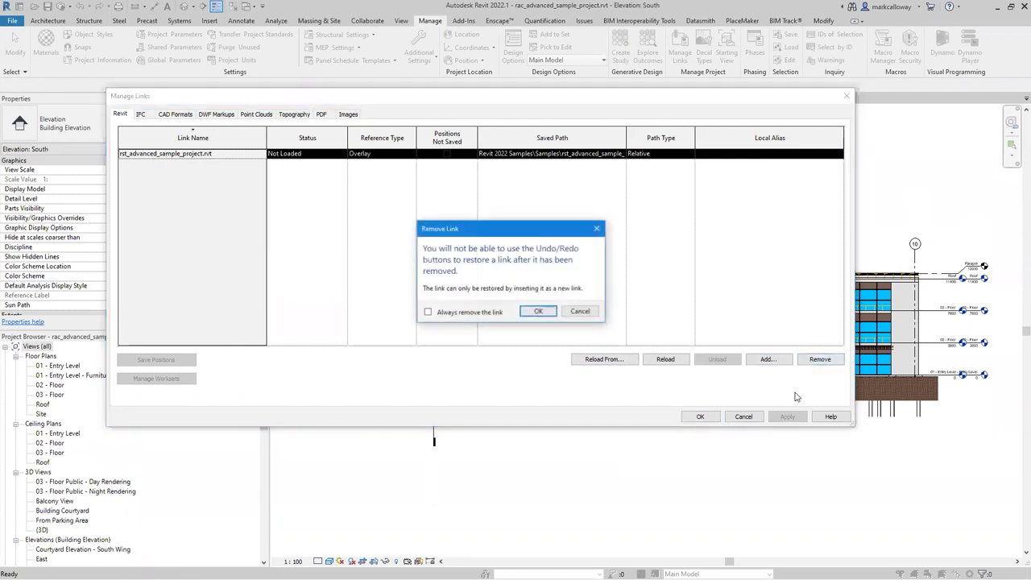
left_click(538, 312)
left_click(700, 416)
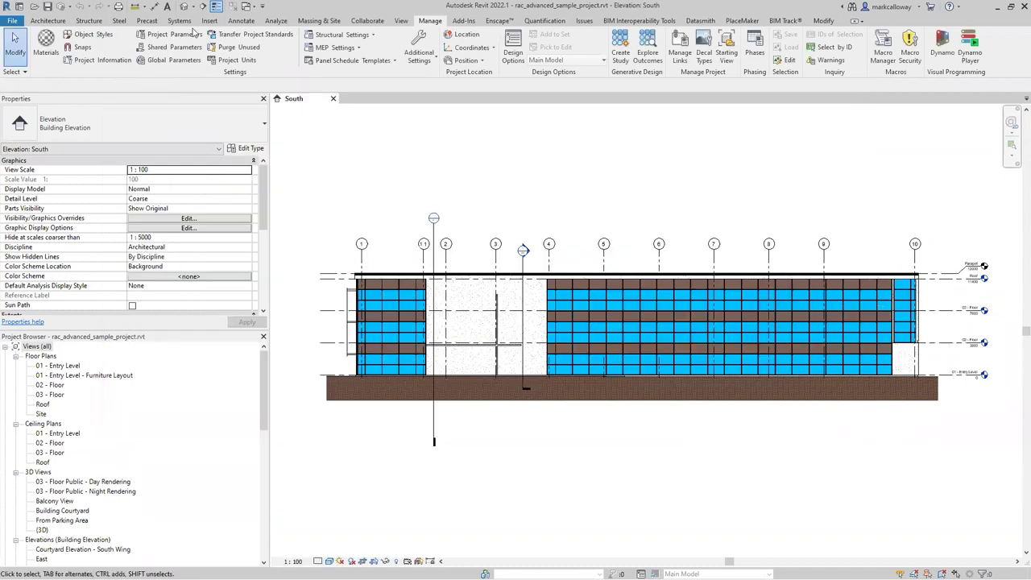
Link rst_advanced_sample_project.rvt from the Desktop with Auto - Internal Origin to Internal Origin positioning.
left_click(210, 20)
left_click(42, 56)
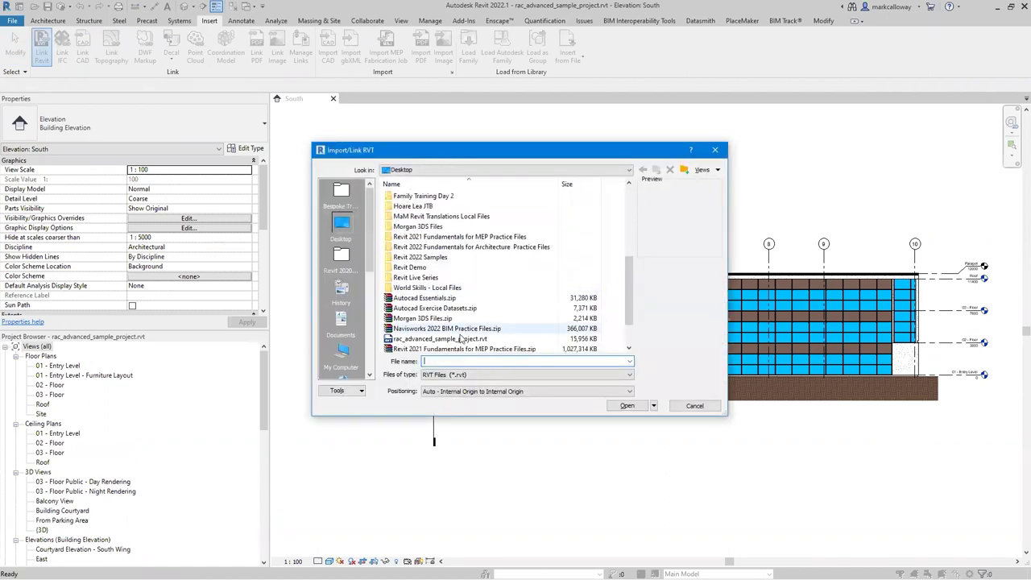
scroll(463, 335, "down", 2)
left_click(451, 328)
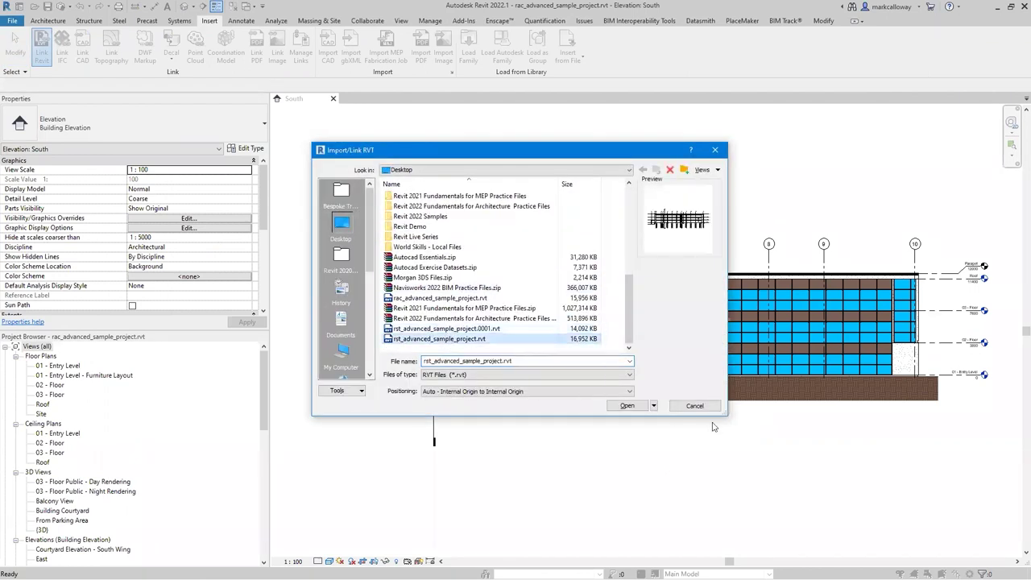
left_click(632, 407)
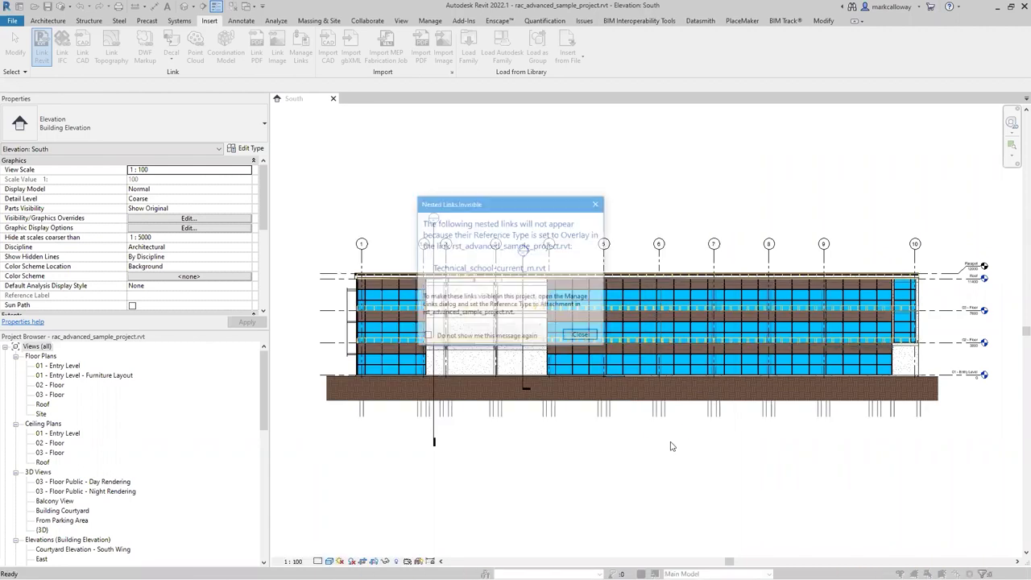
left_click(581, 334)
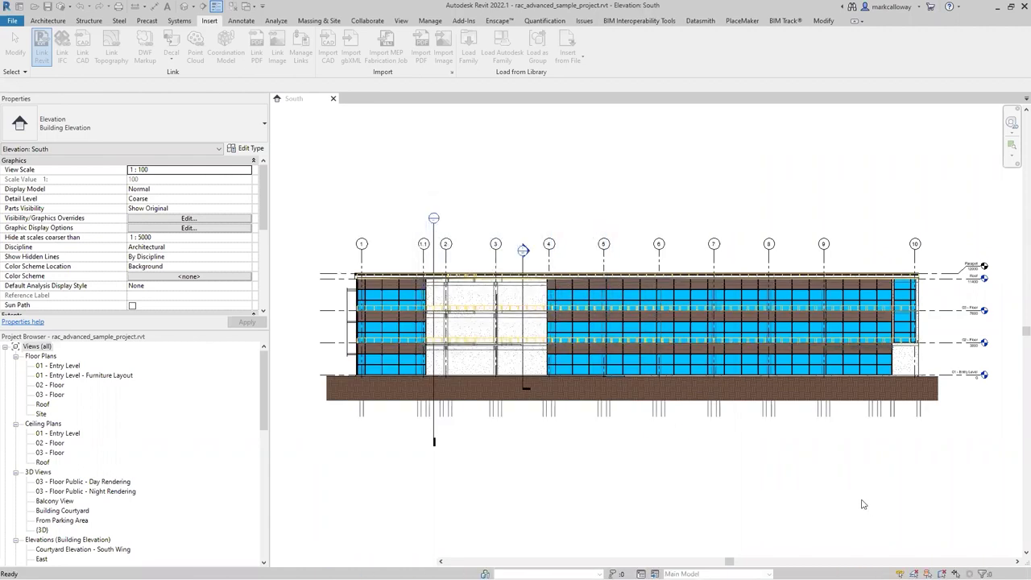
Use Copy/Monitor on the structural link to monitor its Roof level against the architectural Roof level, finish, and save the model.
scroll(1009, 296, "up", 5)
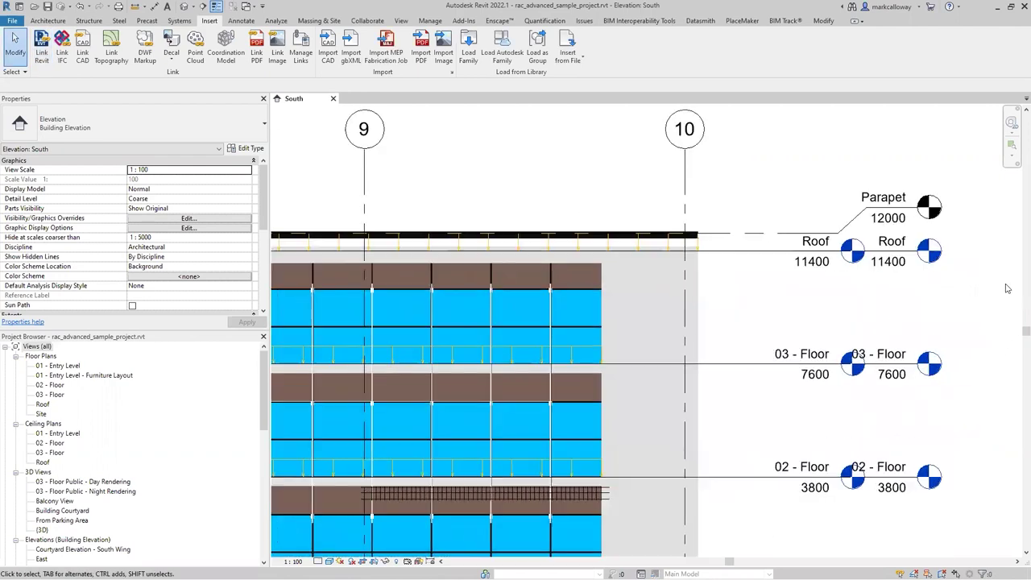
left_click(367, 21)
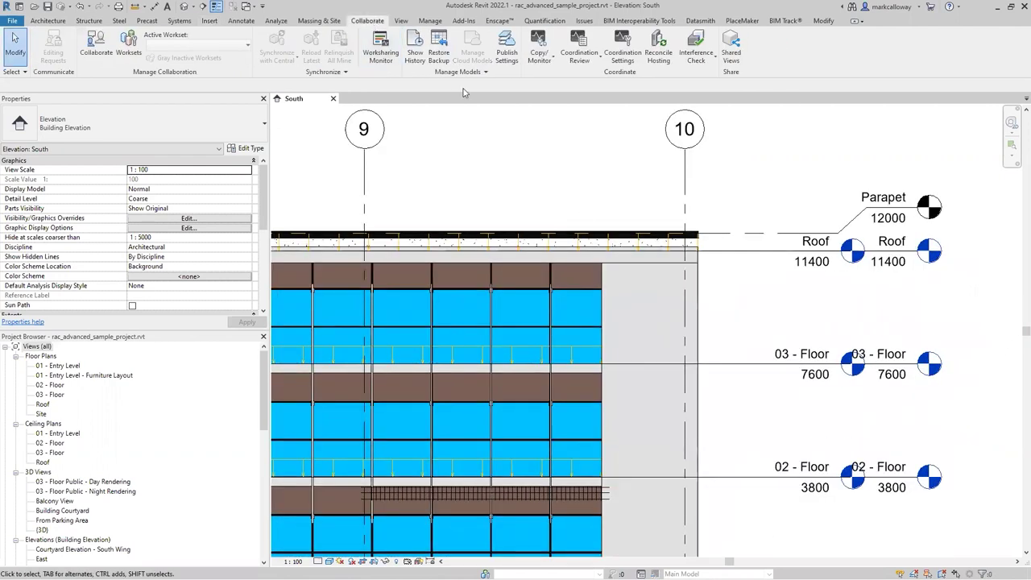
left_click(531, 60)
left_click(556, 105)
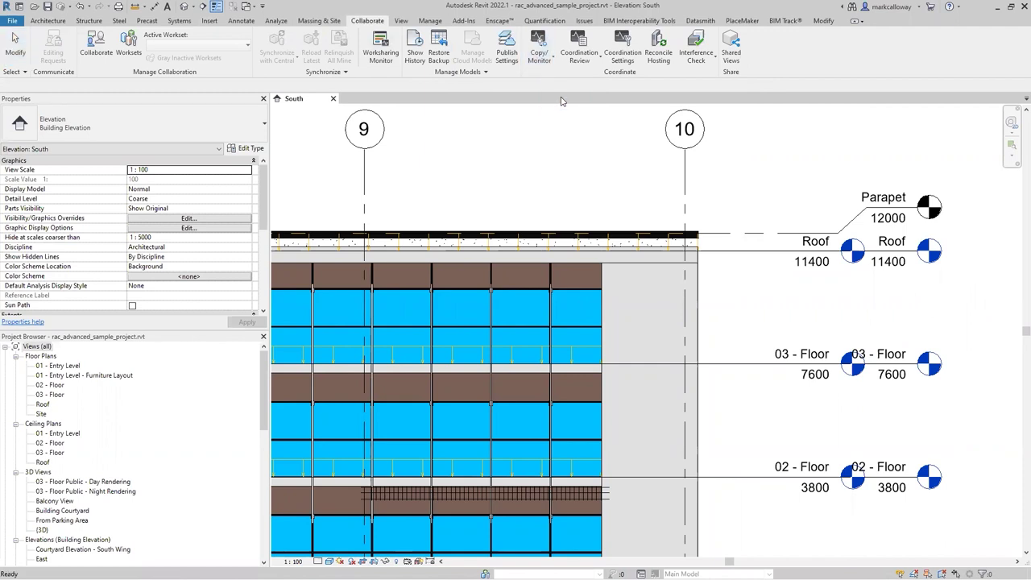
left_click(683, 242)
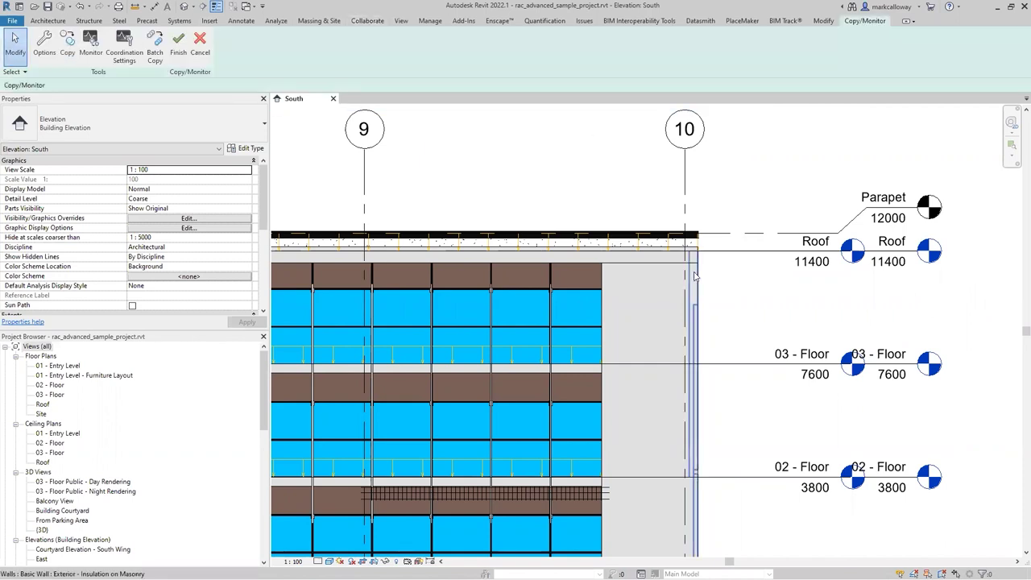
left_click(90, 47)
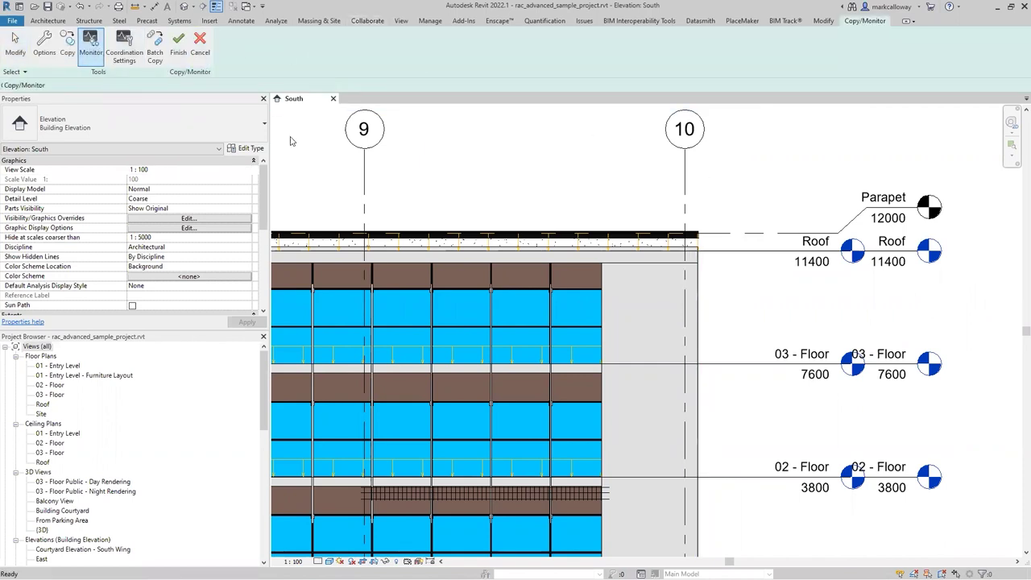
left_click(870, 254)
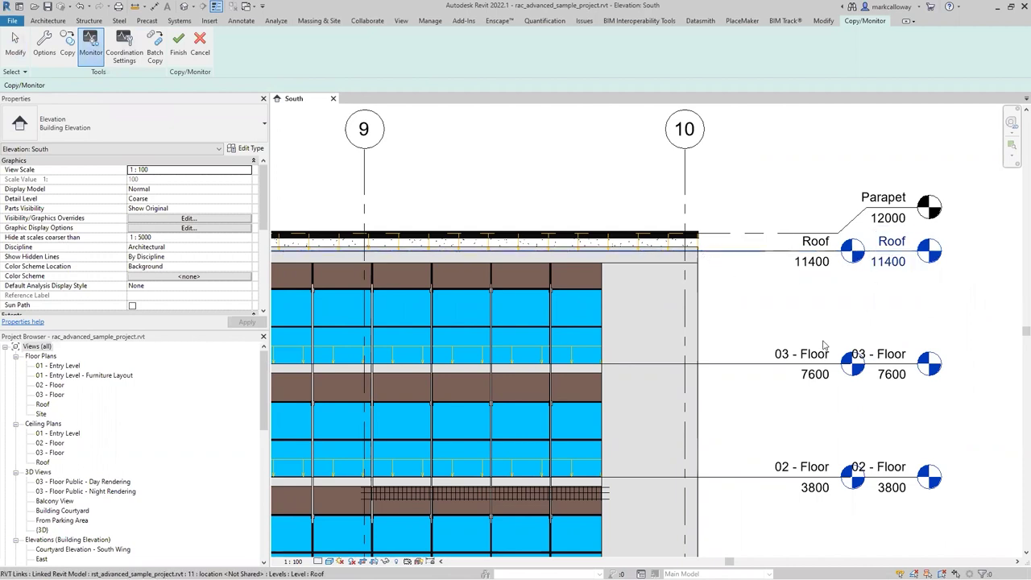
left_click(180, 49)
left_click(180, 48)
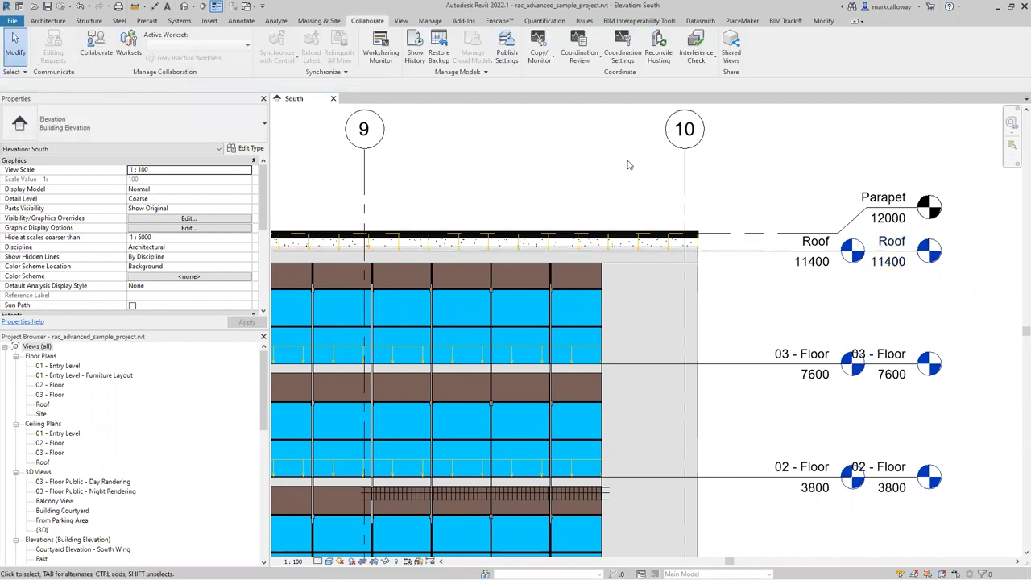
left_click(47, 5)
Open the structural model rst_advanced_sample_project.rvt from the Desktop.
key("ctrl+d")
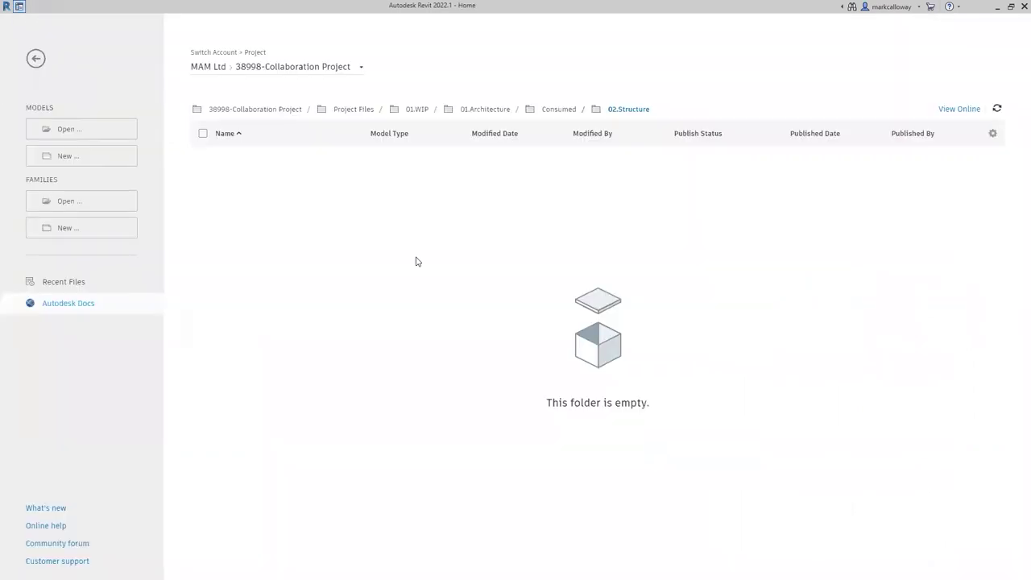
left_click(100, 126)
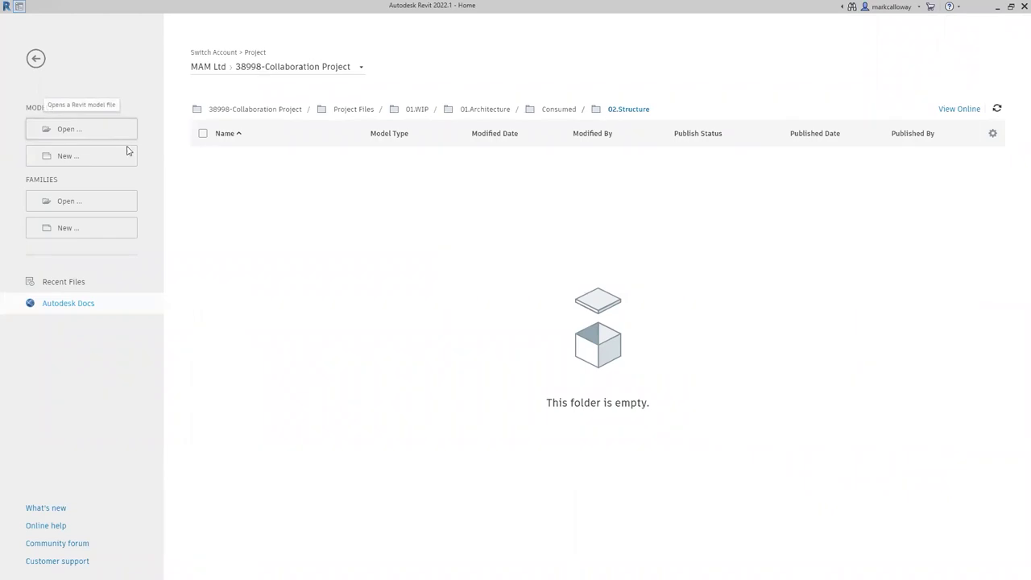
scroll(457, 258, "down", 10)
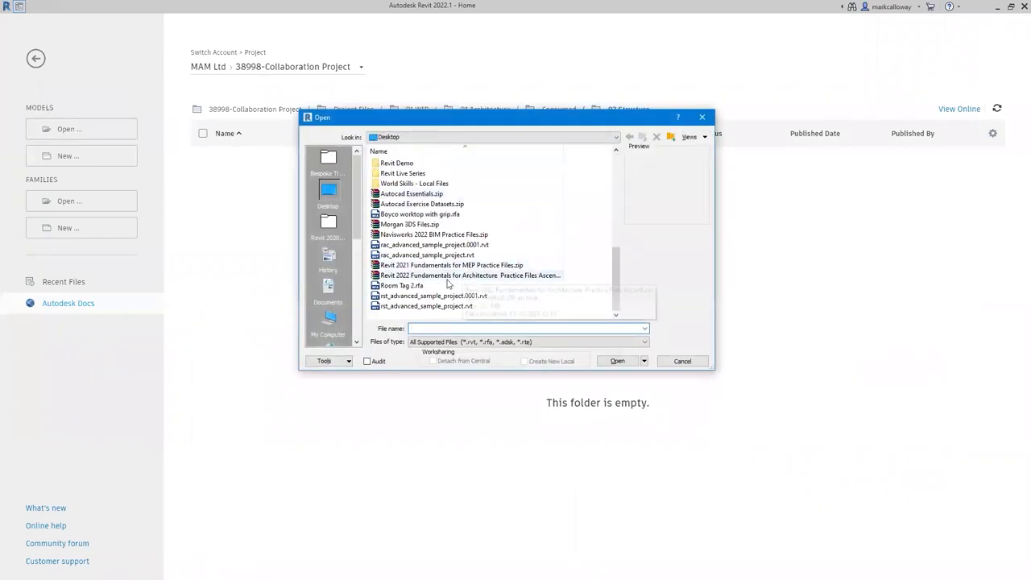
left_click(421, 256)
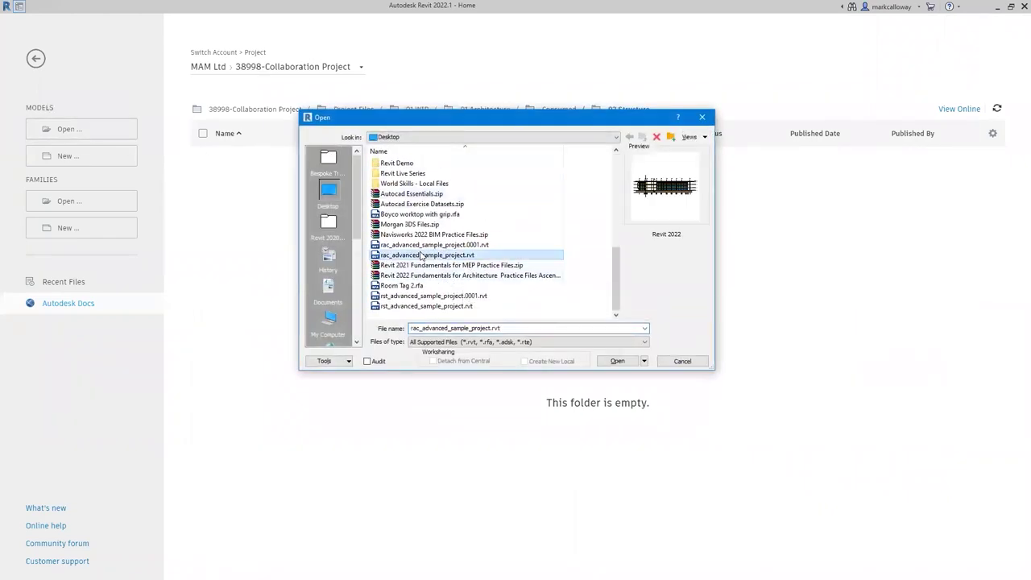
double_click(433, 306)
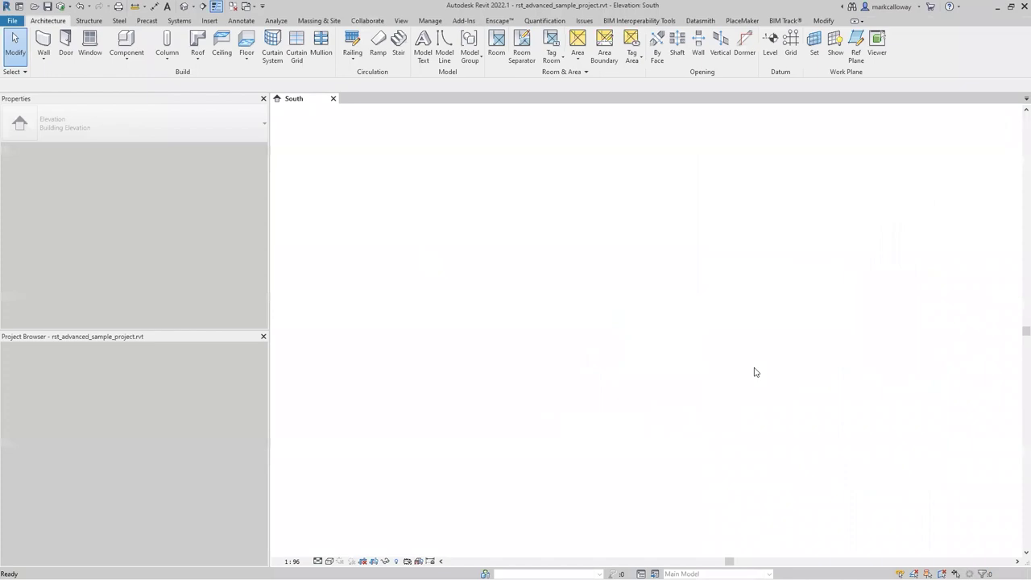
Set the Roof level's elevation to 11500 in the structural model's South elevation.
scroll(1005, 281, "up", 2)
scroll(1005, 281, "up", 3)
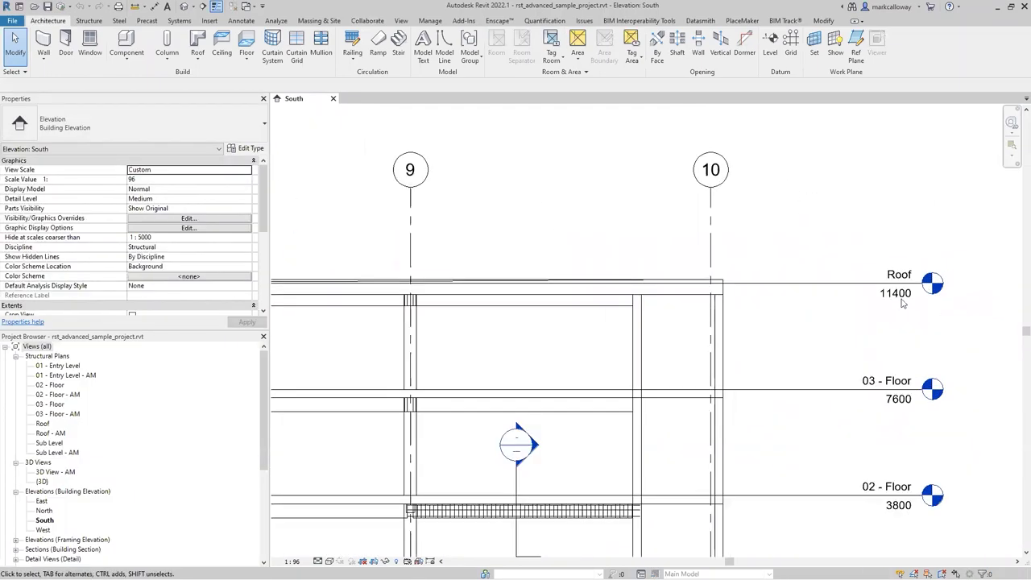
double_click(894, 295)
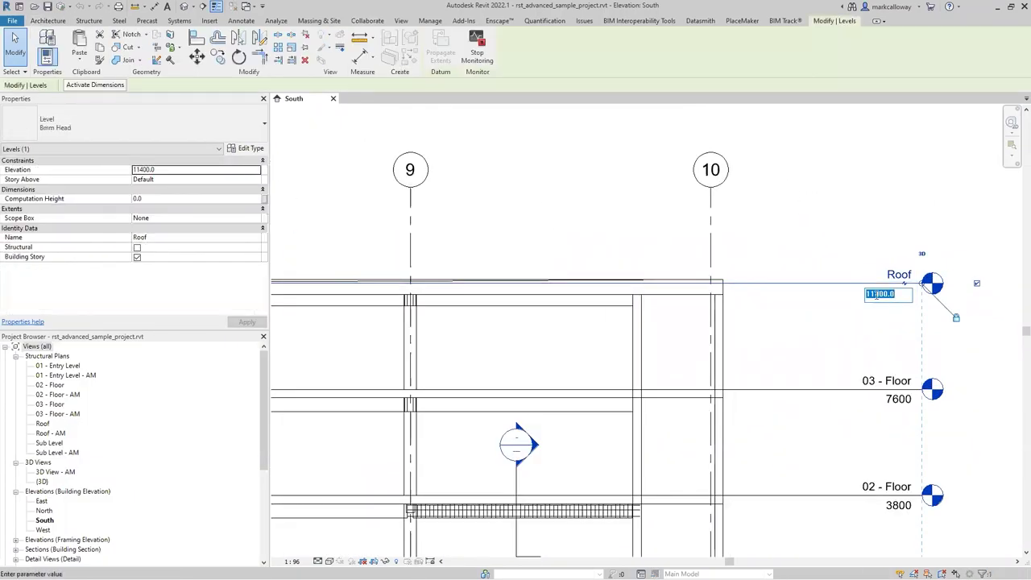
type("11500")
key("Return")
left_click(892, 182)
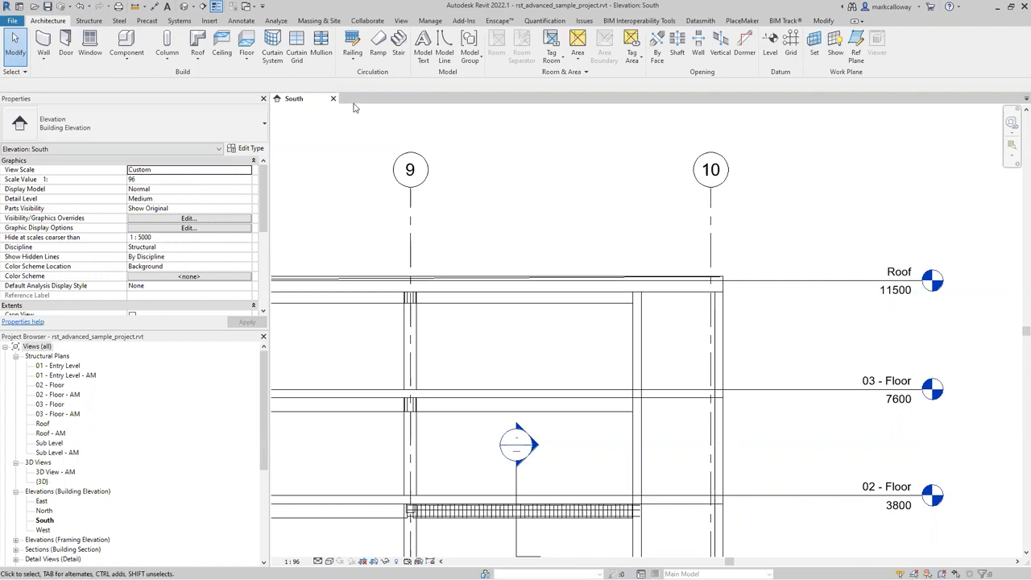
Close the structural model and open rac_advanced_sample_project.rvt from the Desktop, accepting the coordination review warning.
left_click(333, 99)
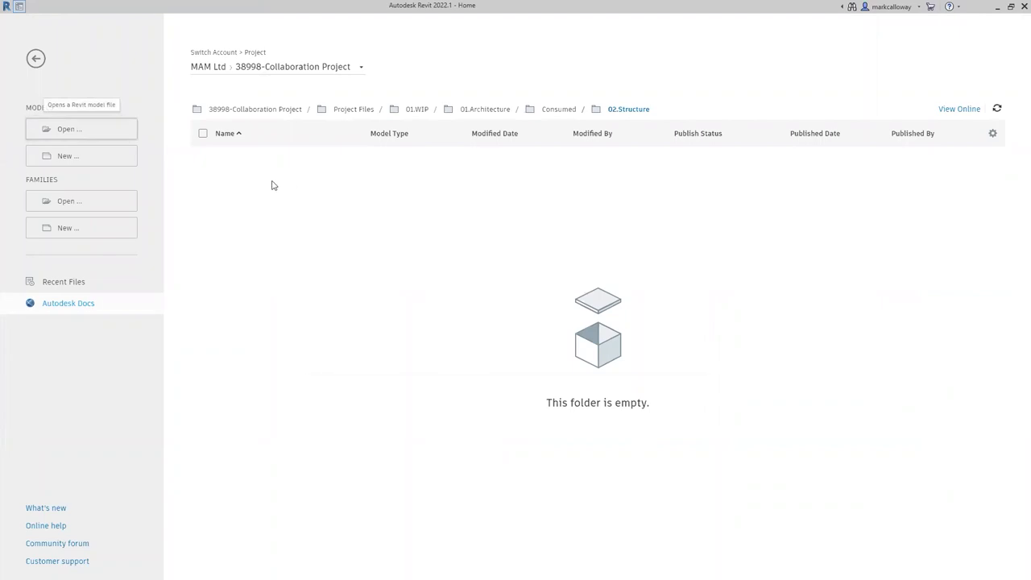
scroll(499, 294, "down", 8)
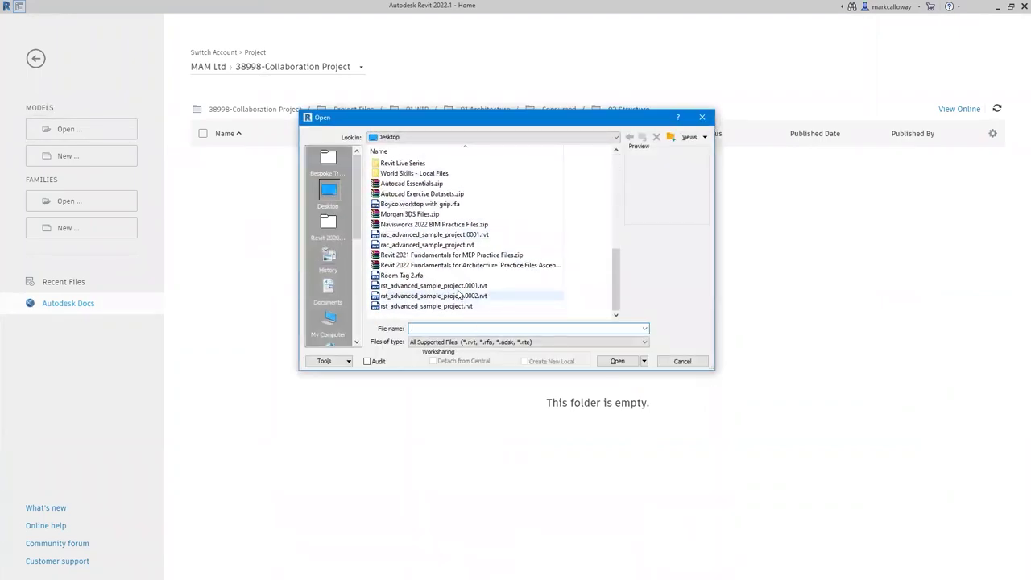
double_click(442, 246)
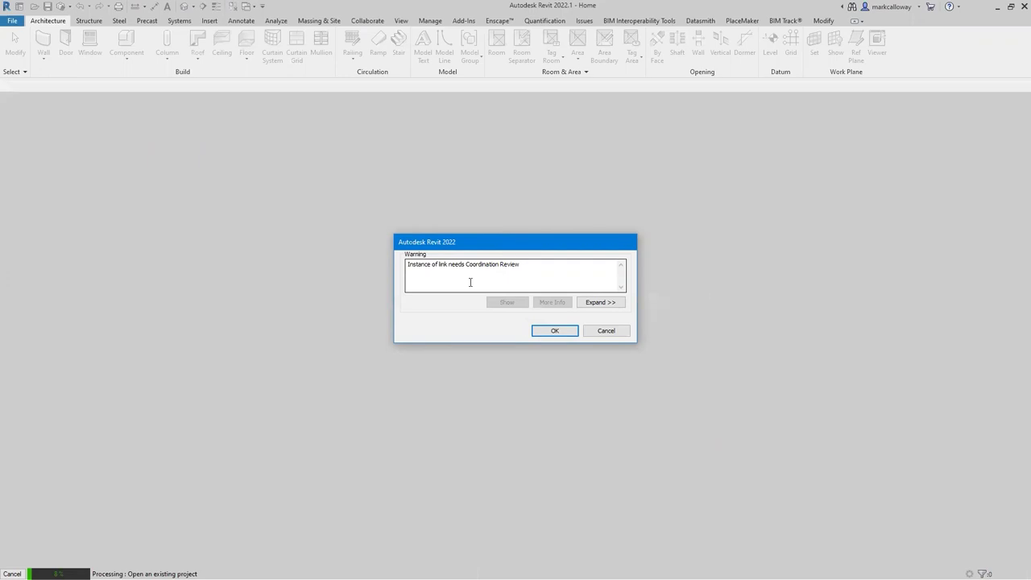
left_click(555, 331)
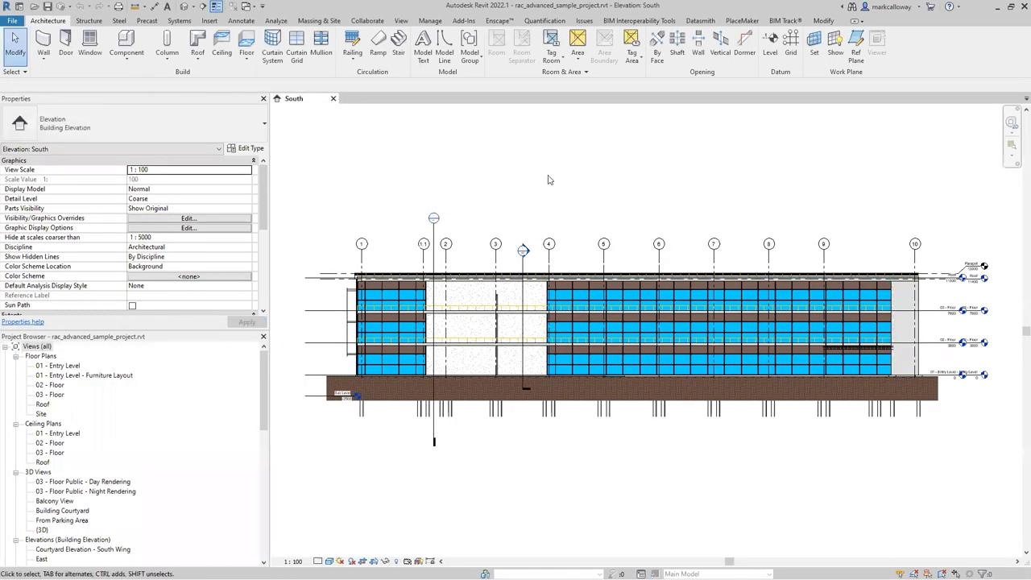
Run a Coordination Review on the linked structural model in the South elevation.
left_click(368, 21)
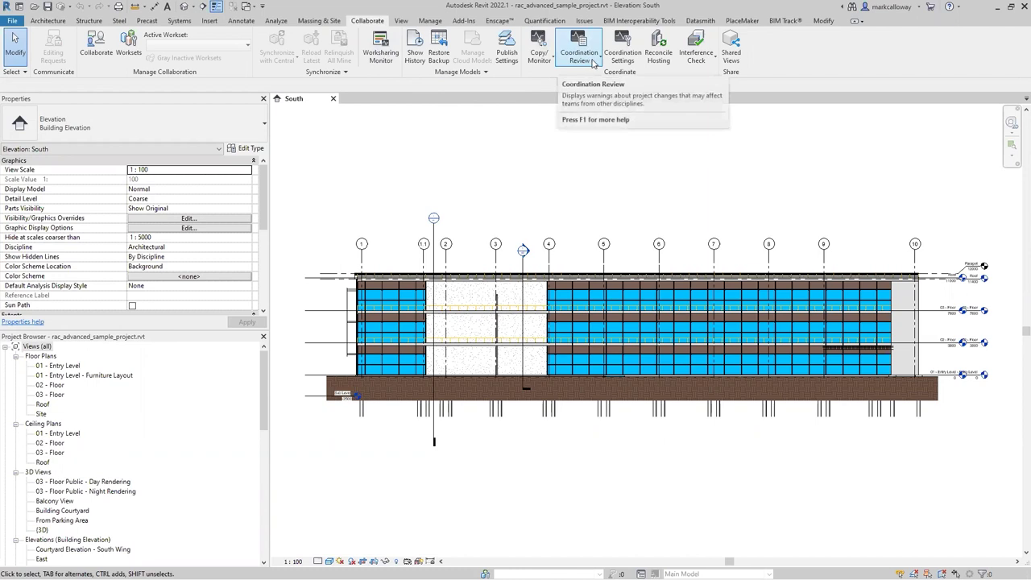
left_click(593, 63)
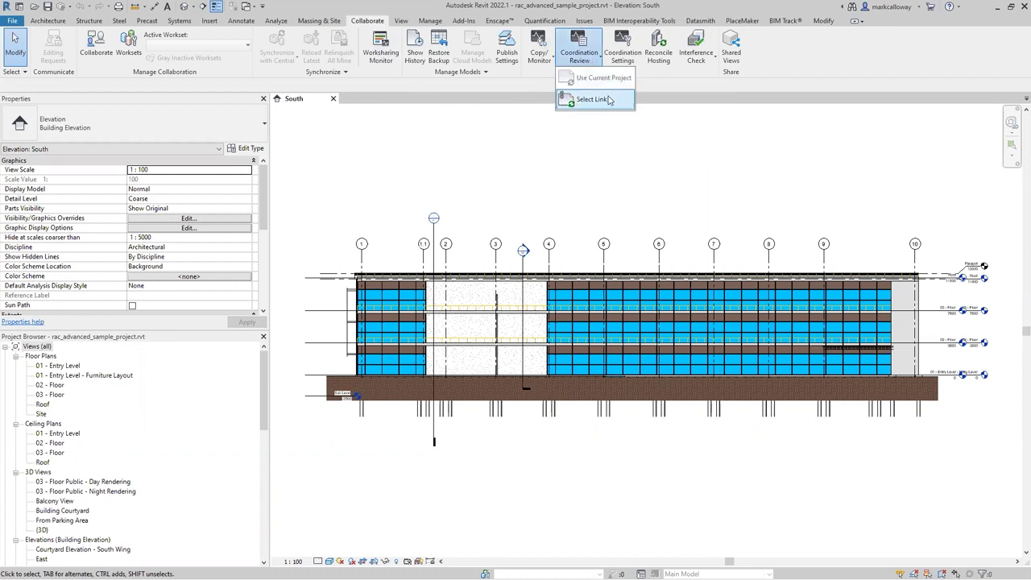
left_click(594, 99)
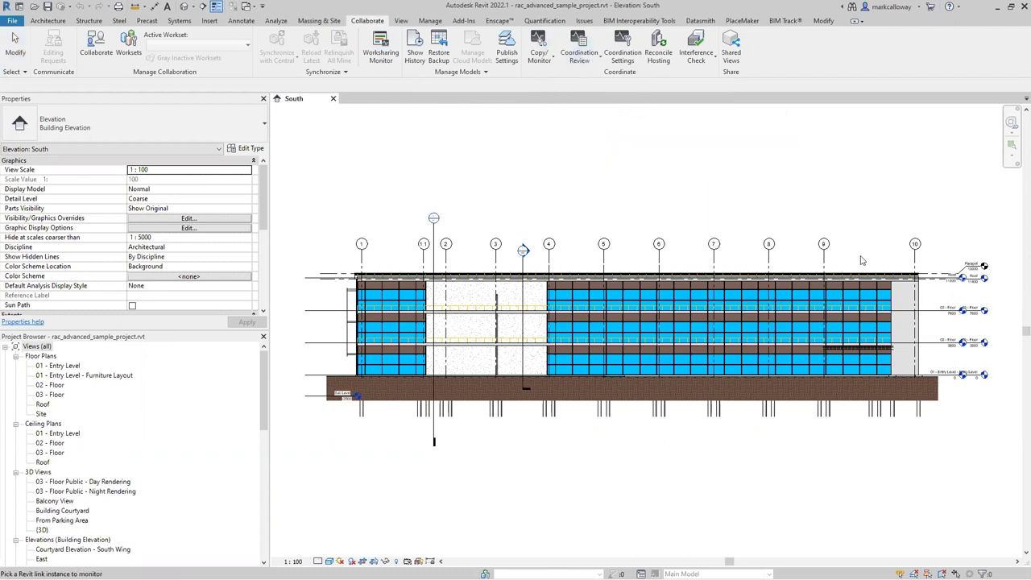
left_click(899, 372)
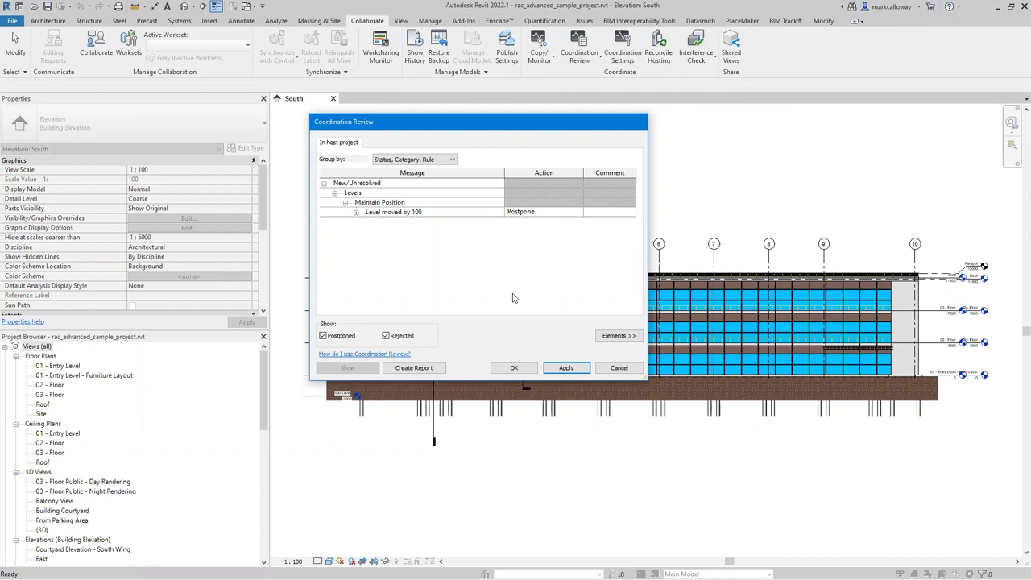
Examine the unresolved Levels entry under Maintain Position, including the elements involved in the level move.
left_click(376, 185)
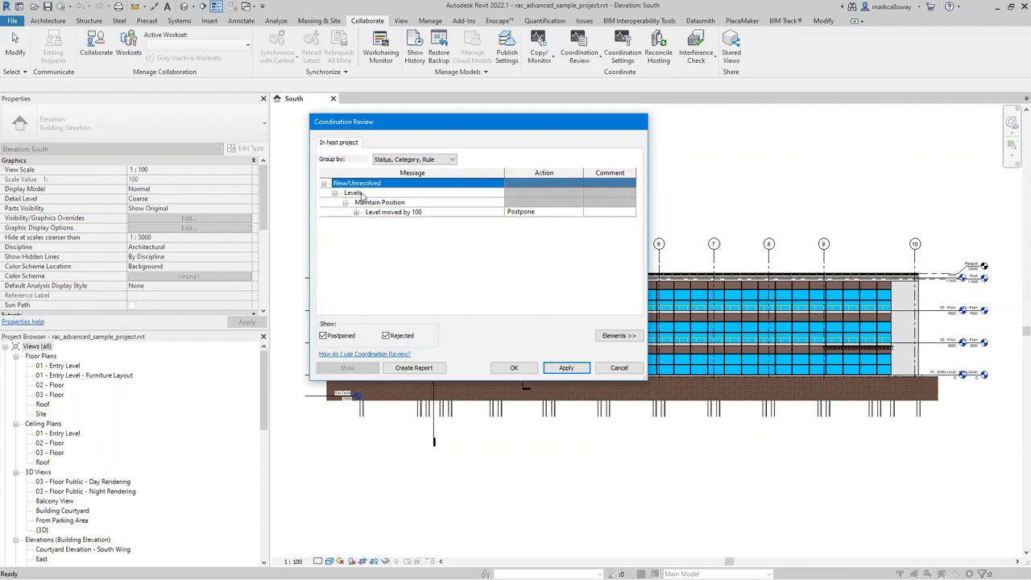
left_click(362, 195)
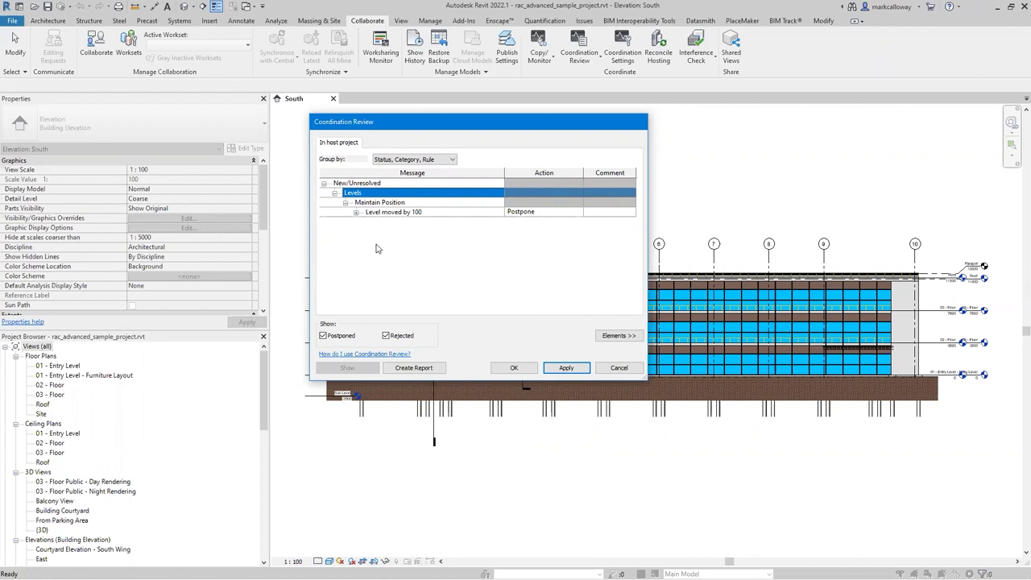
left_click(382, 202)
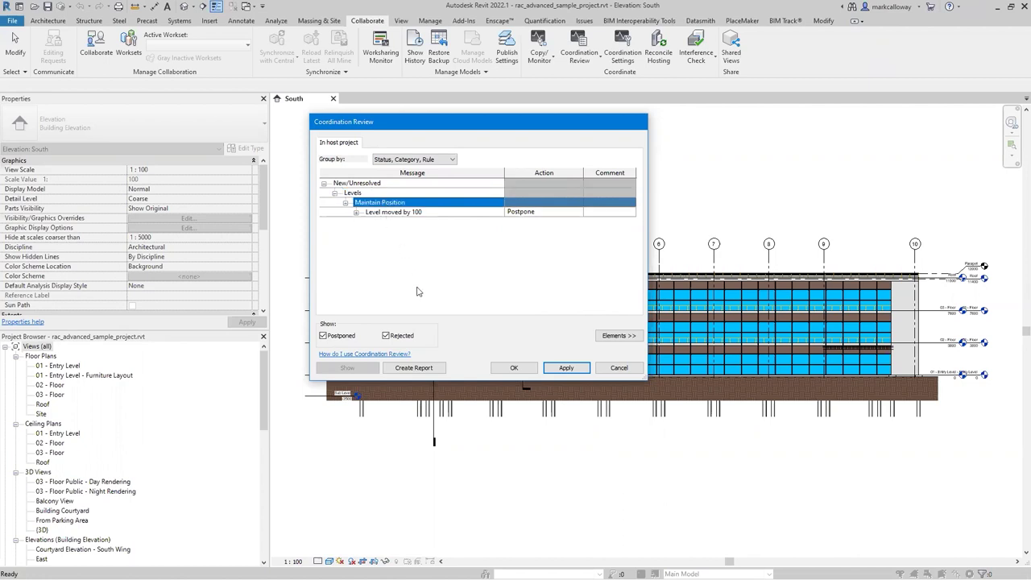
left_click(398, 213)
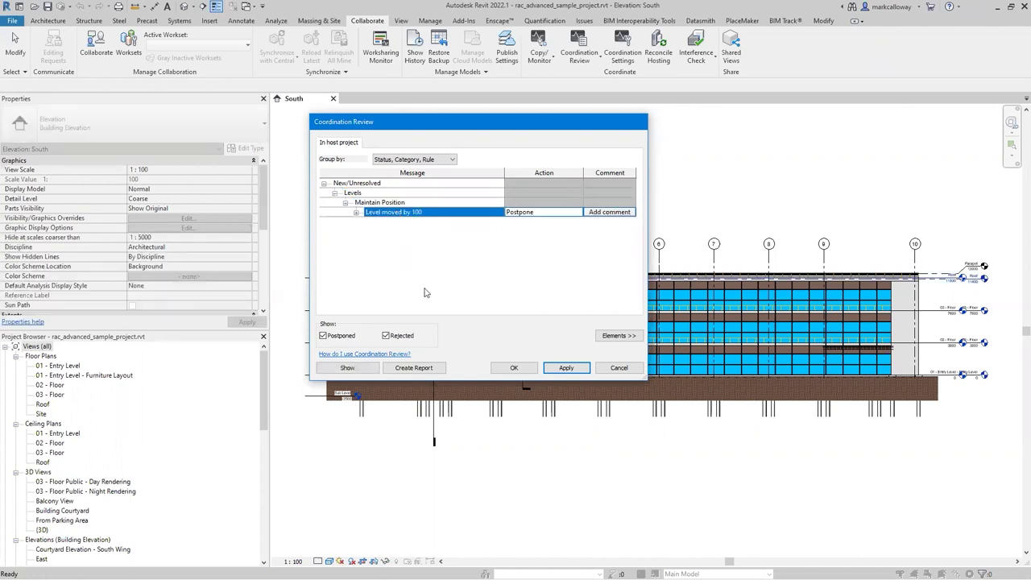
left_click(356, 212)
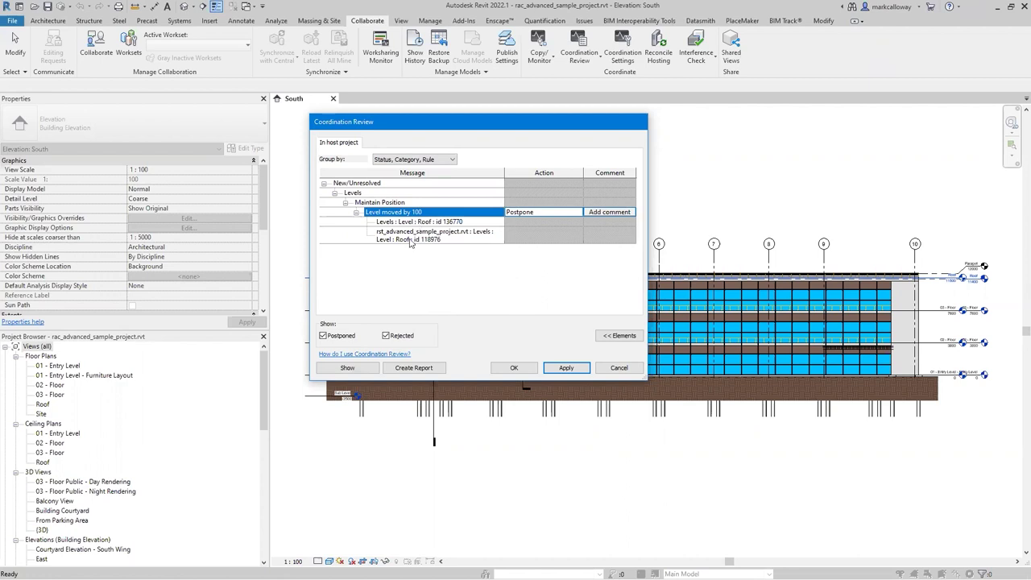
left_click(356, 213)
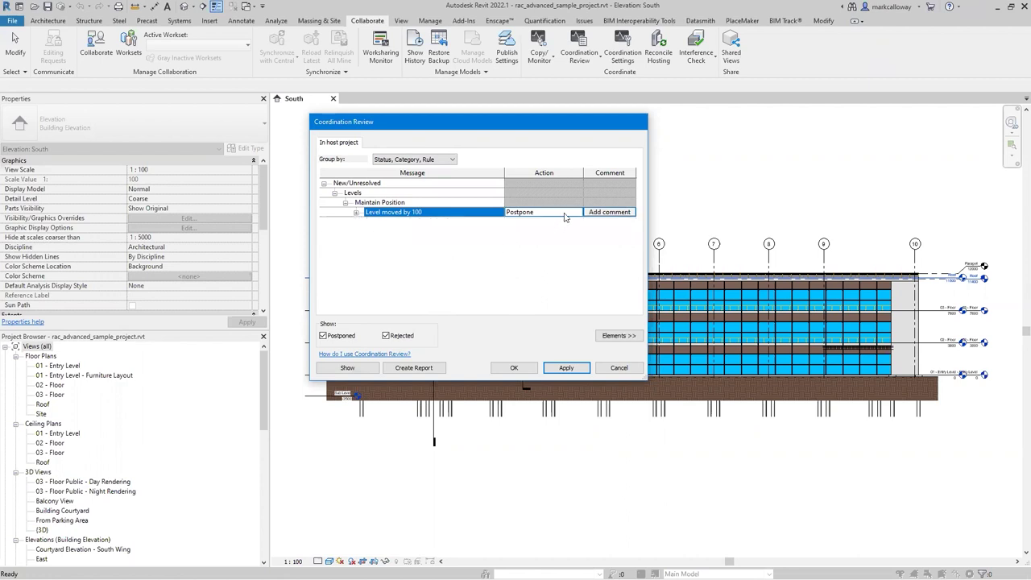
Resolve the level move in the Coordination Review with the action Move Level 'Roof' and inspect the roof levels in the elevation.
left_click(565, 216)
left_click(576, 212)
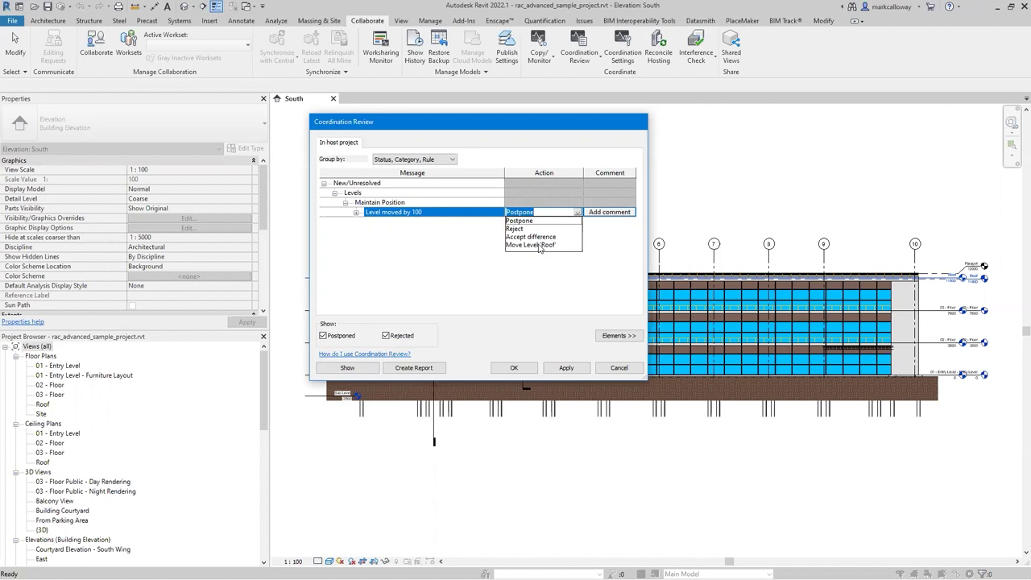
left_click(539, 245)
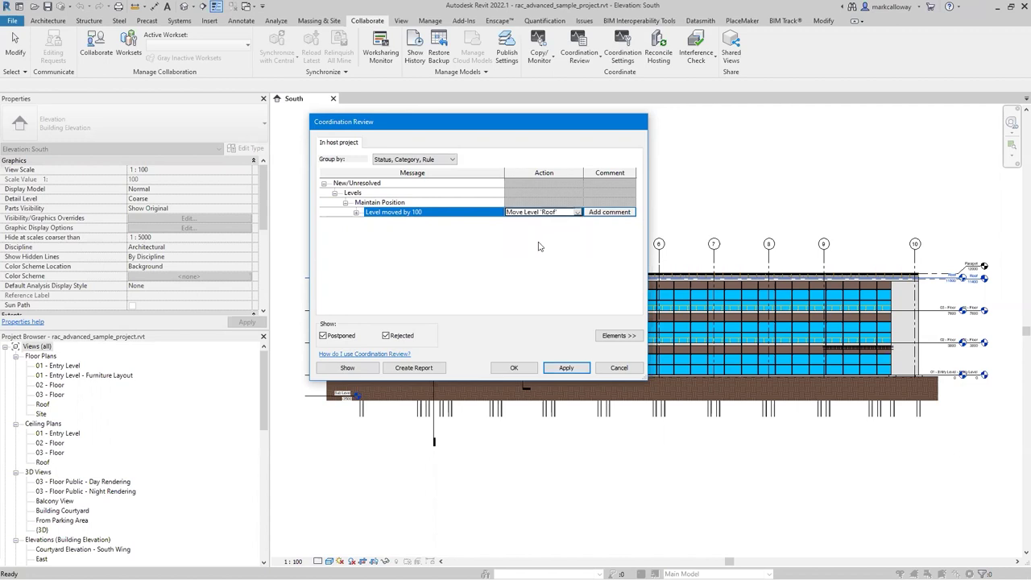
left_click(512, 367)
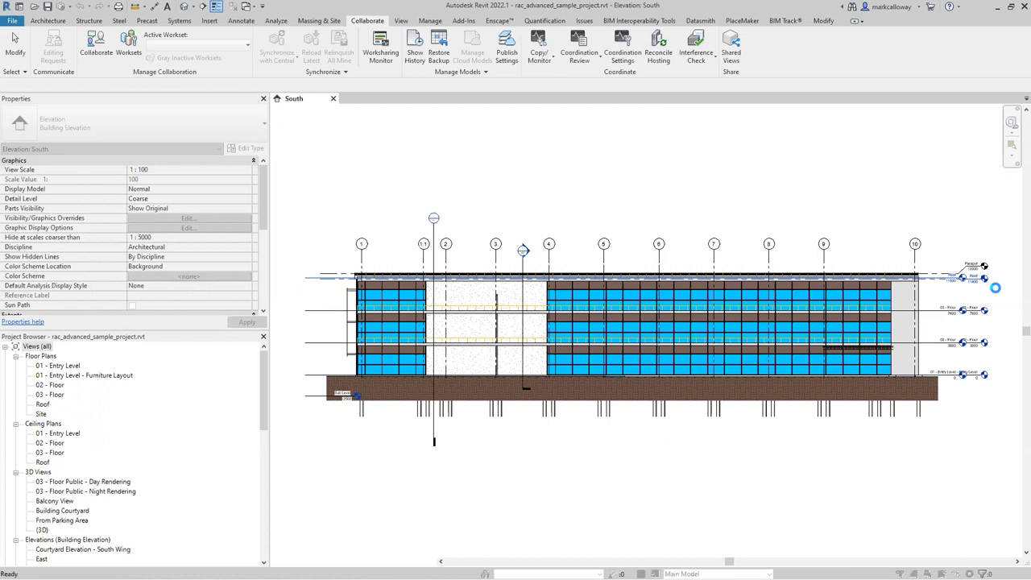
scroll(995, 286, "up", 1)
scroll(994, 286, "up", 2)
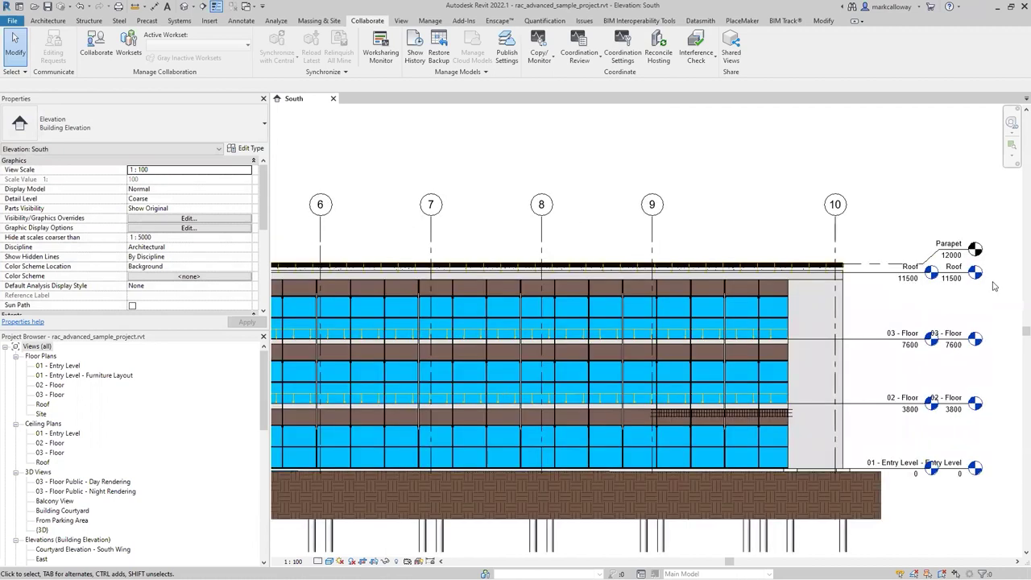